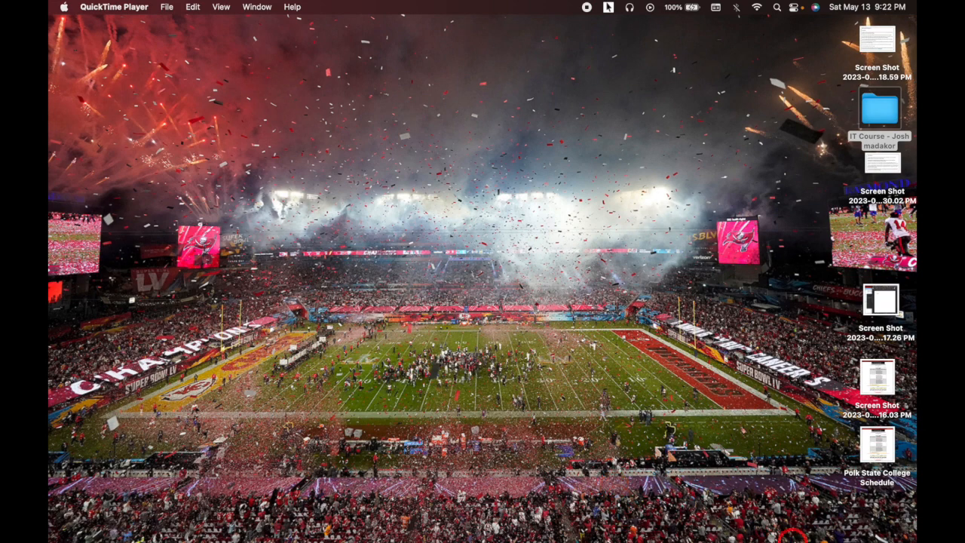
# Step: Switch to Chrome, show the Azure portal in full screen and open the RG_Lab_02 resource group
pyautogui.click(847, 523)
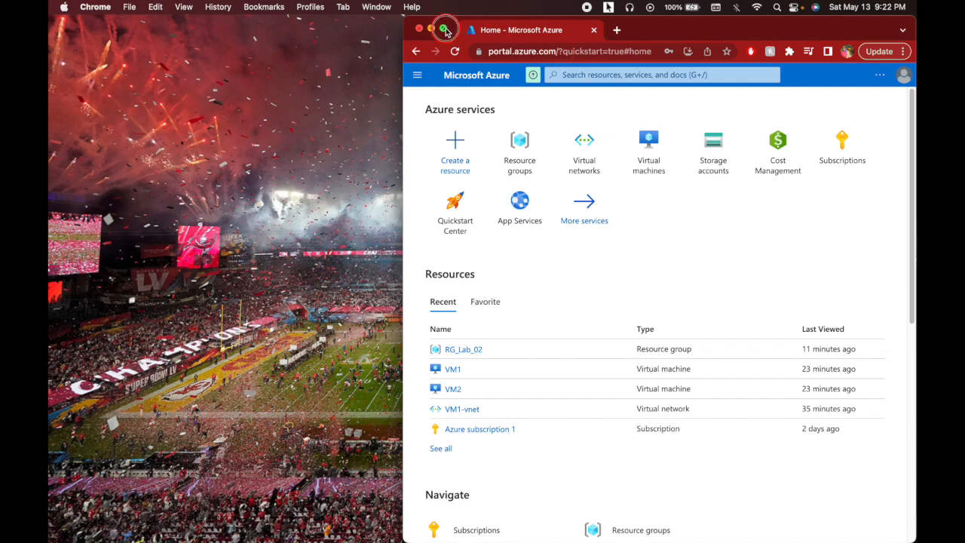
pyautogui.click(443, 28)
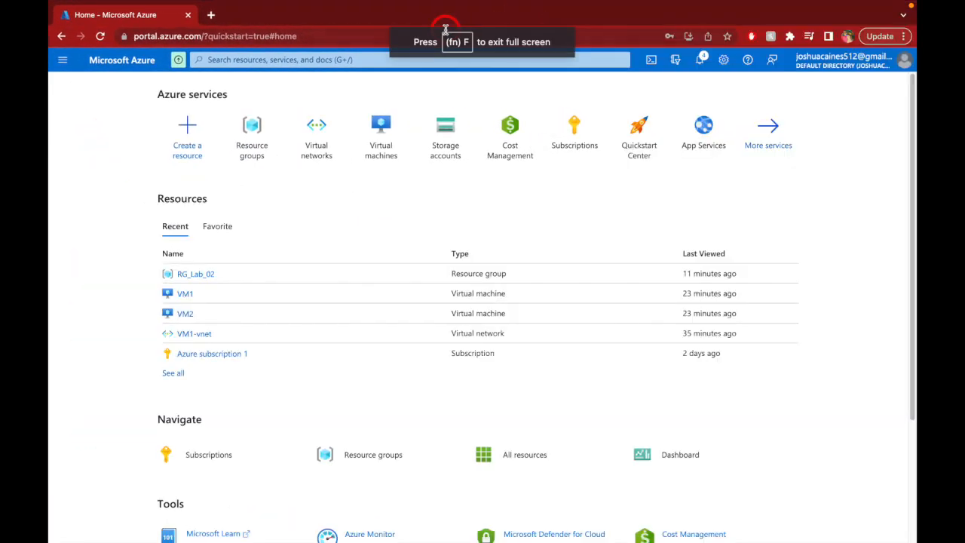
pyautogui.click(248, 135)
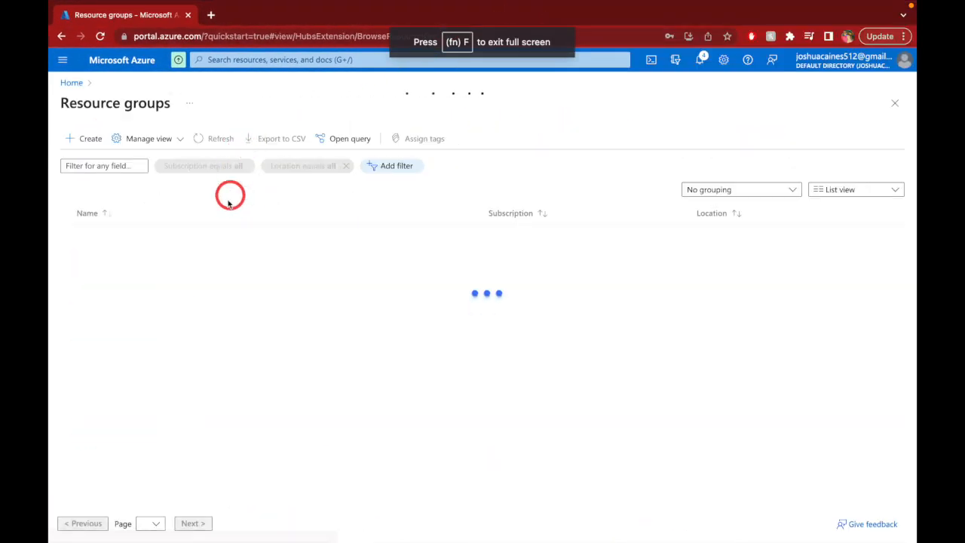
pyautogui.click(109, 254)
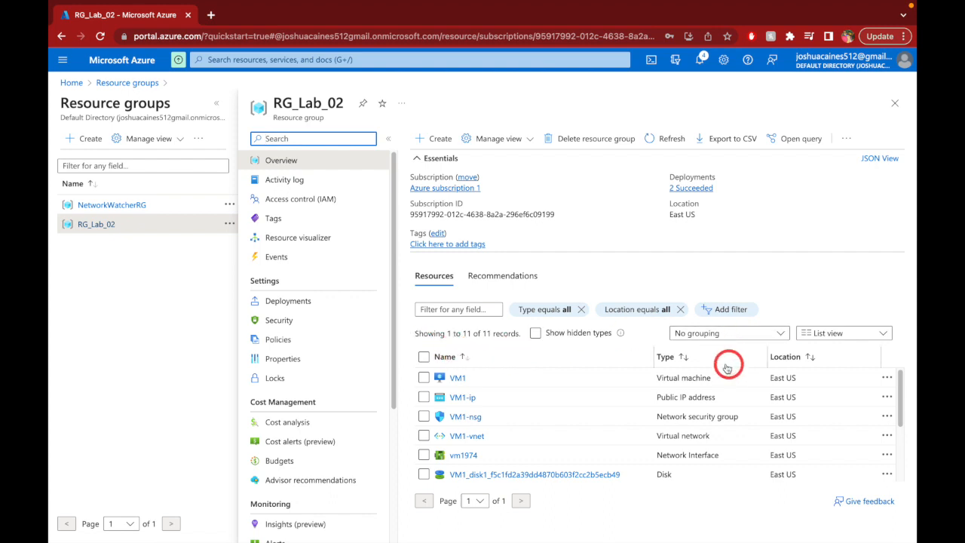
# Step: Review the RG_Lab_02 resources sorted by type, and return to the portal's home page in a normal-size window
pyautogui.click(677, 359)
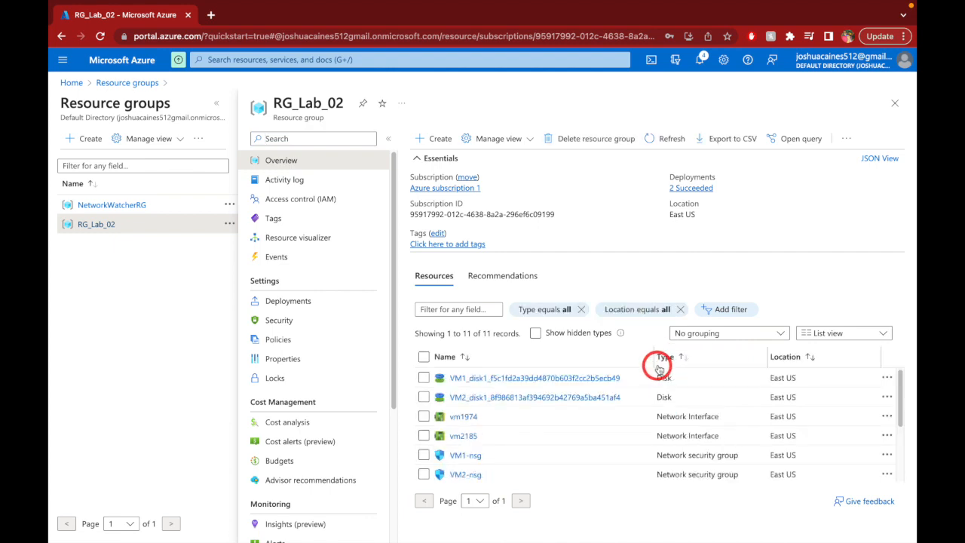
pyautogui.scroll(-2, 538, 418)
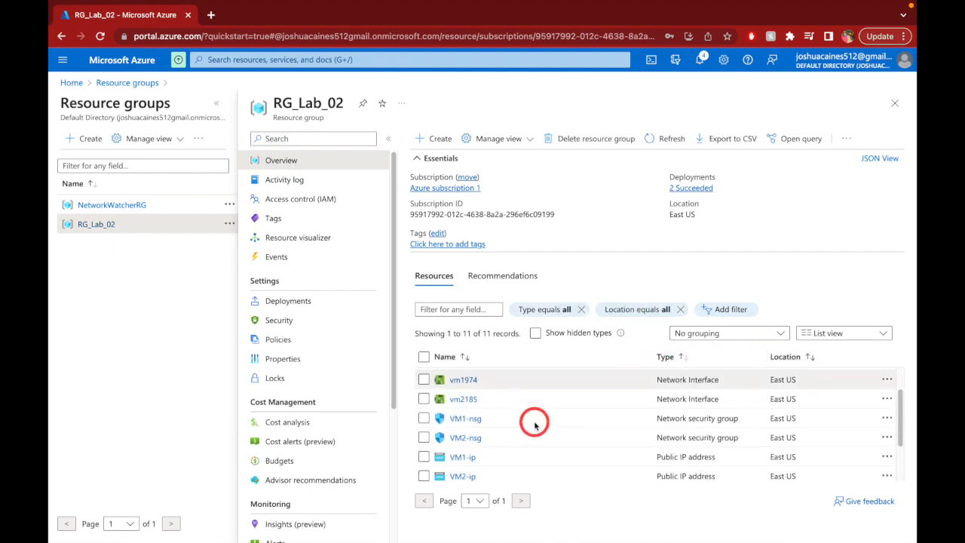
pyautogui.scroll(-1, 538, 420)
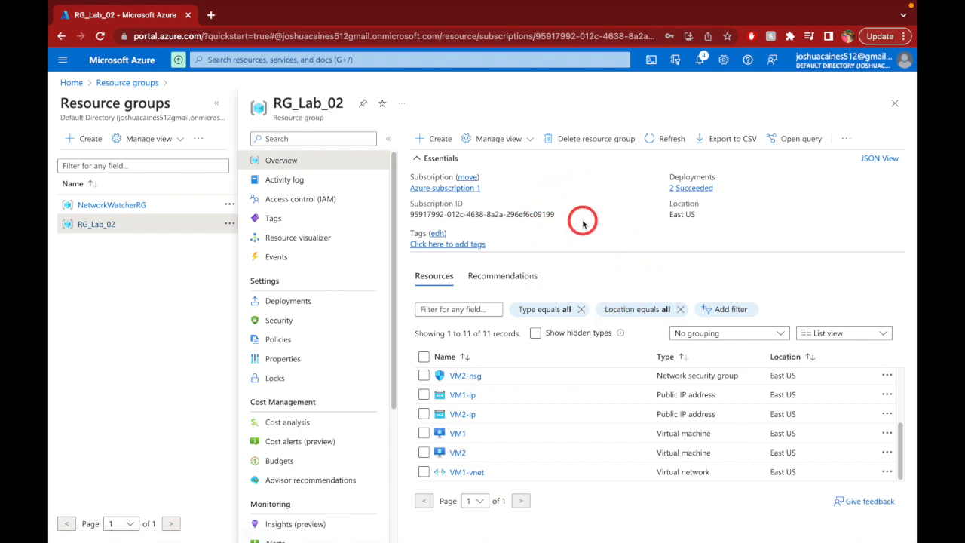
pyautogui.click(70, 85)
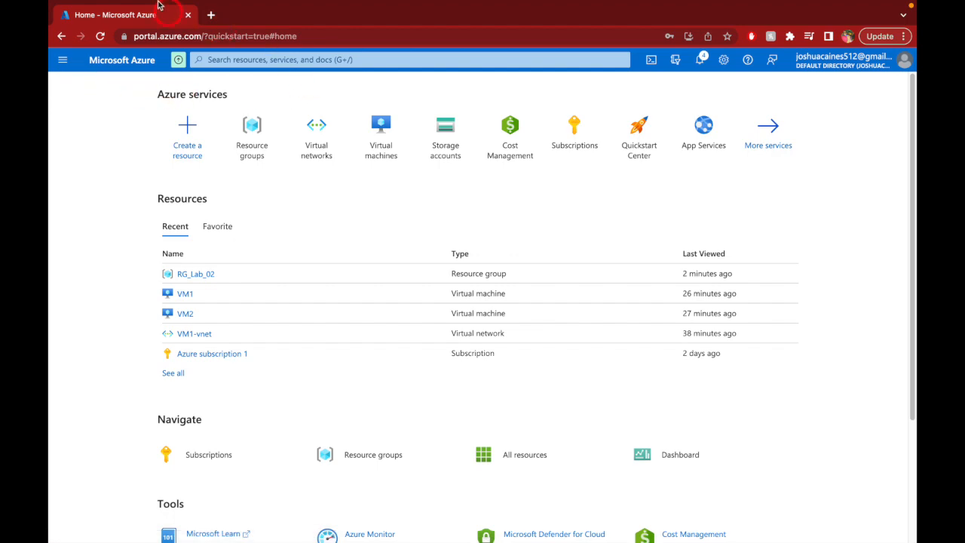
pyautogui.click(89, 26)
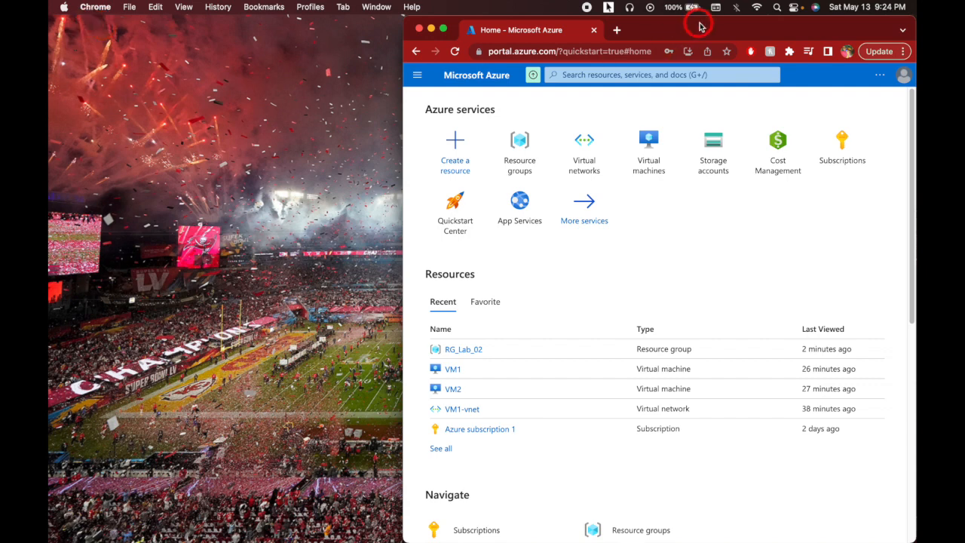
# Step: Search Google in a new tab for images of "remote desktop windows"
pyautogui.click(618, 30)
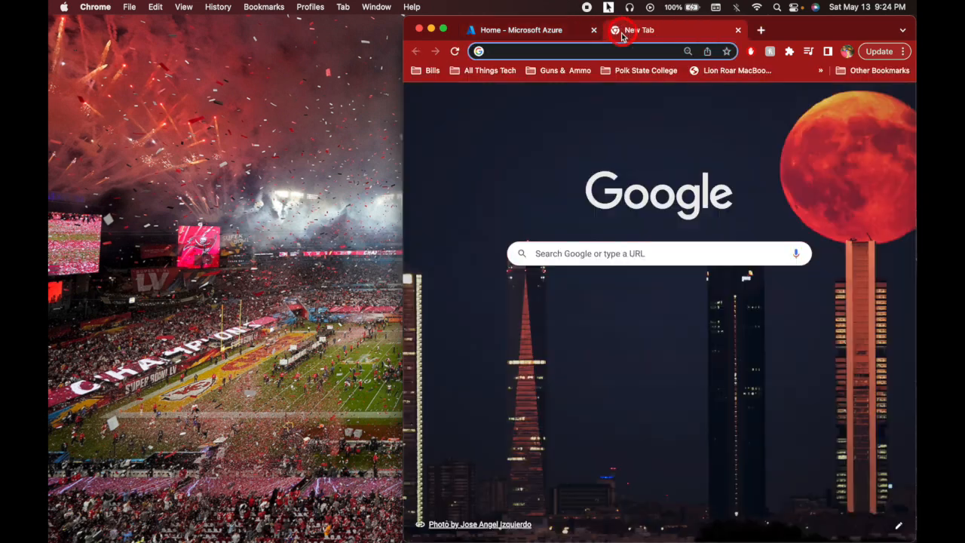
pyautogui.click(606, 255)
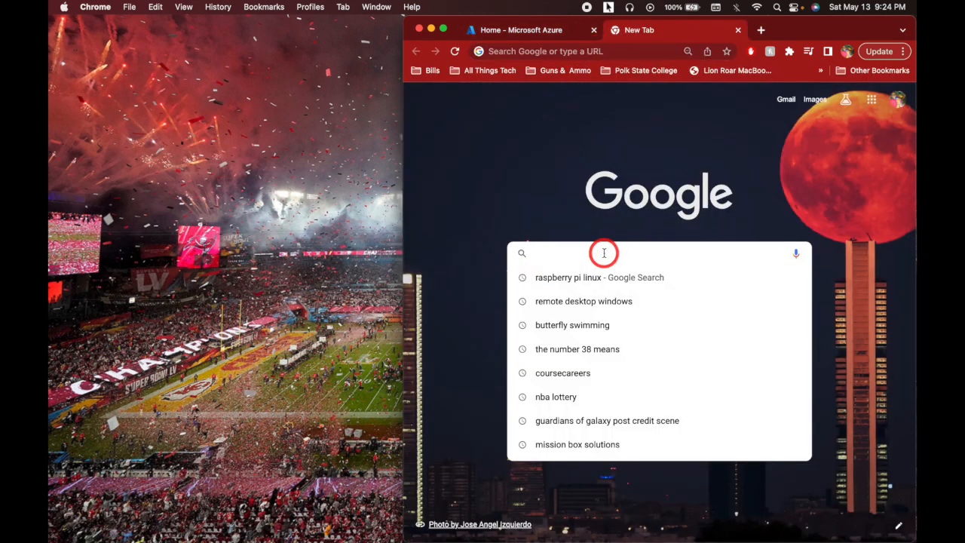
pyautogui.click(606, 309)
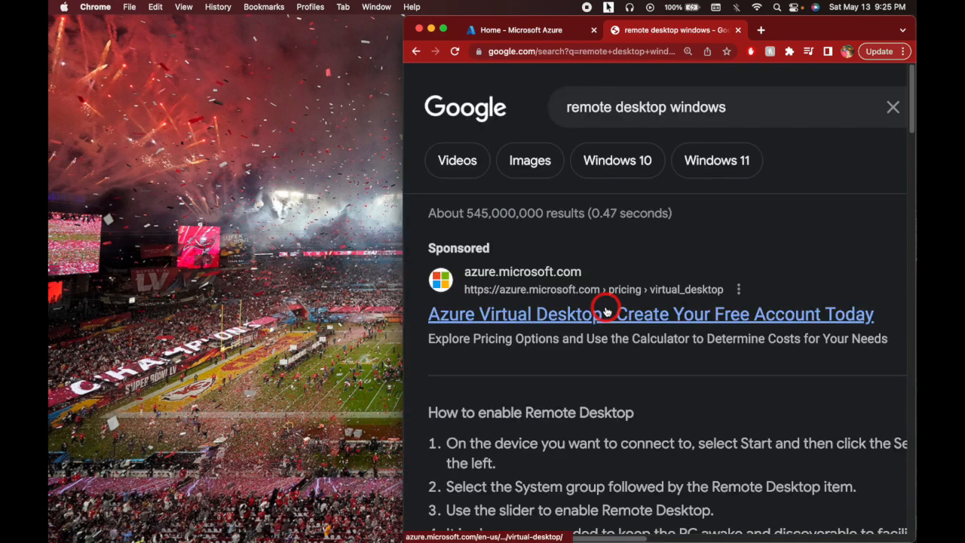
pyautogui.click(535, 168)
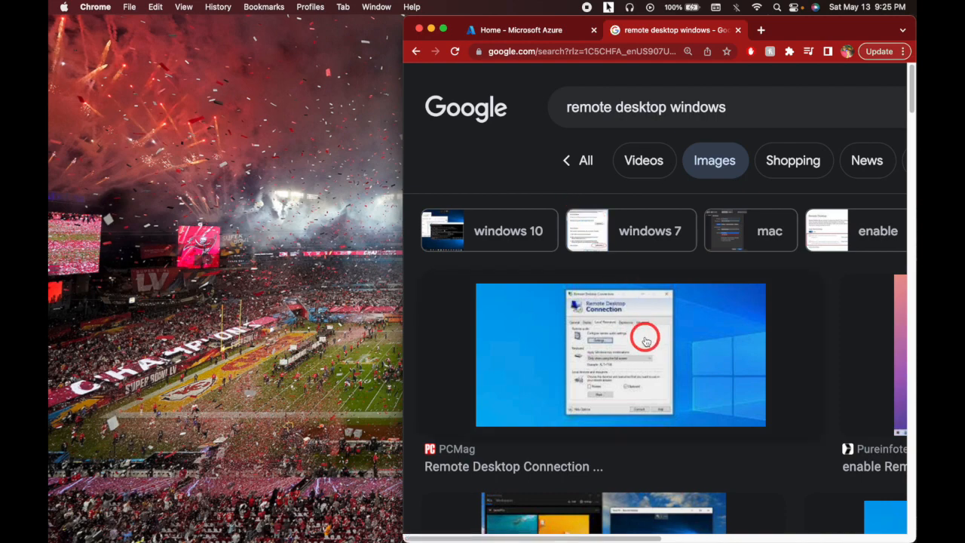
# Step: Look through the image results for examples of the Windows Remote Desktop Connection dialog, and close the search tab
pyautogui.scroll(-5, 648, 339)
pyautogui.scroll(-5, 645, 341)
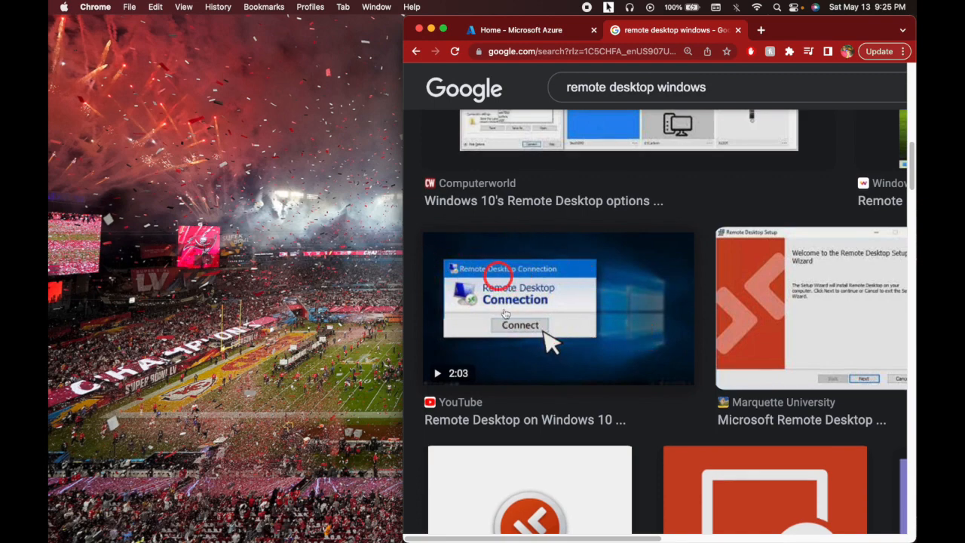
pyautogui.scroll(-1, 593, 352)
pyautogui.scroll(-13, 593, 353)
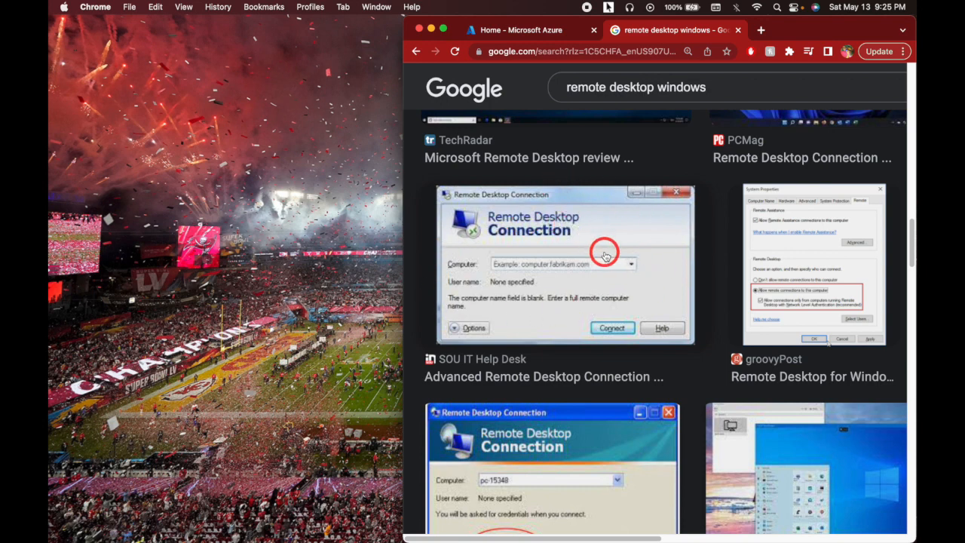
pyautogui.scroll(-1, 596, 253)
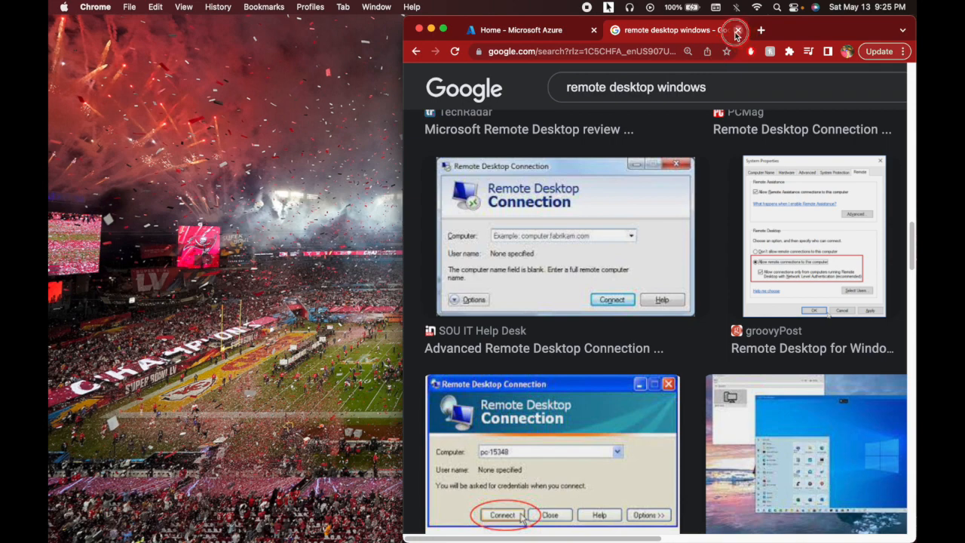
pyautogui.click(737, 31)
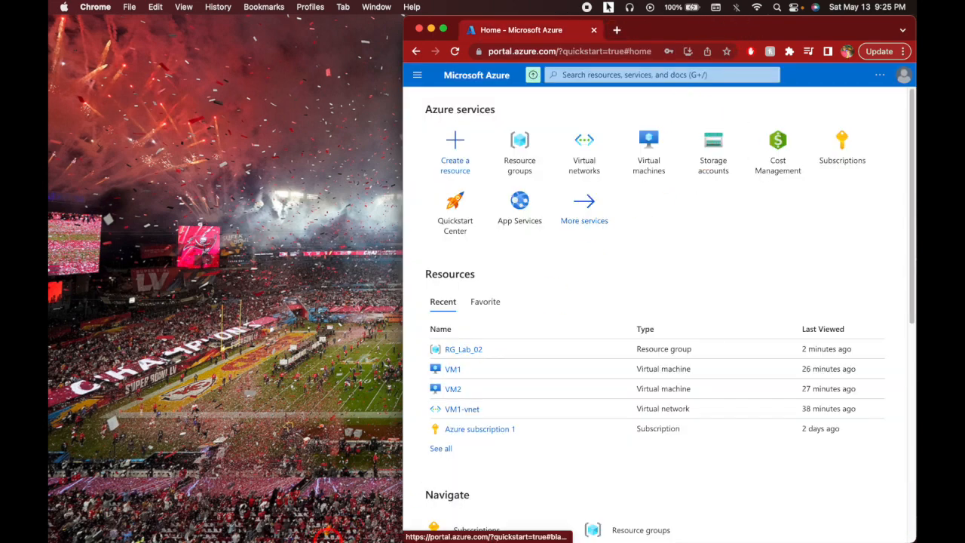
# Step: Switch to the App Store, search for "microsoft remote desktop" to find the Microsoft client, and close the store window
pyautogui.moveTo(307, 536)
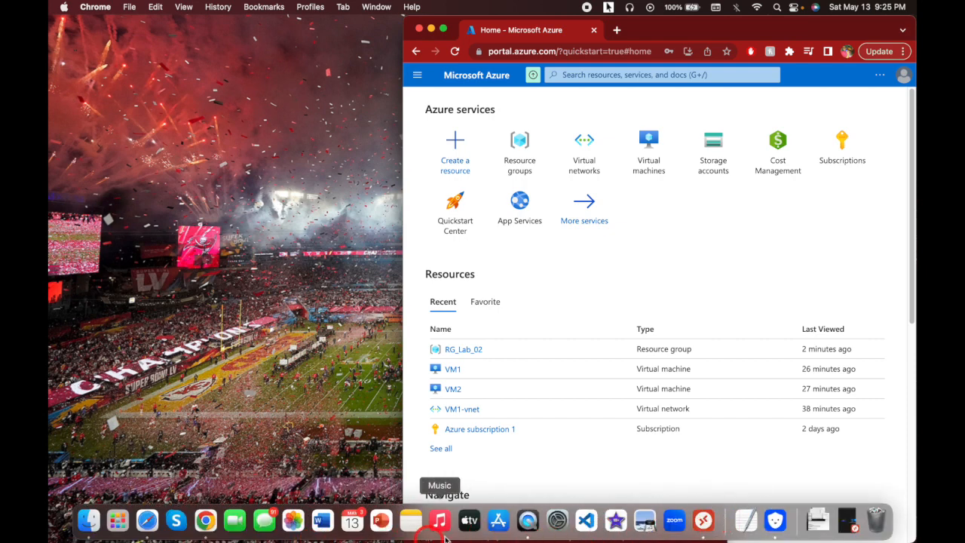
pyautogui.click(498, 522)
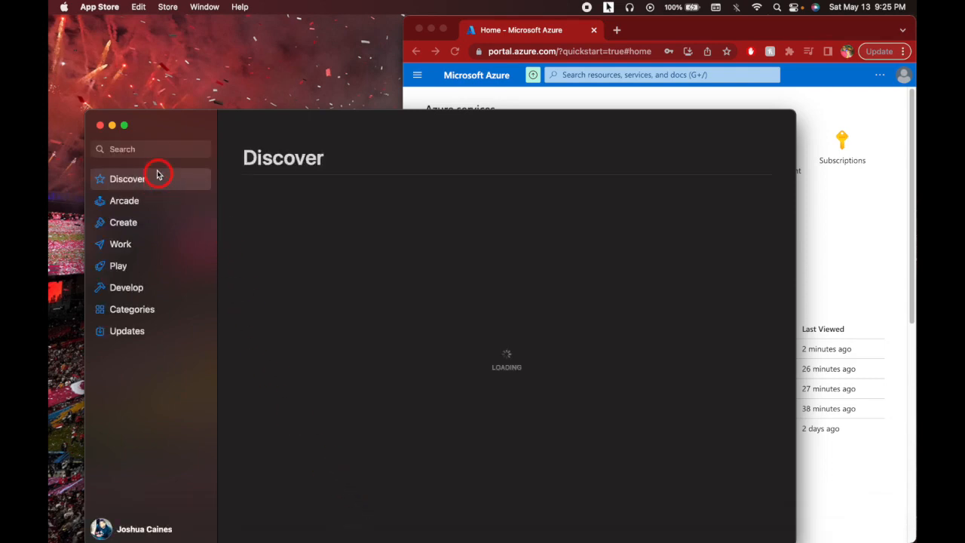
pyautogui.click(160, 148)
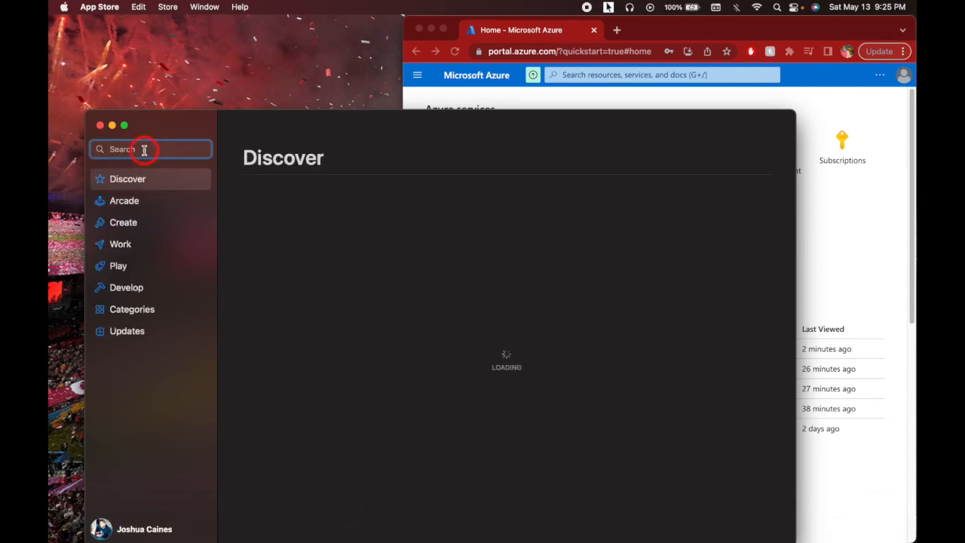
pyautogui.write('mic')
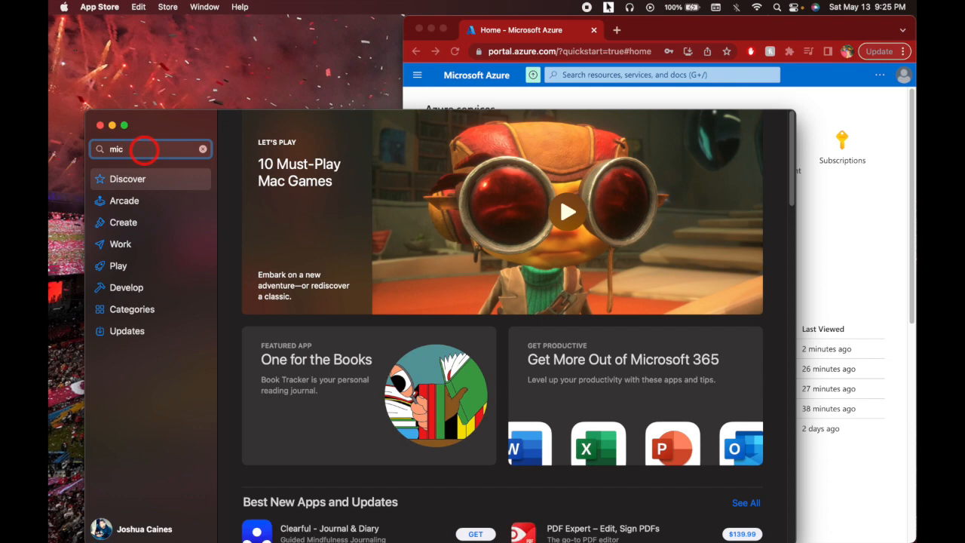
pyautogui.write('rosoft remot')
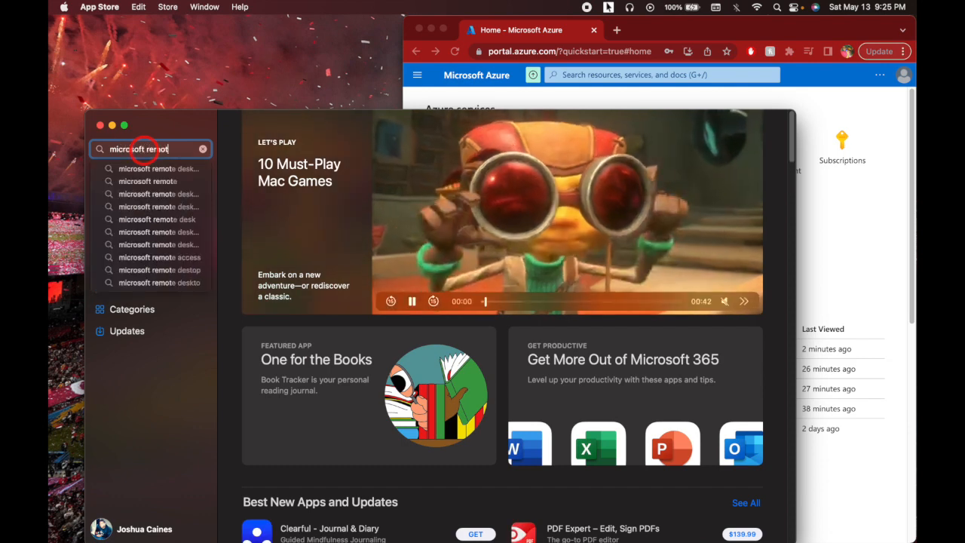
pyautogui.press('Down')
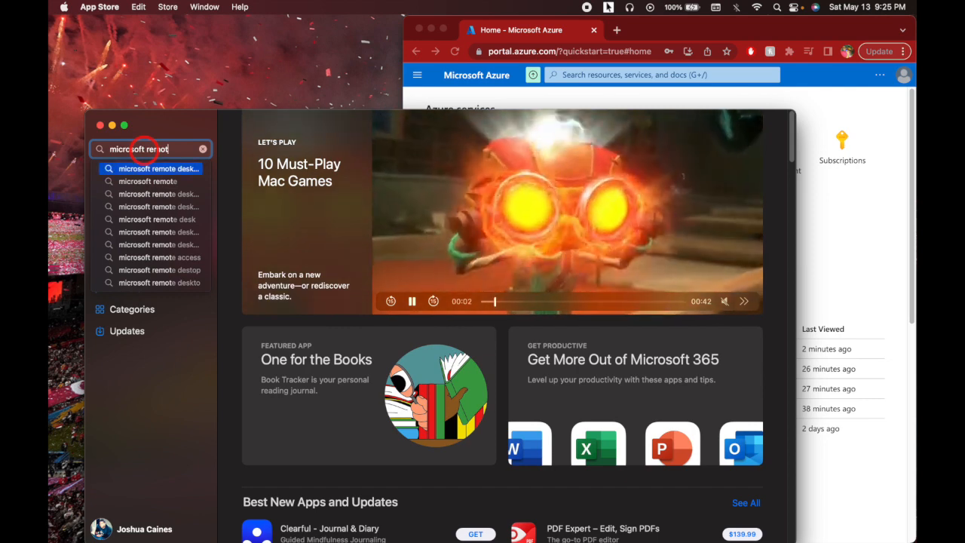
pyautogui.press('Return')
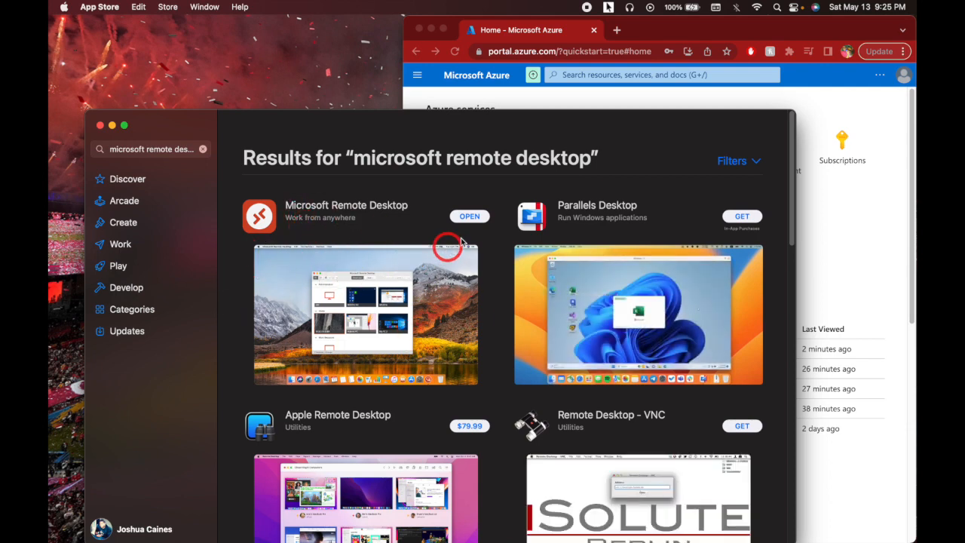
pyautogui.click(101, 126)
# Step: Switch to Microsoft Remote Desktop and start adding a new PC connection
pyautogui.click(801, 527)
pyautogui.click(847, 520)
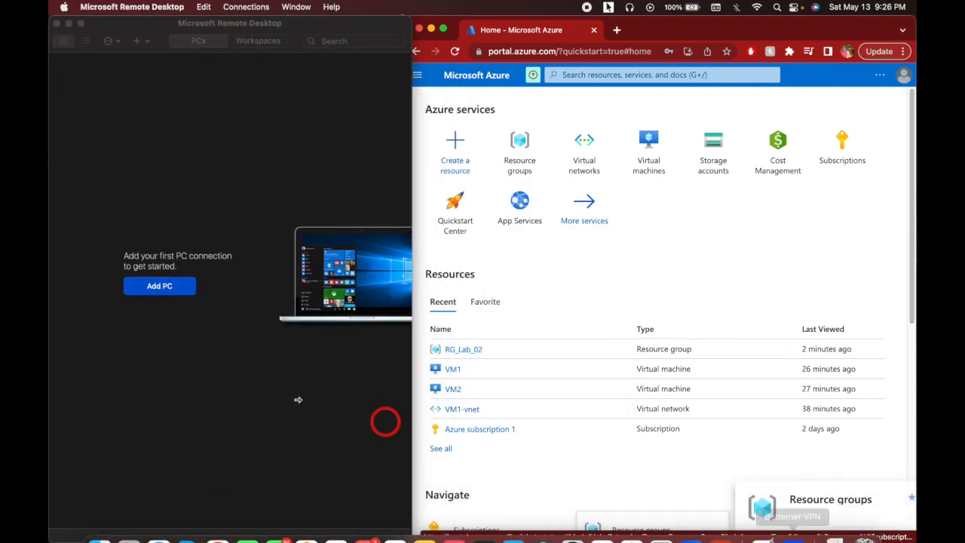
pyautogui.click(160, 290)
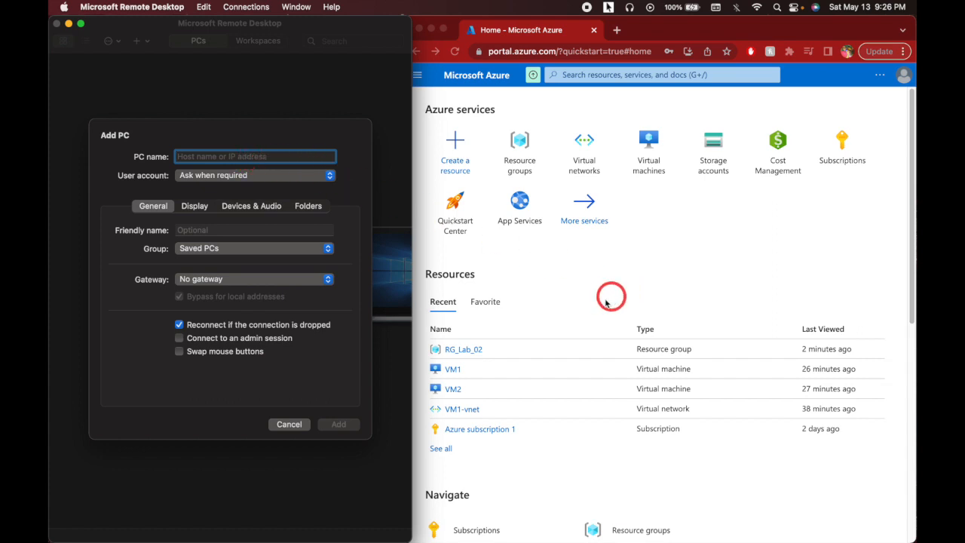
# Step: Copy VM1's public IP address from the Azure portal and enter 20.124.30.123 as the PC name in Microsoft Remote Desktop
pyautogui.click(452, 369)
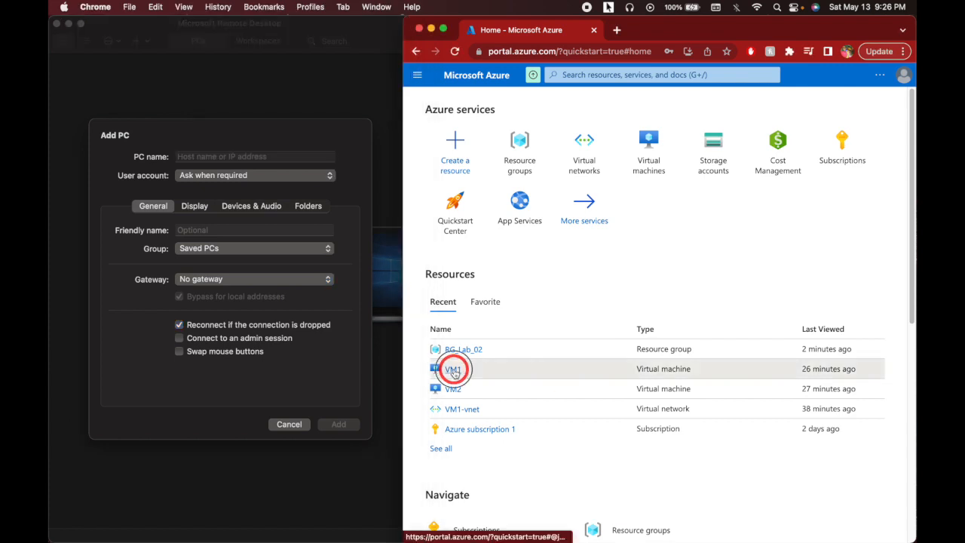
pyautogui.click(452, 369)
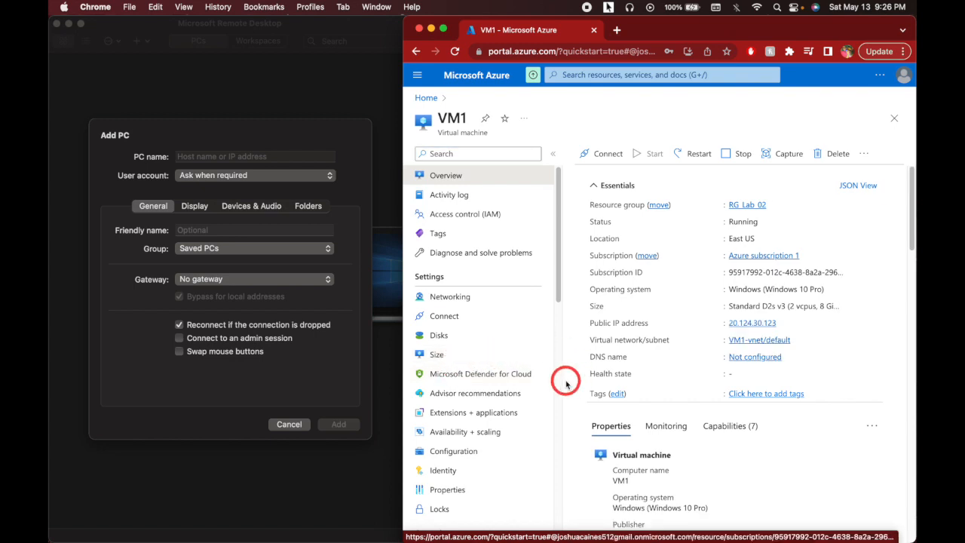
pyautogui.click(784, 323)
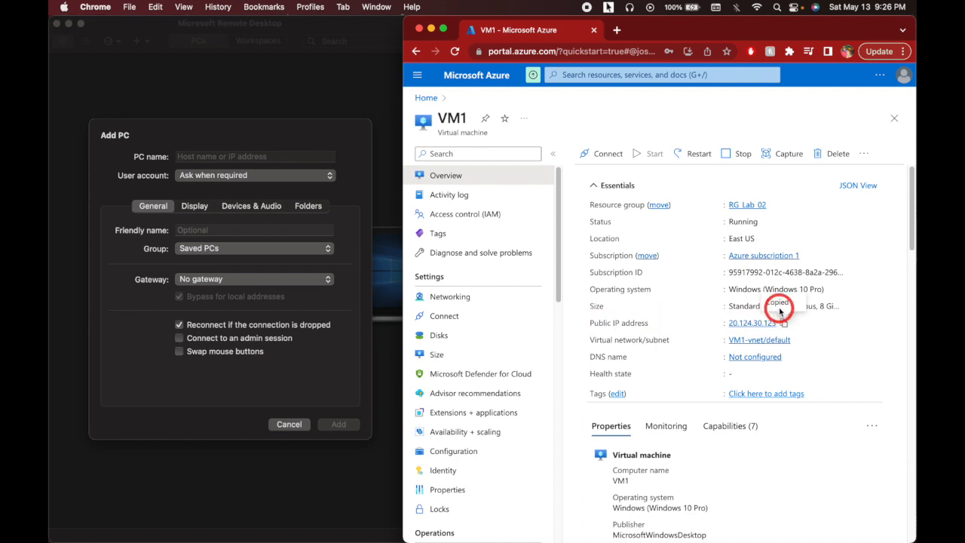
pyautogui.click(226, 155)
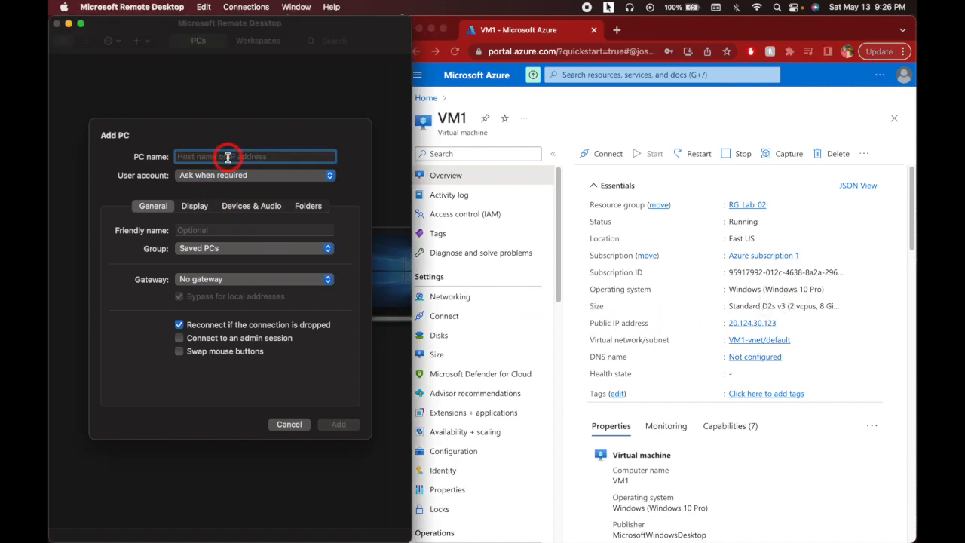
pyautogui.press('super+v')
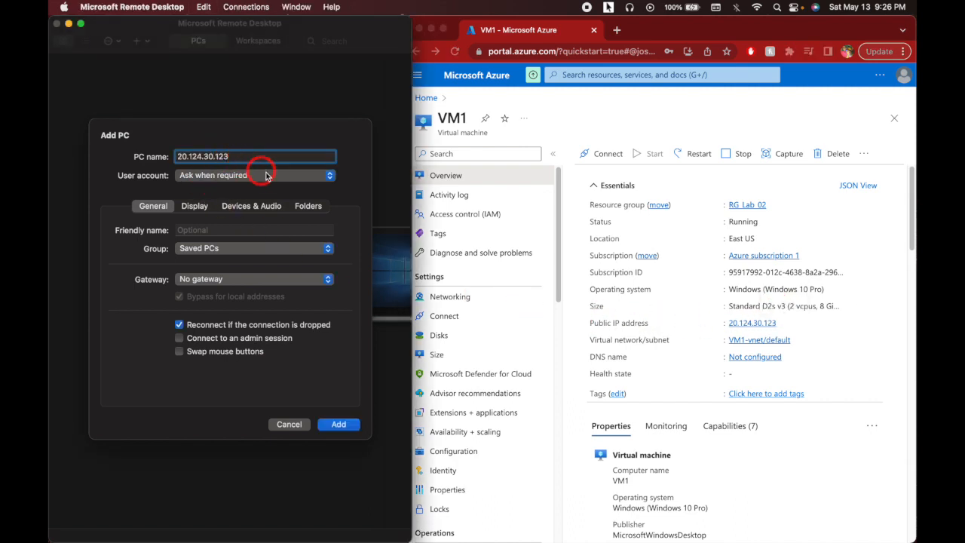
# Step: Save the new PC with the friendly name VM1 and start a connection to it
pyautogui.click(254, 229)
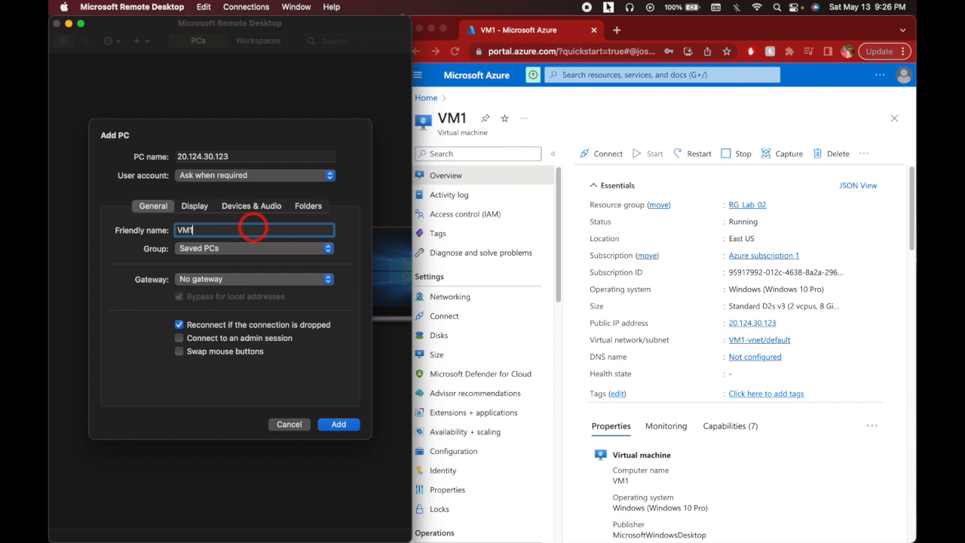
pyautogui.click(339, 424)
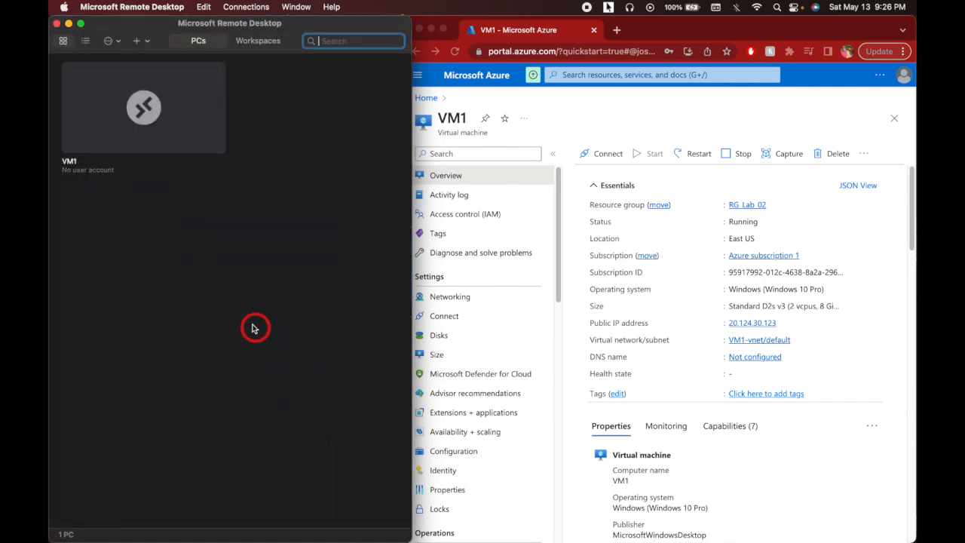
pyautogui.moveTo(153, 123)
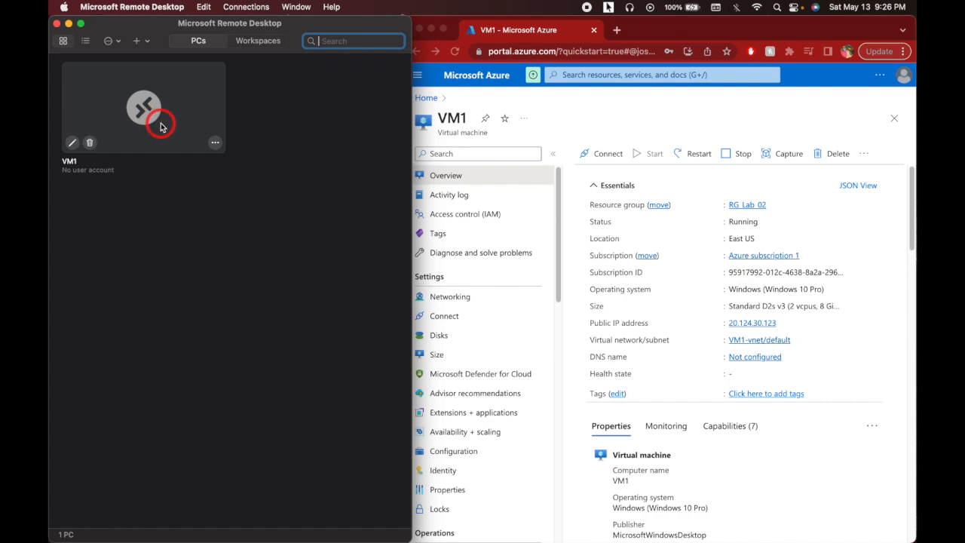
pyautogui.doubleClick(161, 126)
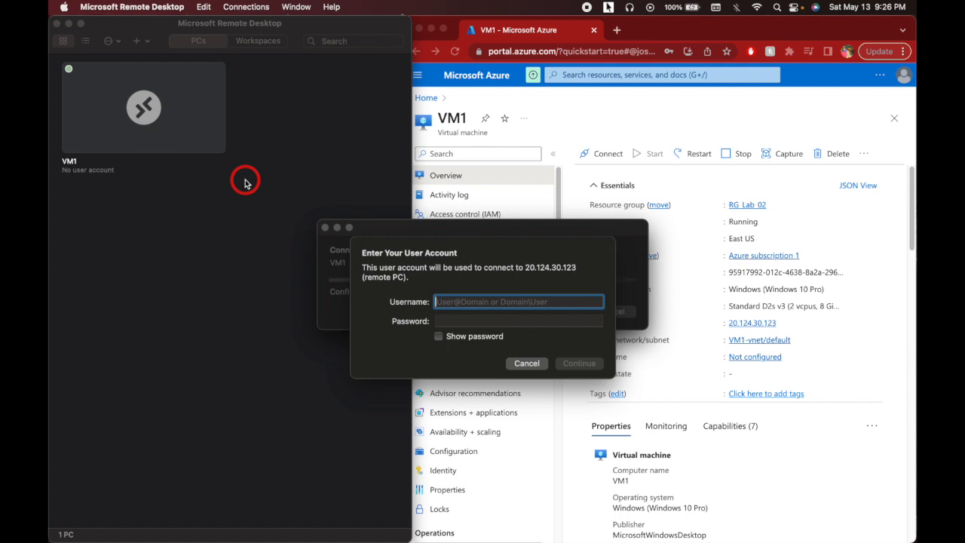
# Step: Sign in to the VM1 remote session with the account username and password, and accept the connection prompt
pyautogui.write('l')
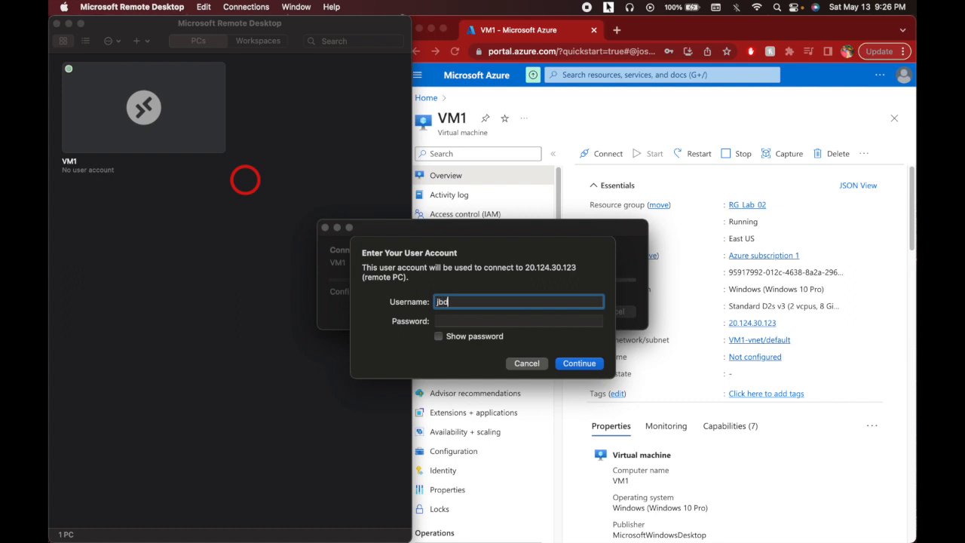
pyautogui.press('Tab')
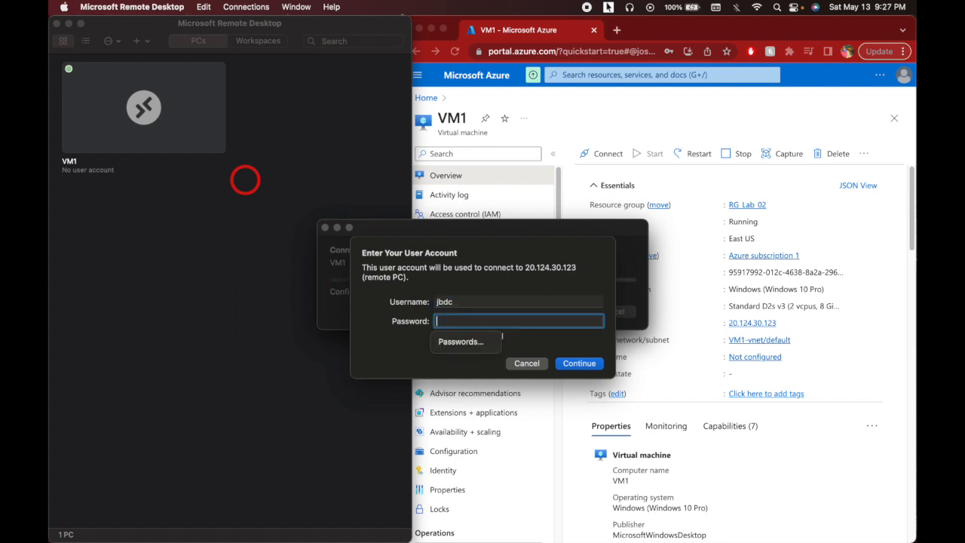
pyautogui.write('••')
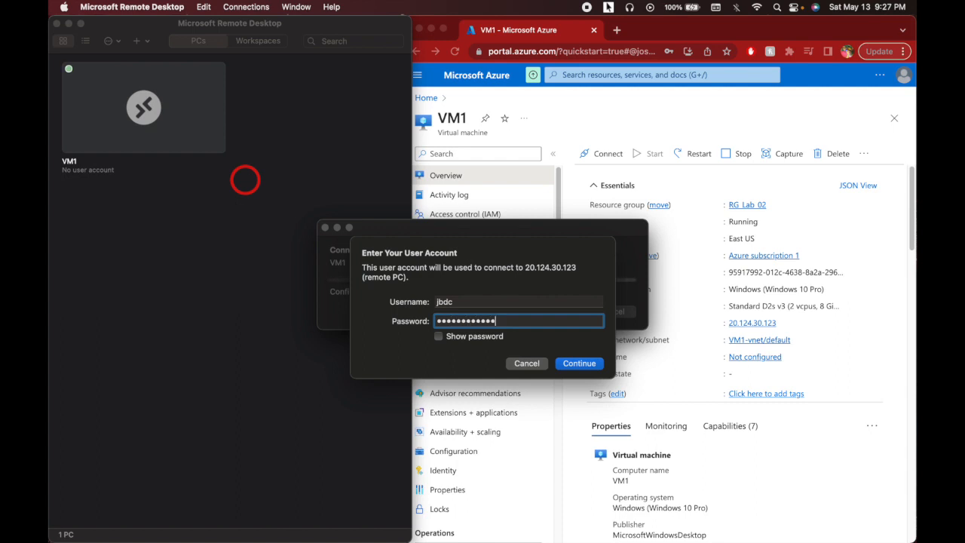
pyautogui.click(579, 363)
pyautogui.click(638, 322)
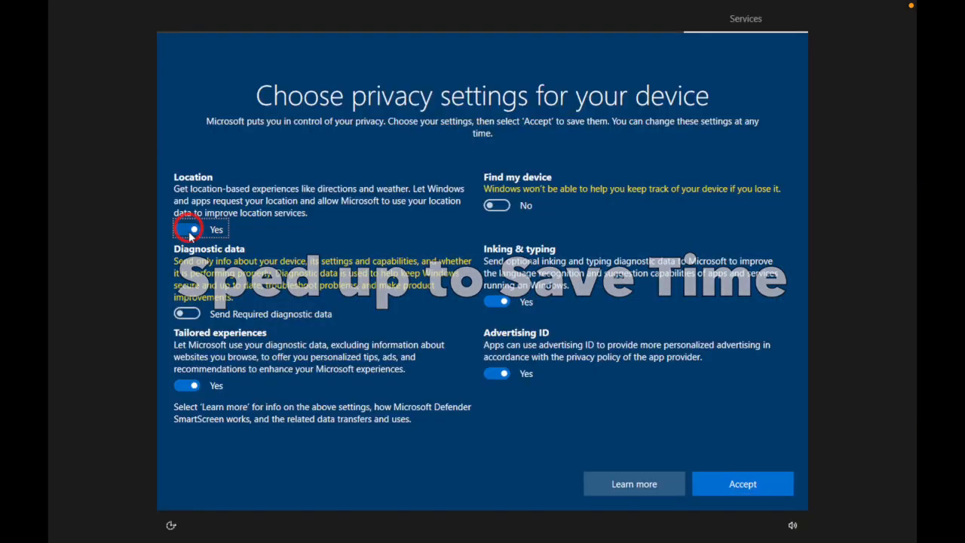
# Step: Turn off all the Windows privacy settings, accept them, and dismiss the network discovery prompt
pyautogui.click(187, 217)
pyautogui.click(186, 302)
pyautogui.click(186, 361)
pyautogui.click(497, 361)
pyautogui.click(515, 296)
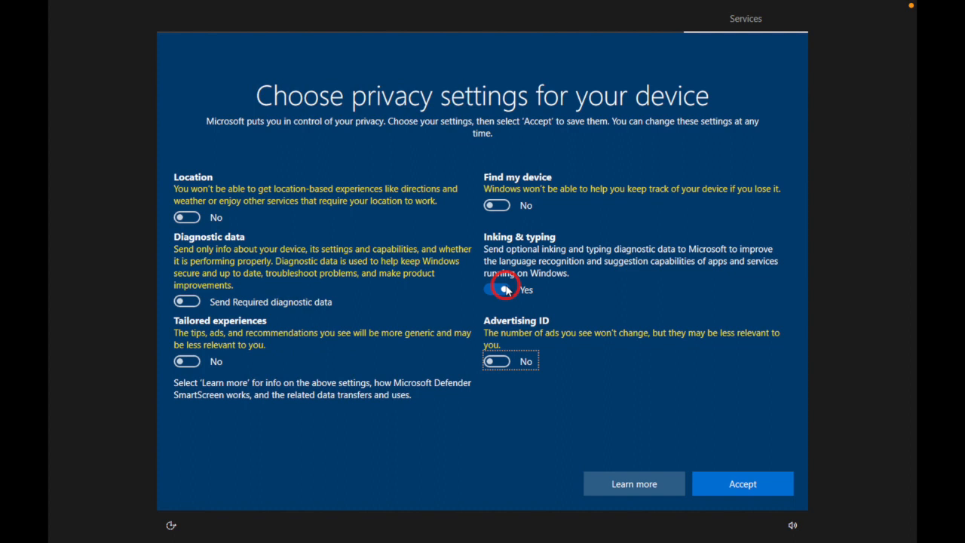
pyautogui.click(760, 483)
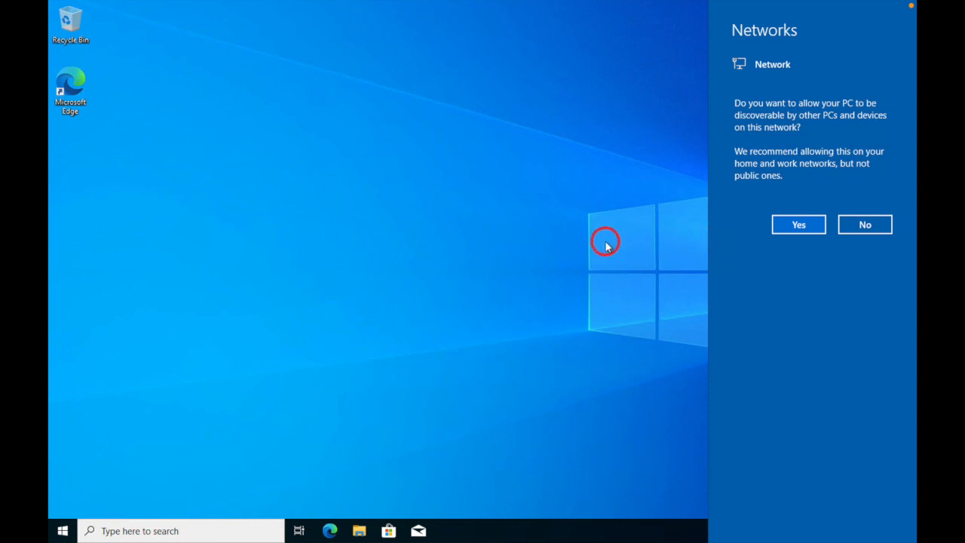
pyautogui.click(656, 194)
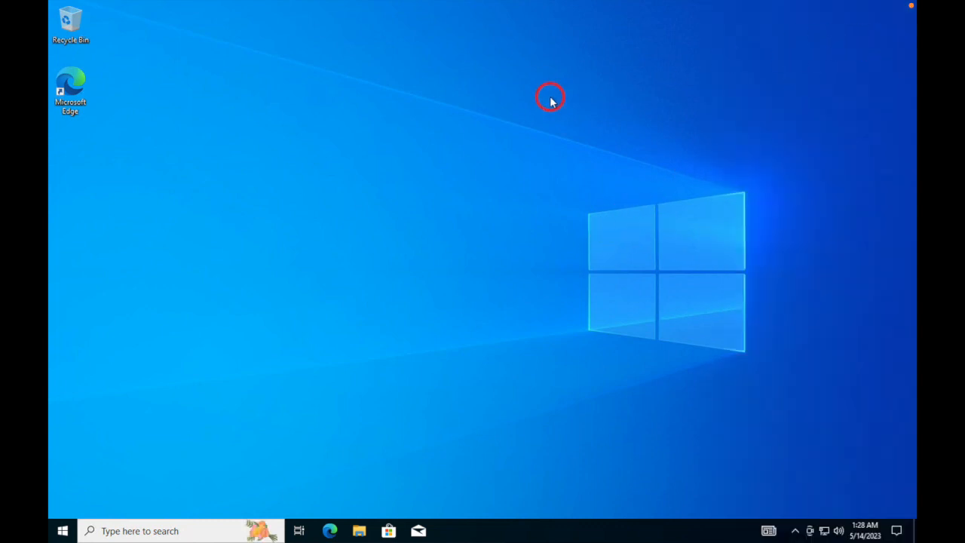
# Step: Take the VM1 session out of full screen into a window and return it to full screen
pyautogui.moveTo(262, 4)
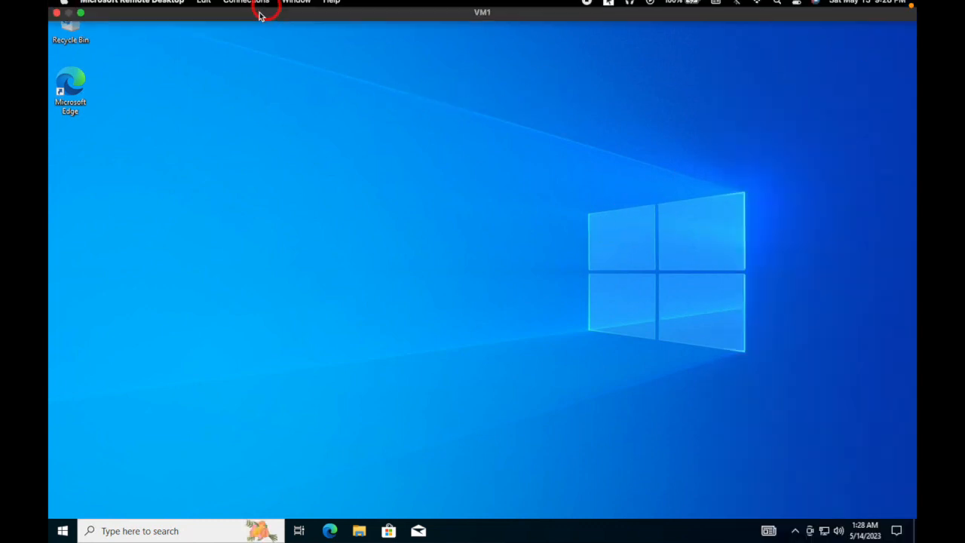
pyautogui.click(82, 23)
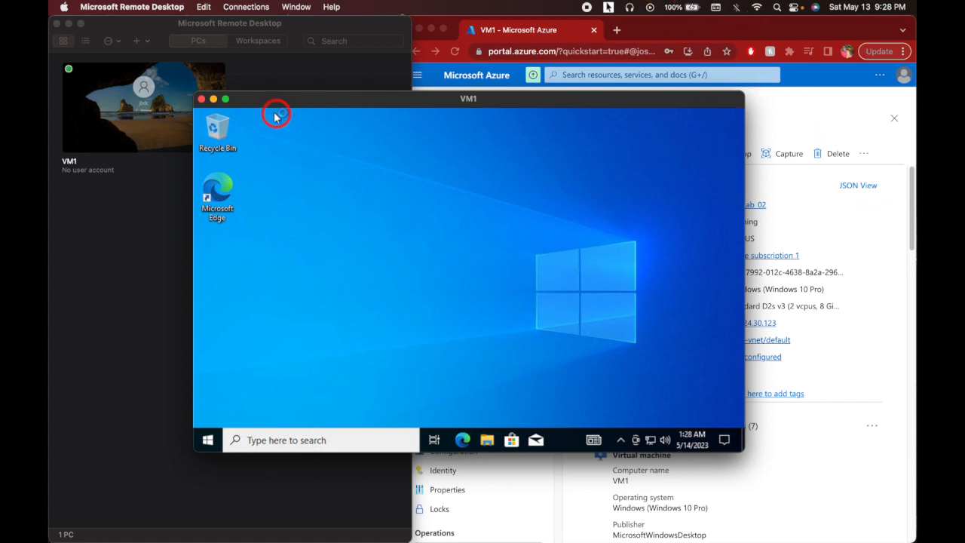
pyautogui.click(227, 99)
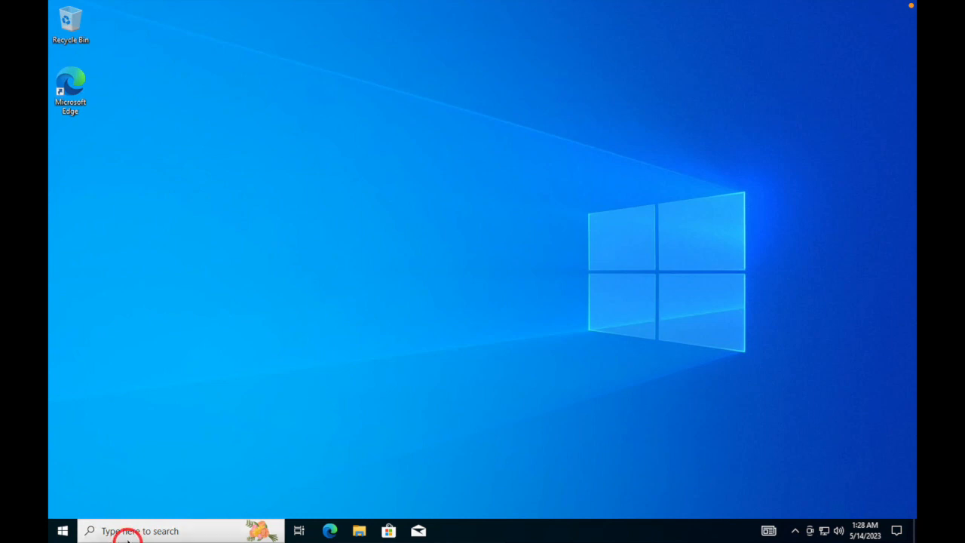
# Step: Open Microsoft Edge in the VM, complete its first-run setup without syncing or regularly importing browser data, and close the Welcome tab
pyautogui.click(330, 532)
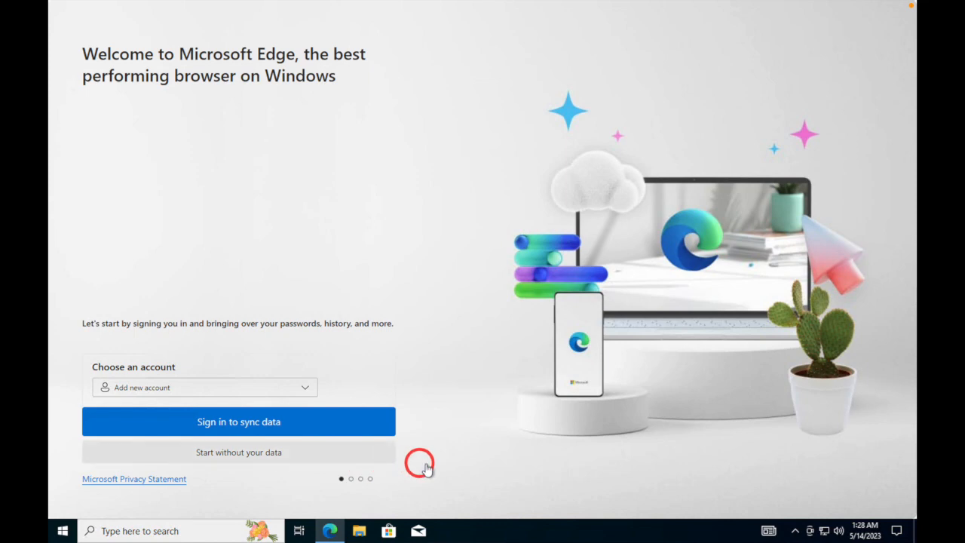
pyautogui.click(293, 455)
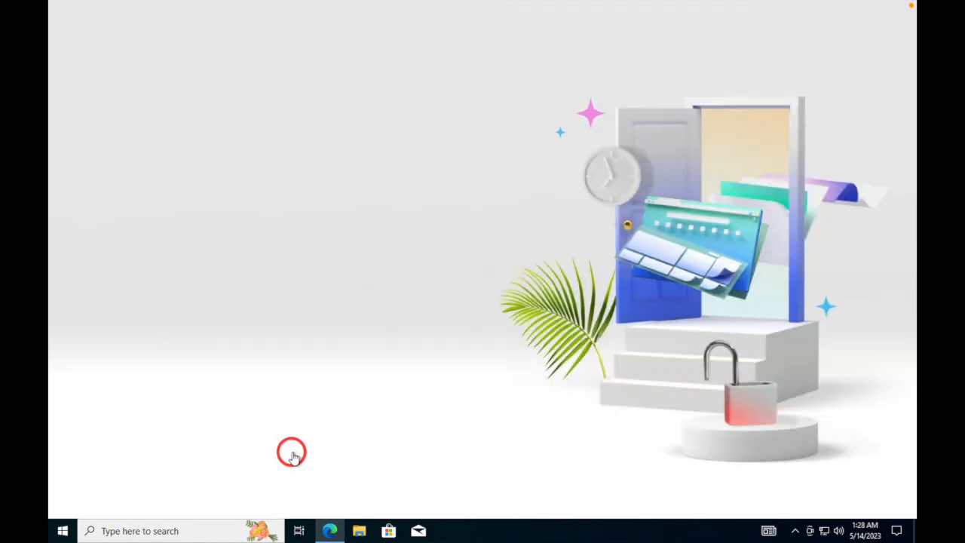
pyautogui.click(304, 456)
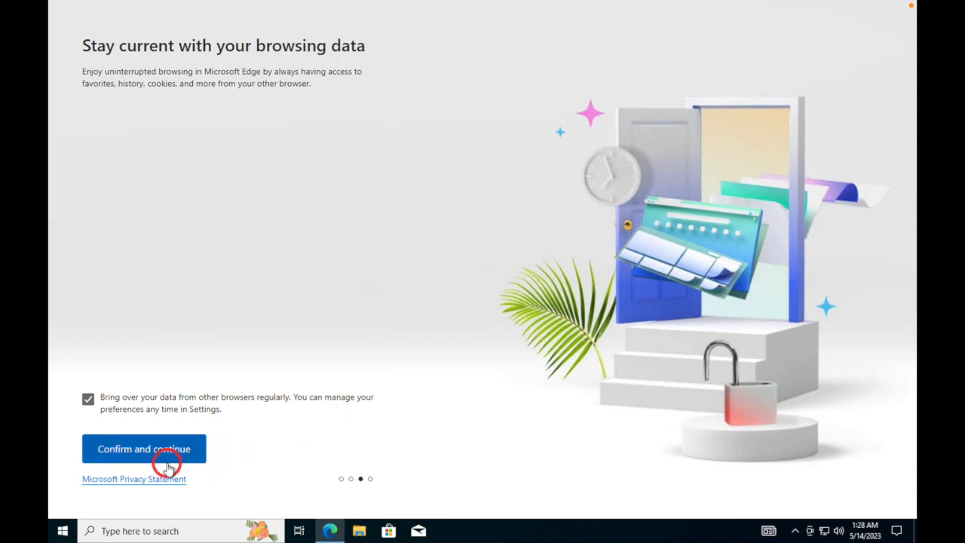
pyautogui.click(87, 398)
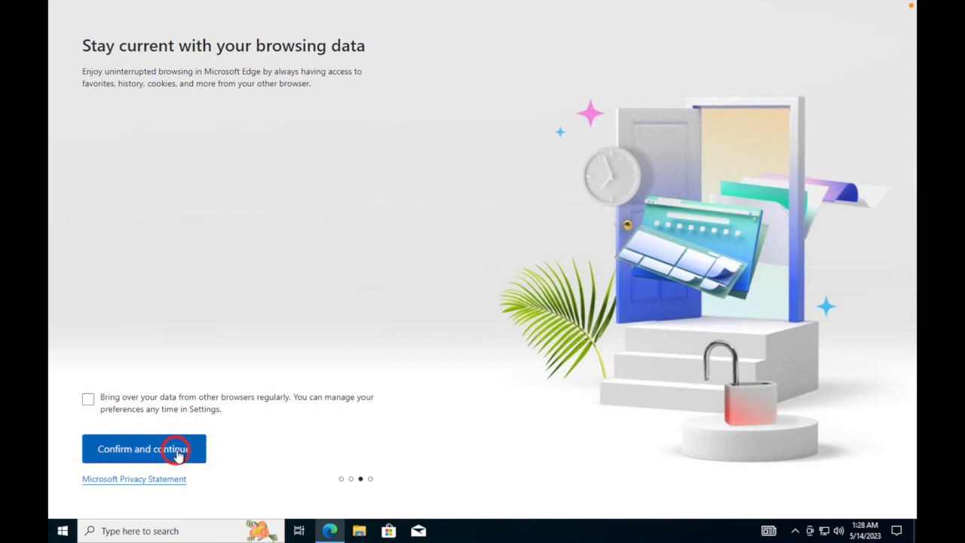
pyautogui.click(189, 452)
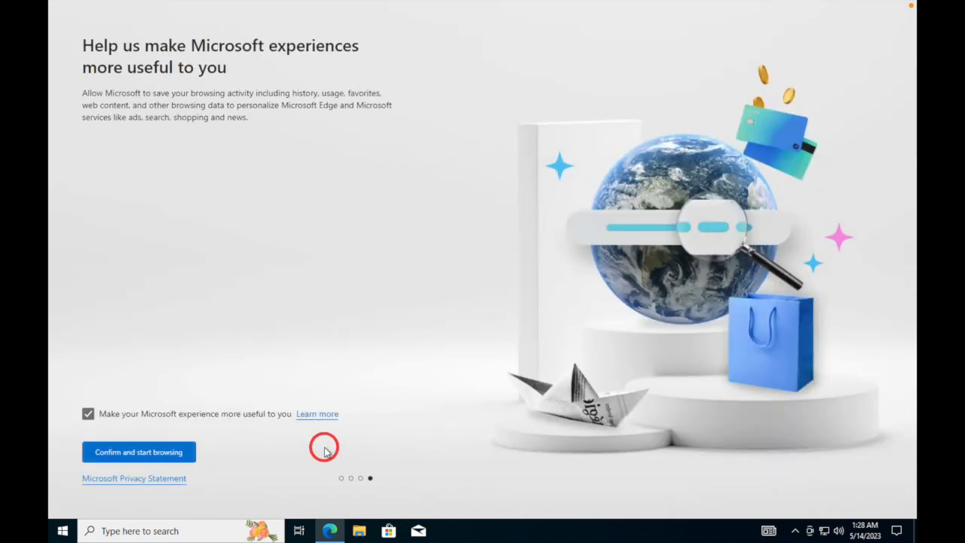
pyautogui.click(195, 452)
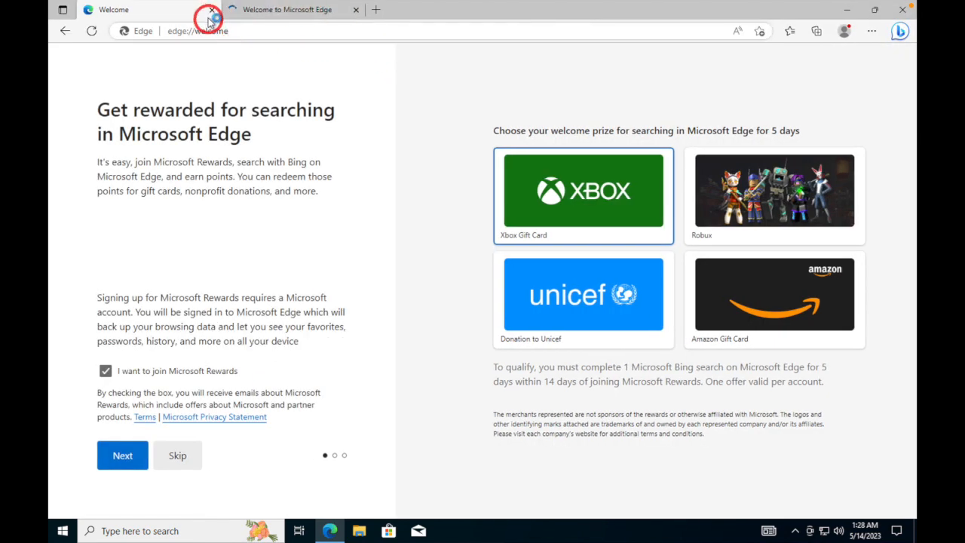
pyautogui.click(212, 10)
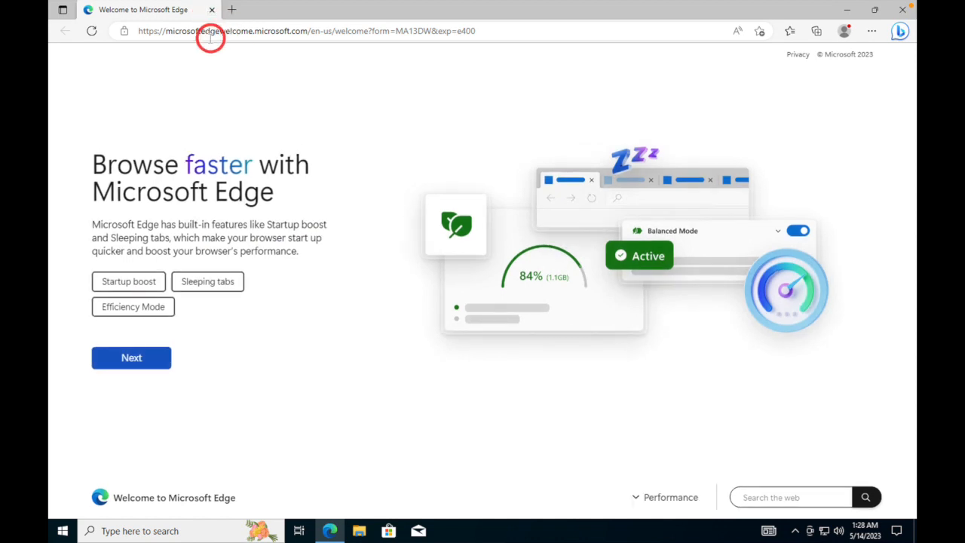
# Step: Go to google.com and search for "wireshark download"
pyautogui.click(207, 32)
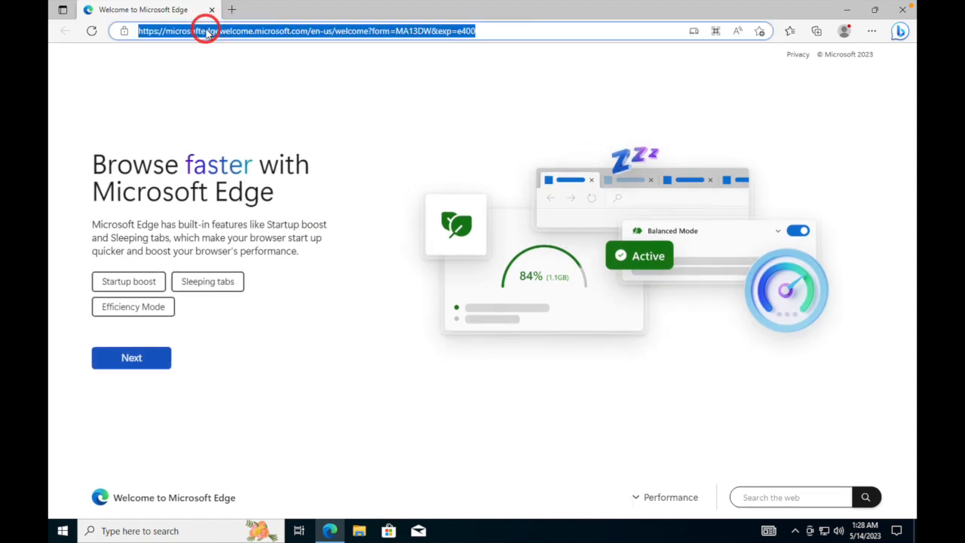
pyautogui.write('google.com')
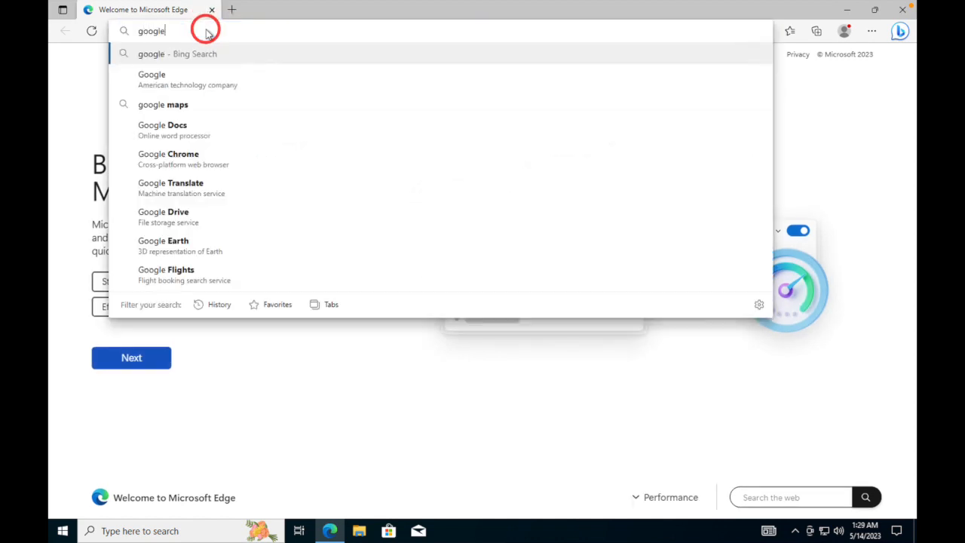
pyautogui.press('Return')
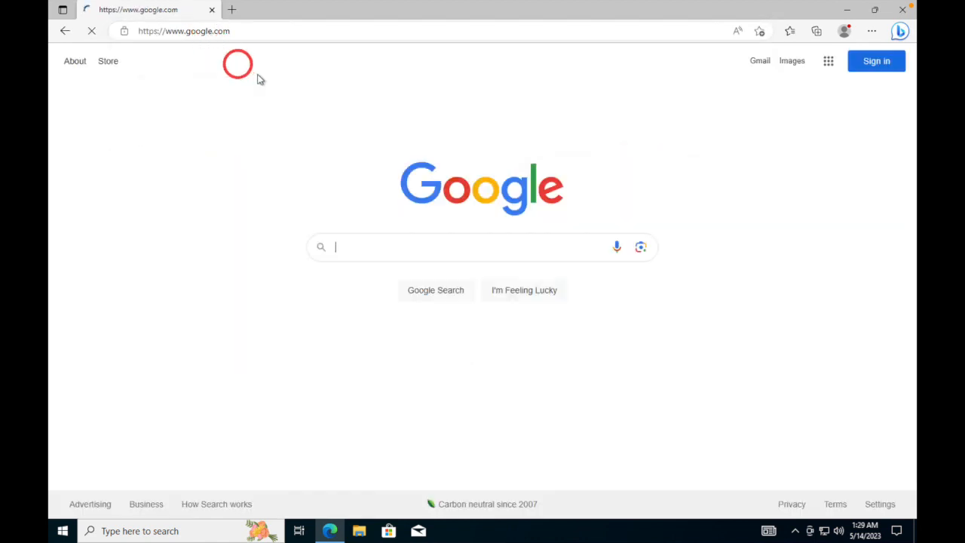
pyautogui.click(401, 252)
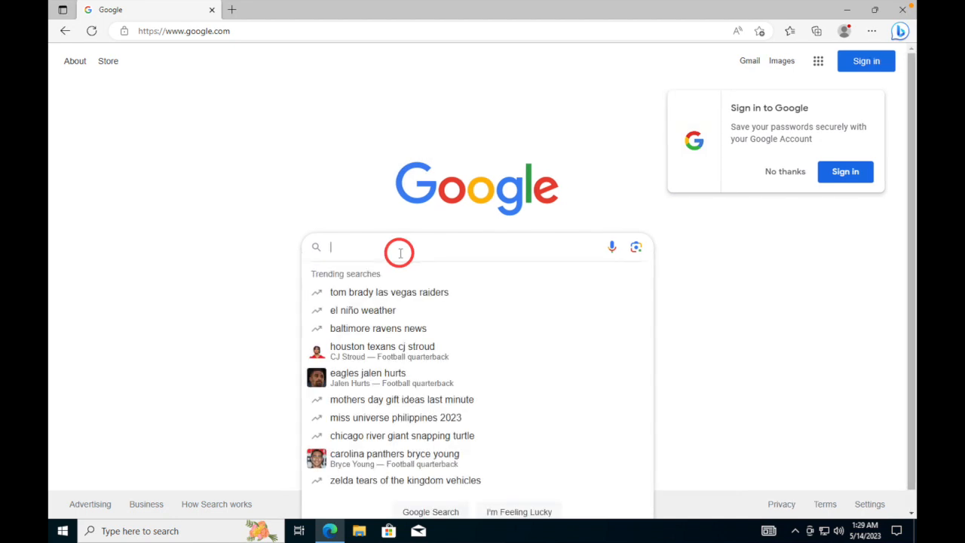
pyautogui.write('wiresh')
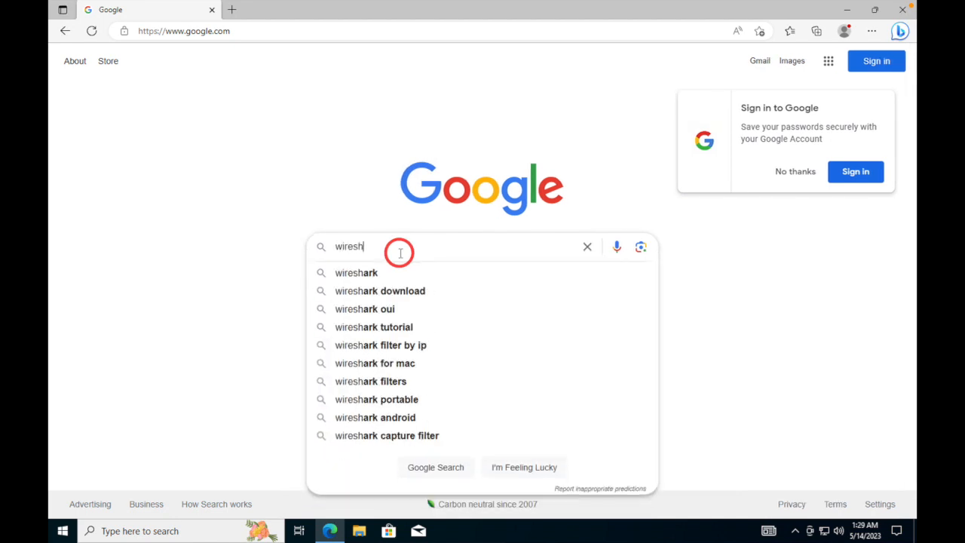
pyautogui.write('ark download')
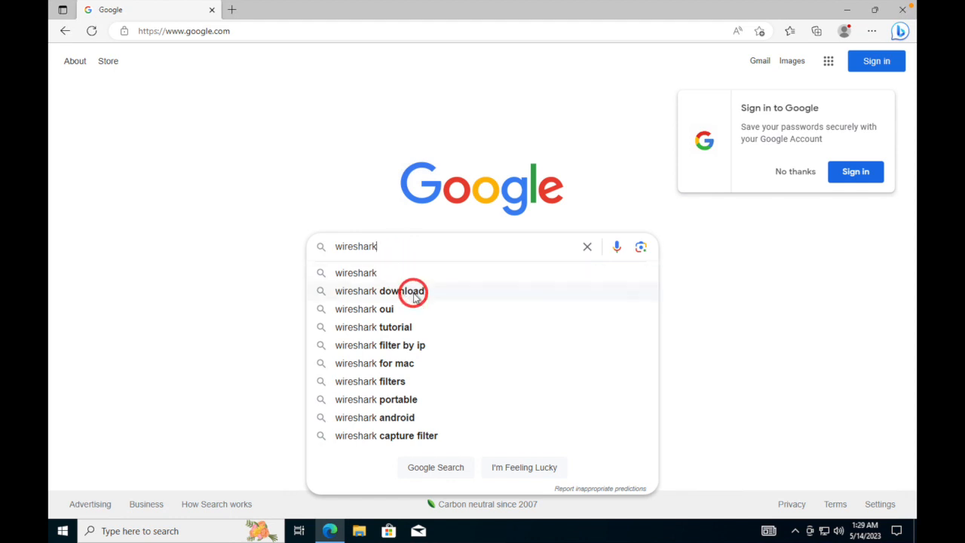
pyautogui.click(414, 292)
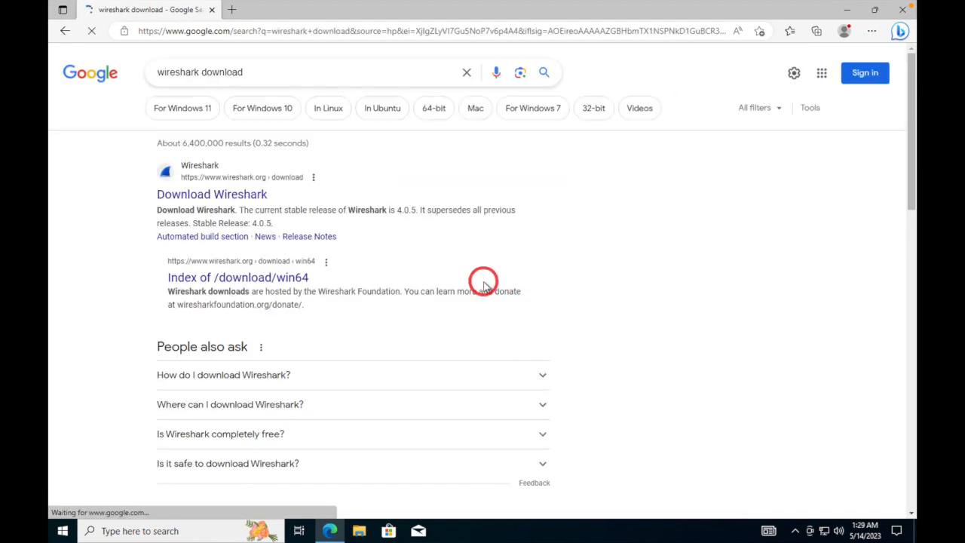
# Step: Open the official Download Wireshark page and download the Windows Installer (64-bit) for stable release 4.0.5
pyautogui.click(230, 194)
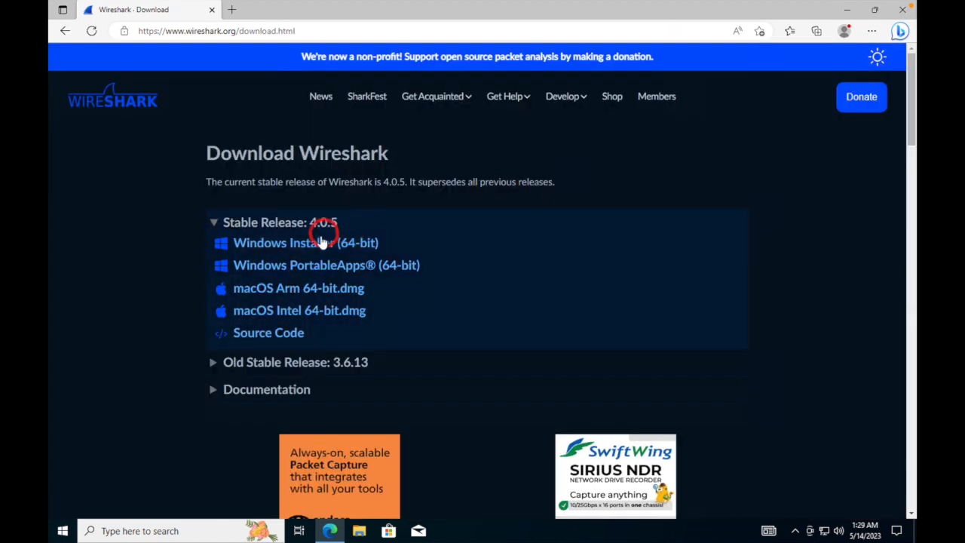
pyautogui.click(315, 245)
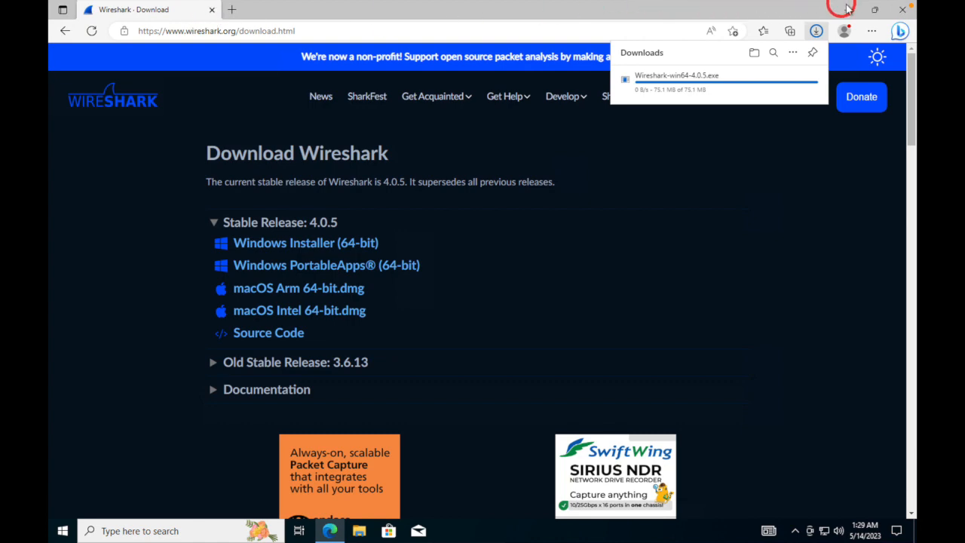
# Step: Restore the browser to a smaller window on the desktop and run the downloaded Wireshark-win64-4.0.5.exe
pyautogui.click(872, 11)
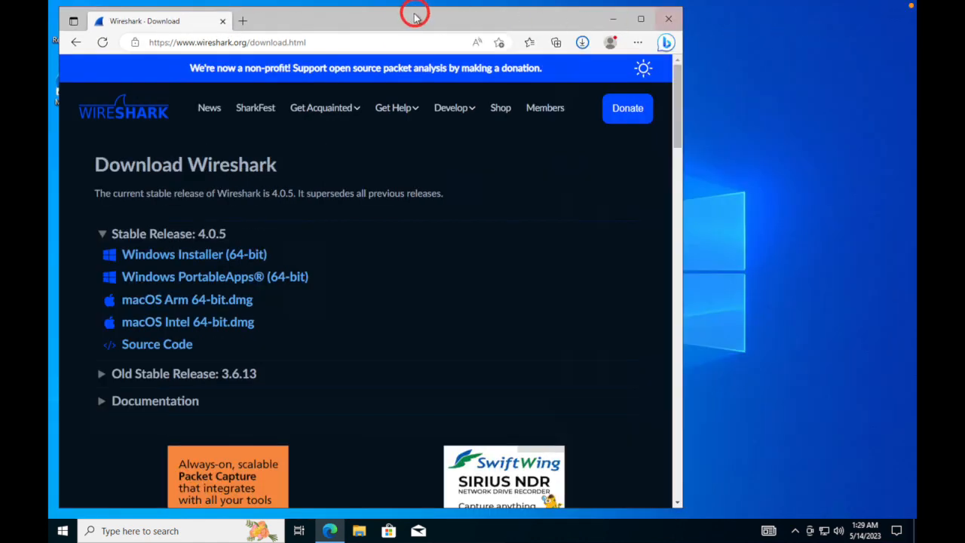
pyautogui.moveTo(415, 10); pyautogui.dragTo(232, 92)
pyautogui.moveTo(194, 185); pyautogui.dragTo(426, 13)
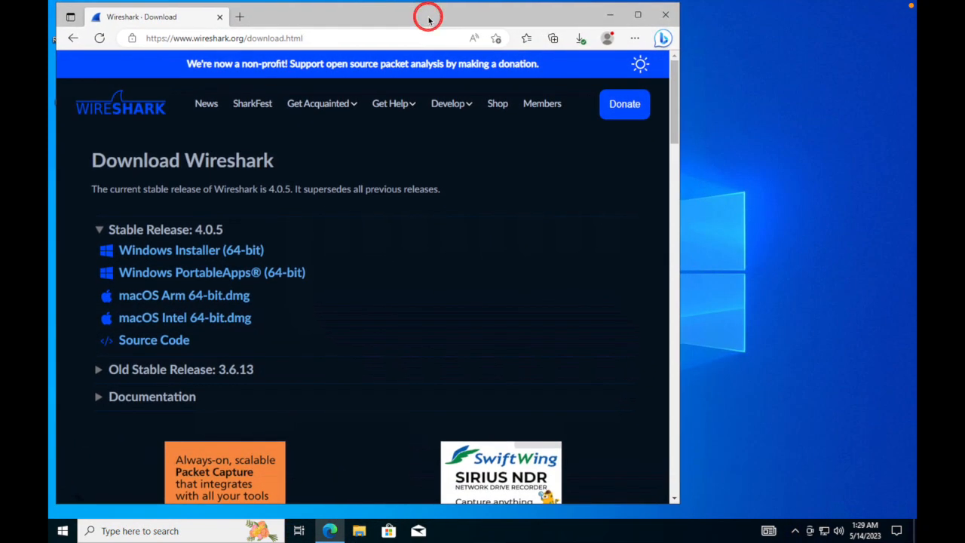
pyautogui.click(581, 38)
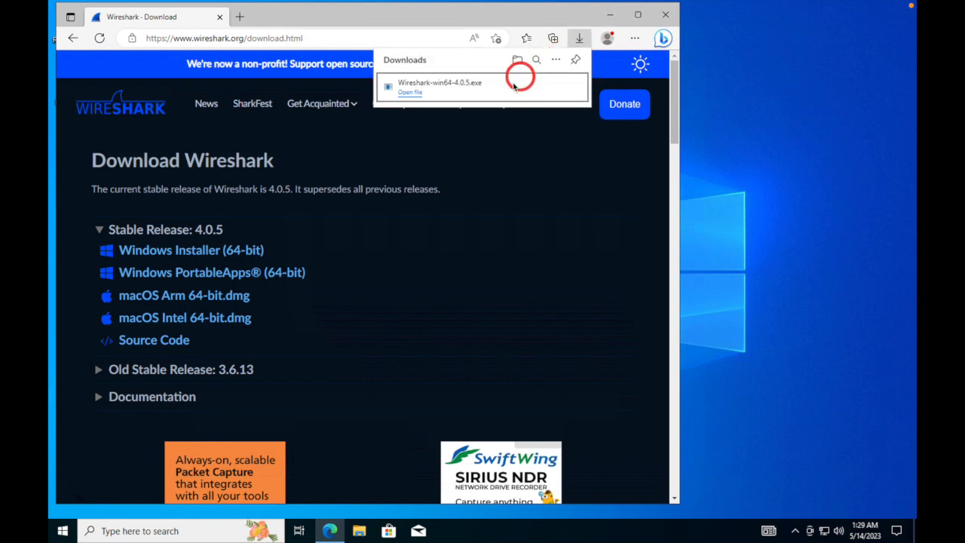
pyautogui.click(421, 92)
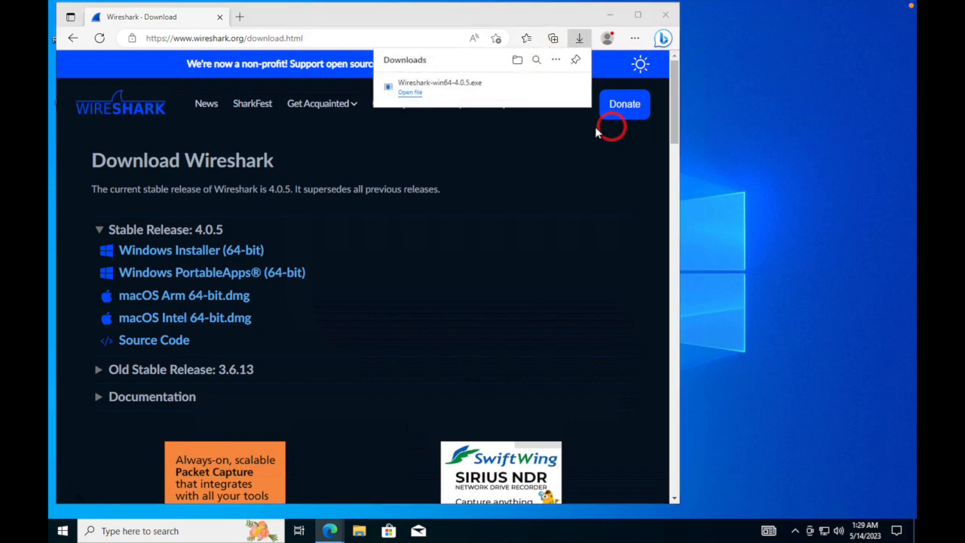
pyautogui.click(419, 93)
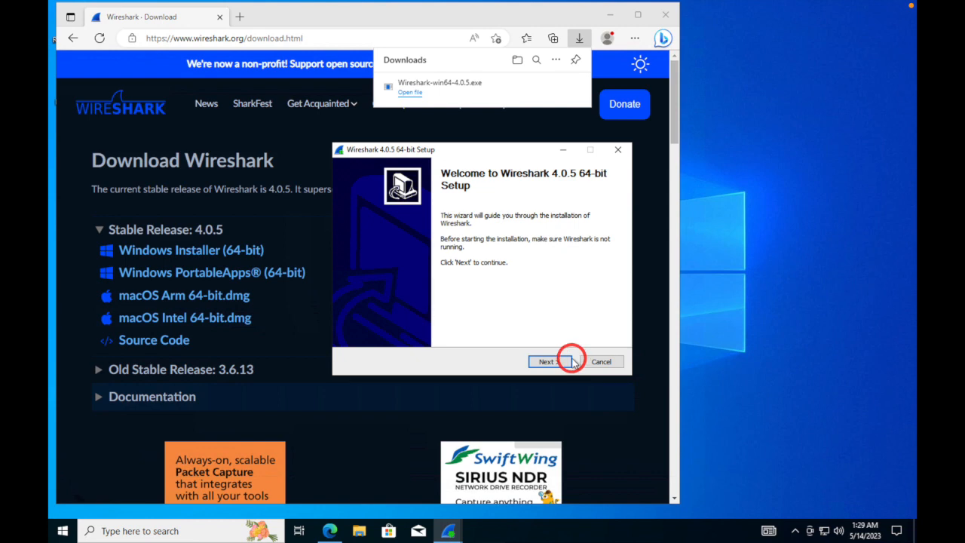
# Step: Start the Wireshark 4.0.5 installation with default components, Npcap 1.71 included and USBPcap left out, and minimize the browser
pyautogui.click(560, 362)
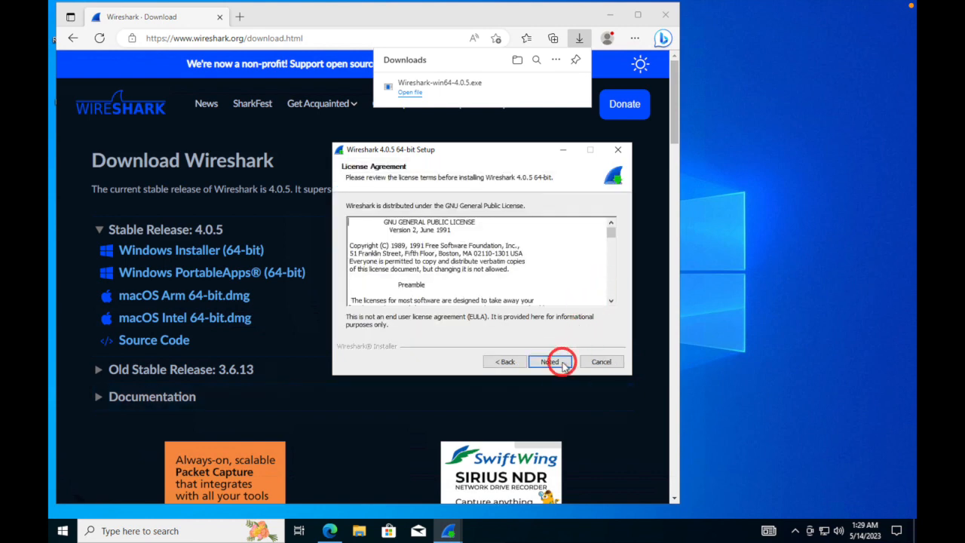
pyautogui.click(560, 363)
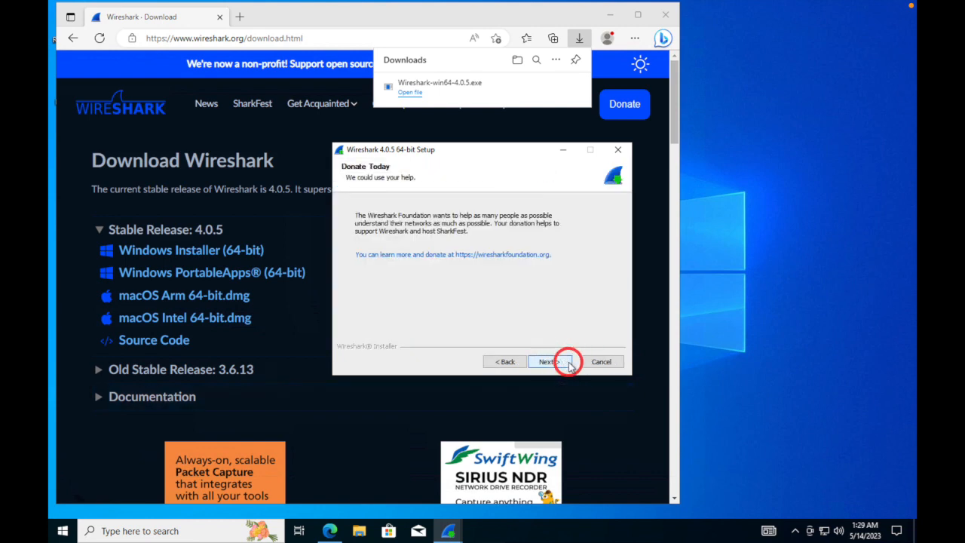
pyautogui.click(551, 361)
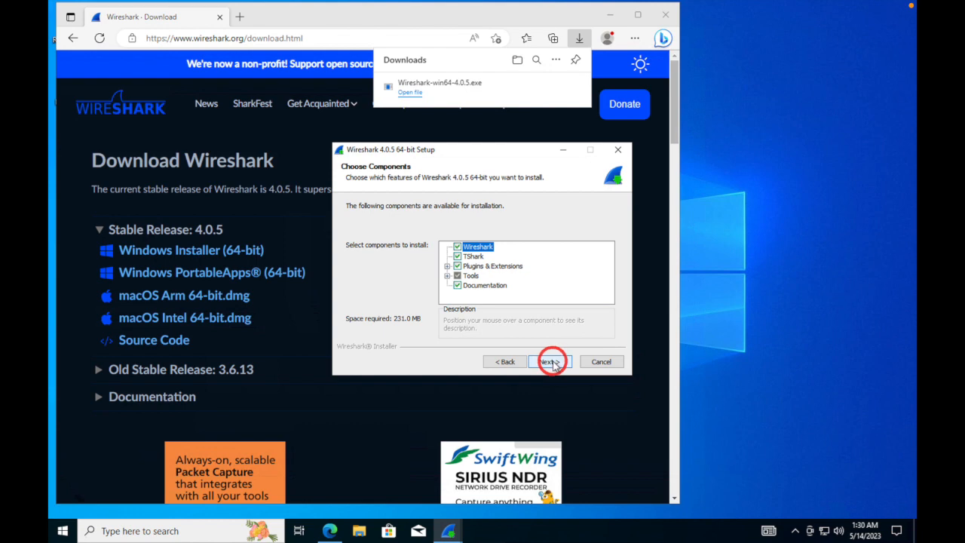
pyautogui.click(551, 362)
pyautogui.click(556, 364)
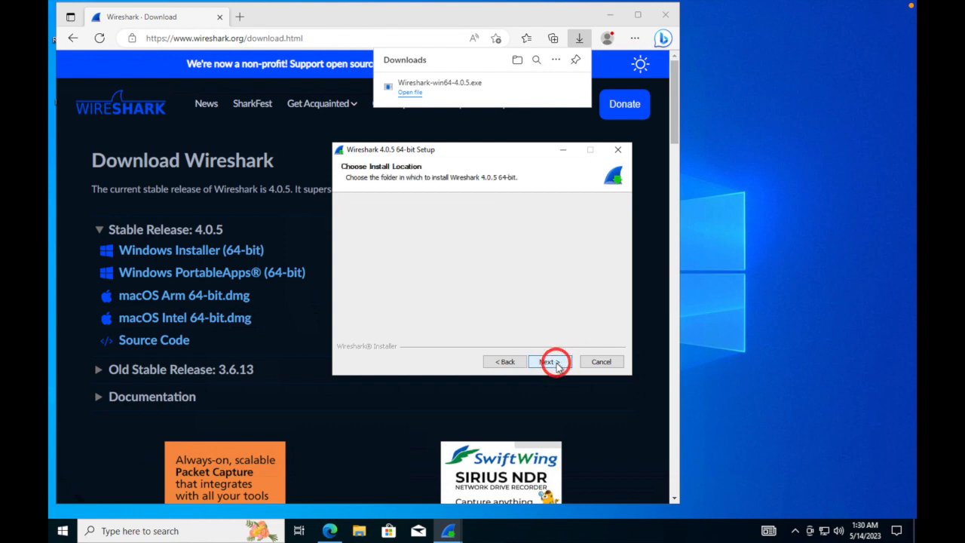
pyautogui.click(565, 367)
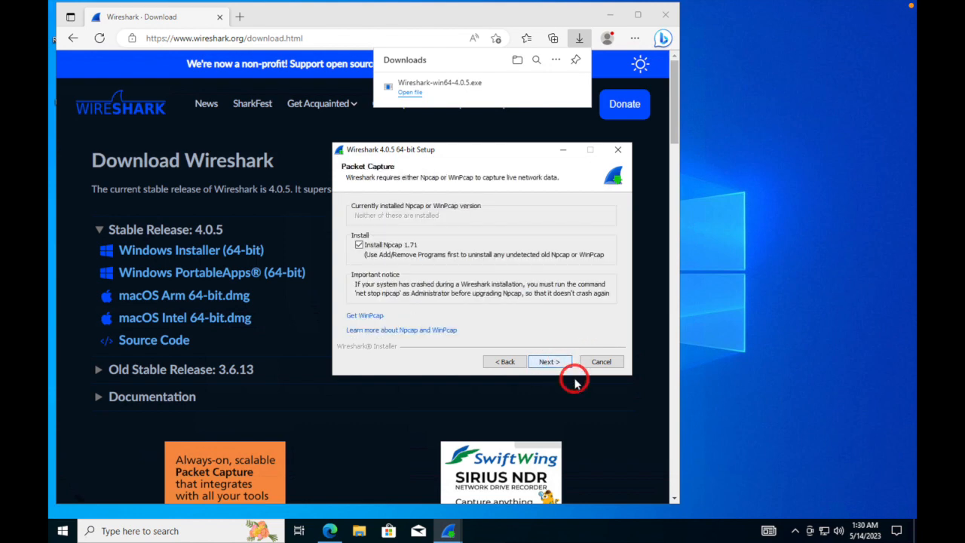
pyautogui.click(565, 367)
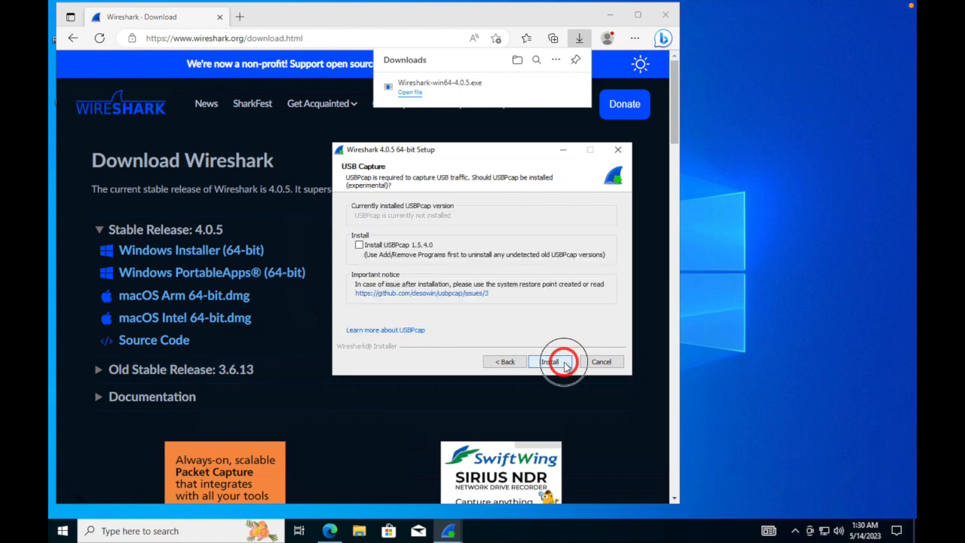
pyautogui.click(565, 365)
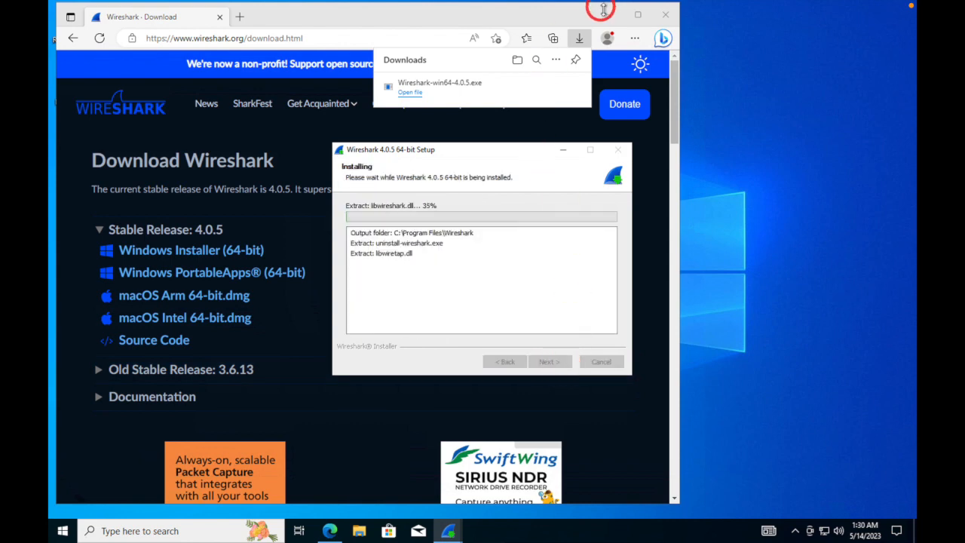
pyautogui.click(609, 14)
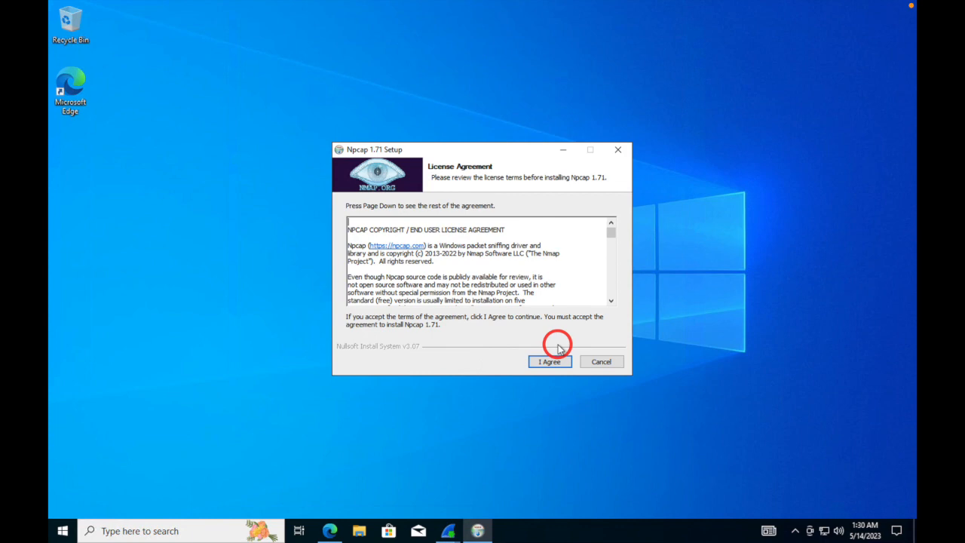
# Step: Accept the Npcap 1.71 license, install it with all optional features unchecked, and finish the Wireshark setup
pyautogui.click(554, 362)
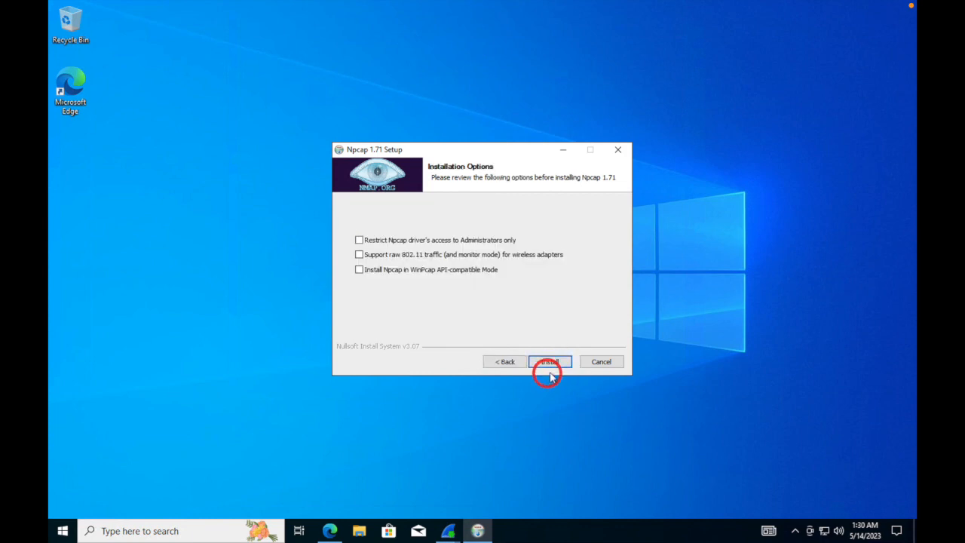
pyautogui.click(554, 361)
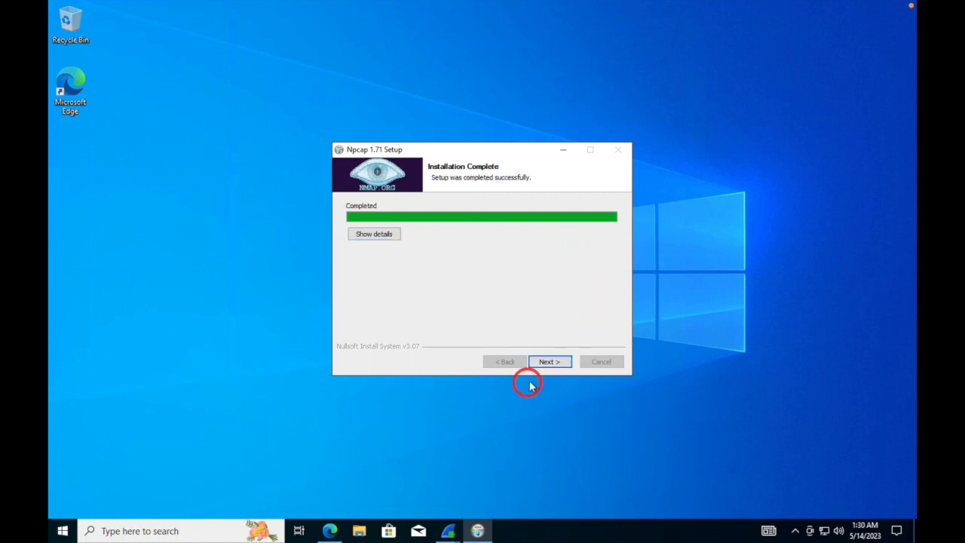
pyautogui.click(547, 364)
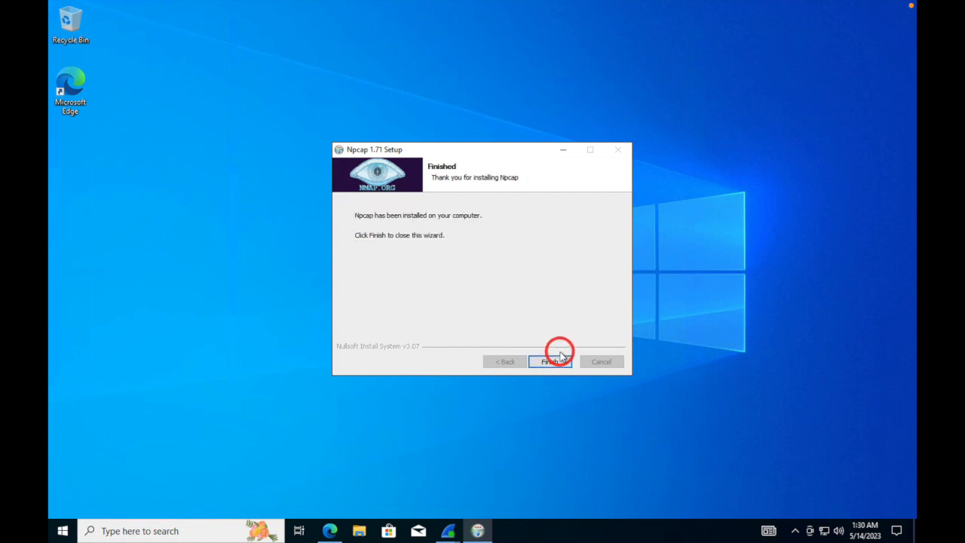
pyautogui.click(548, 364)
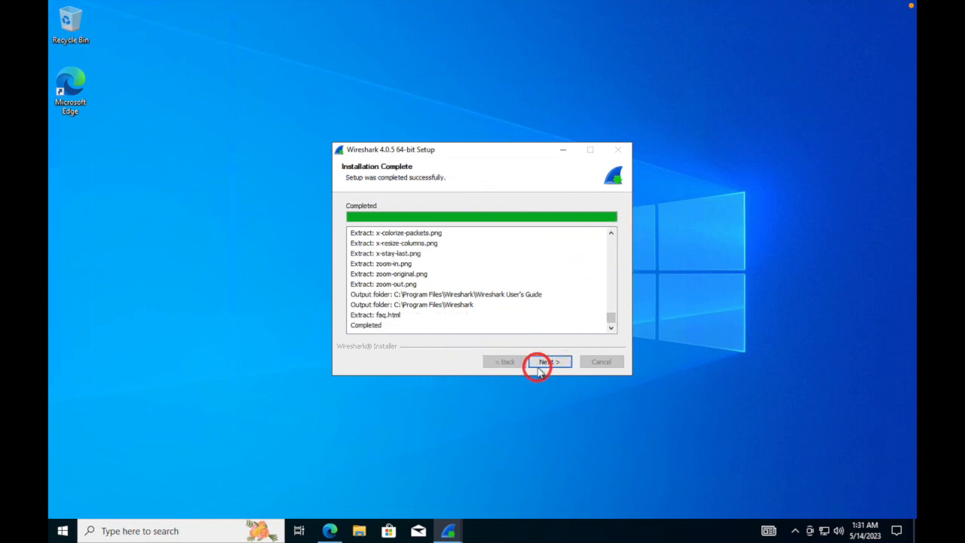
pyautogui.click(559, 360)
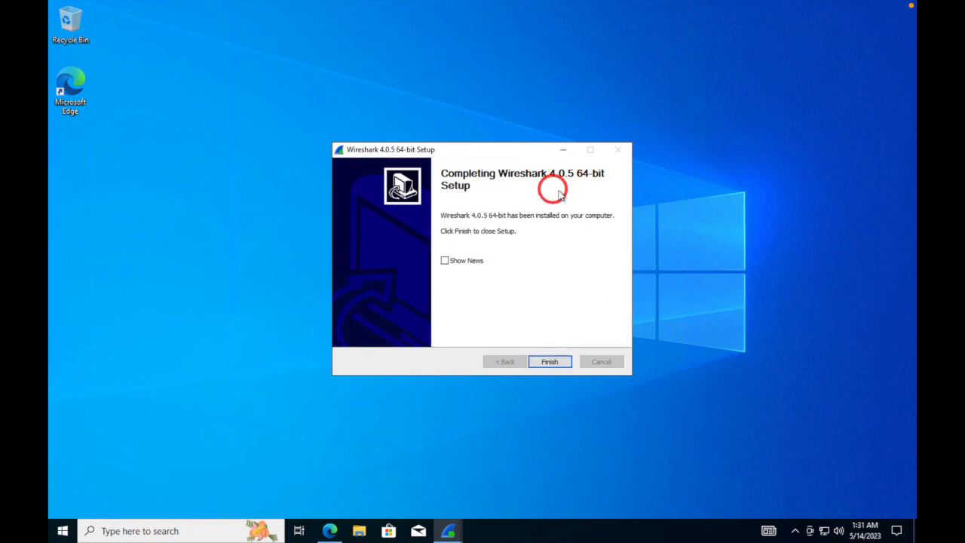
pyautogui.click(559, 362)
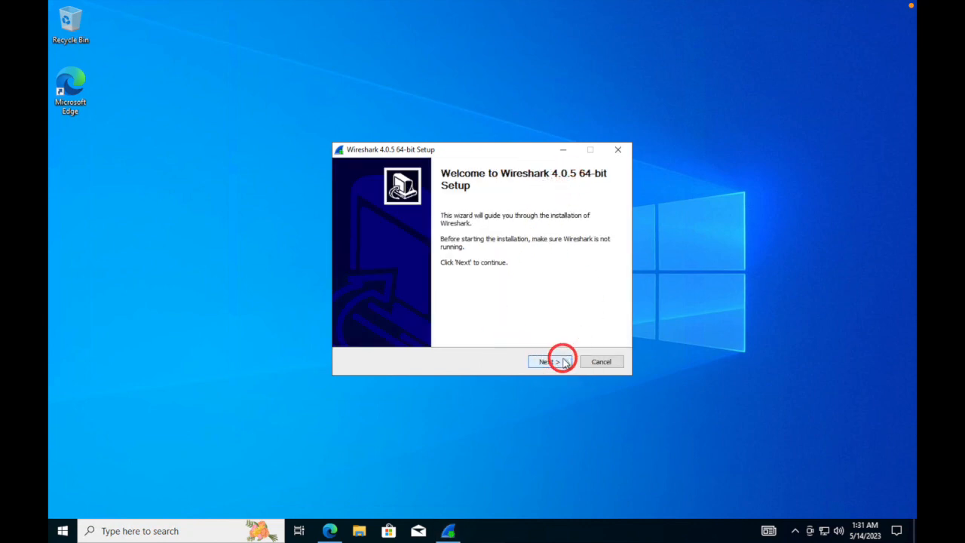
# Step: Start the installation in the second Wireshark 4.0.5 setup, keeping the default shortcuts and C:\Program Files\Wireshark, without USBPcap
pyautogui.click(564, 363)
pyautogui.click(562, 363)
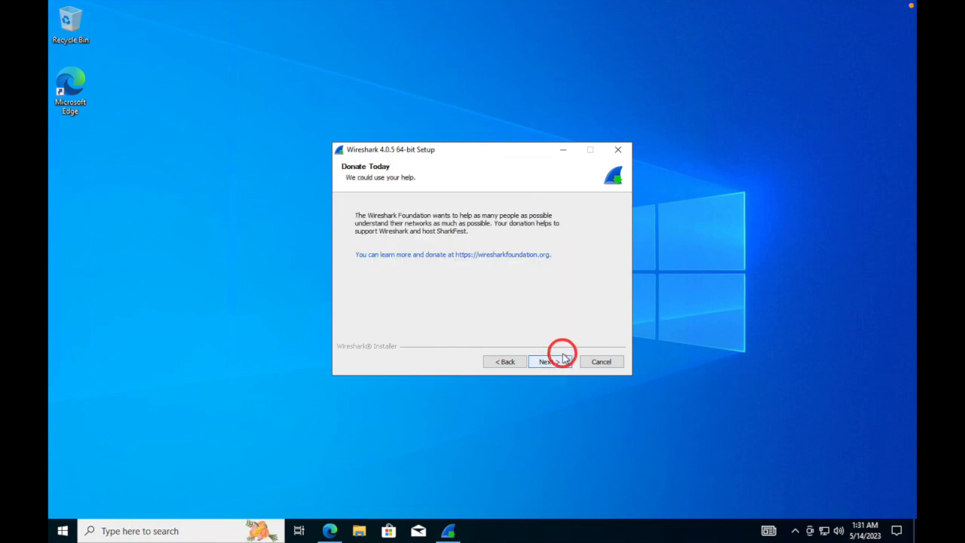
pyautogui.click(561, 362)
pyautogui.click(561, 362)
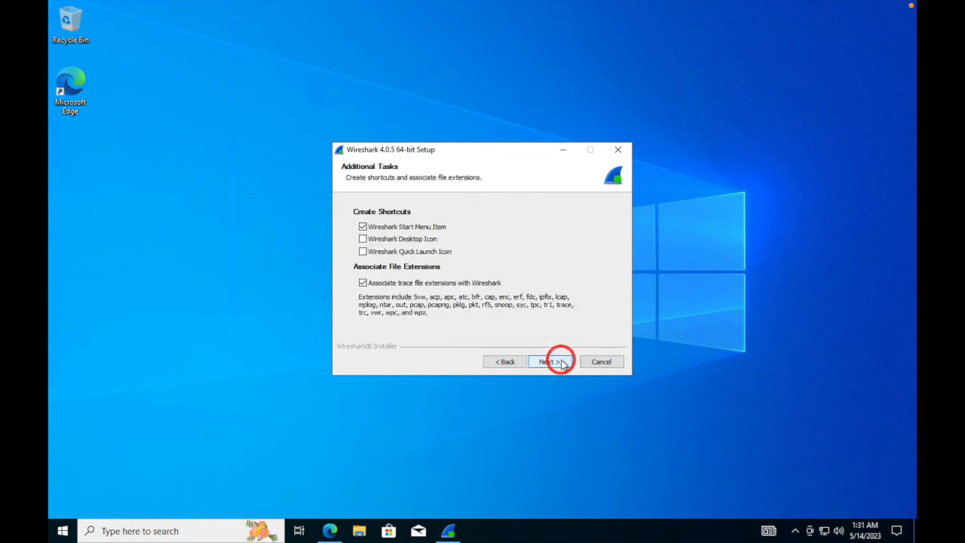
pyautogui.click(563, 363)
pyautogui.click(563, 362)
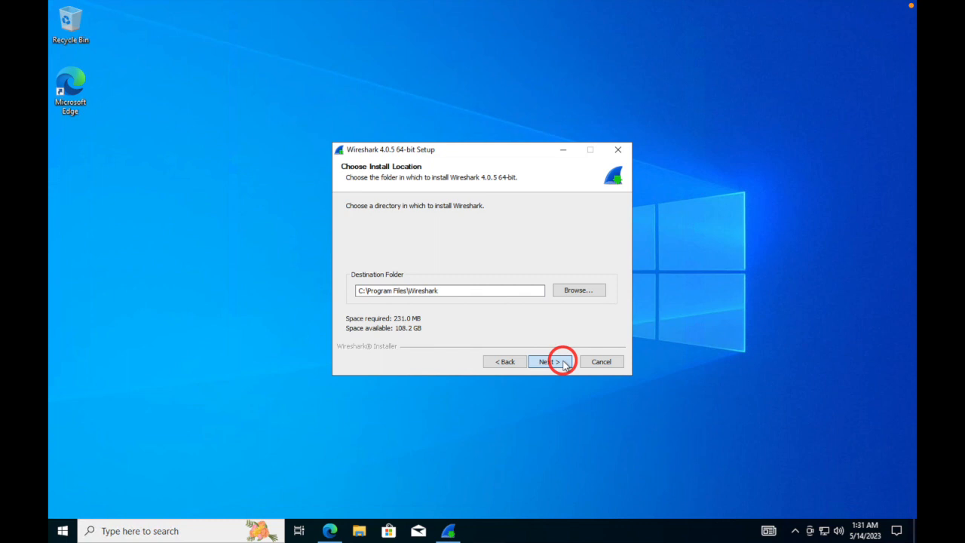
pyautogui.click(562, 363)
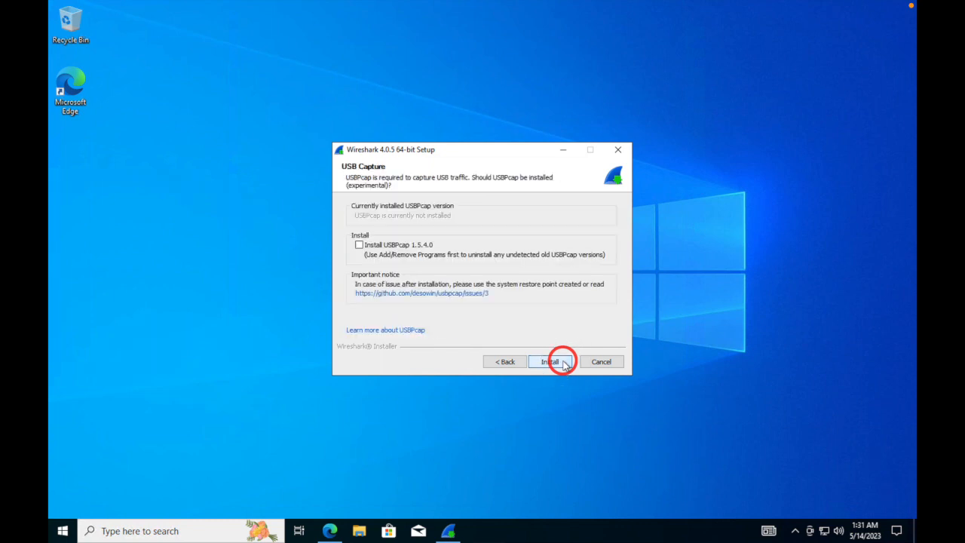
pyautogui.click(562, 364)
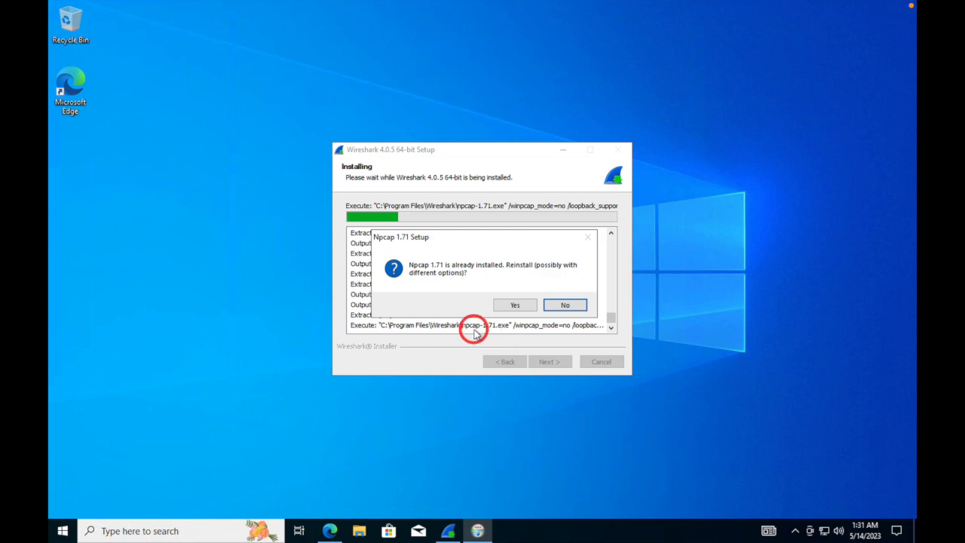
# Step: Agree to reinstall Npcap 1.71 with all optional features unchecked, and complete the second Wireshark setup
pyautogui.click(516, 306)
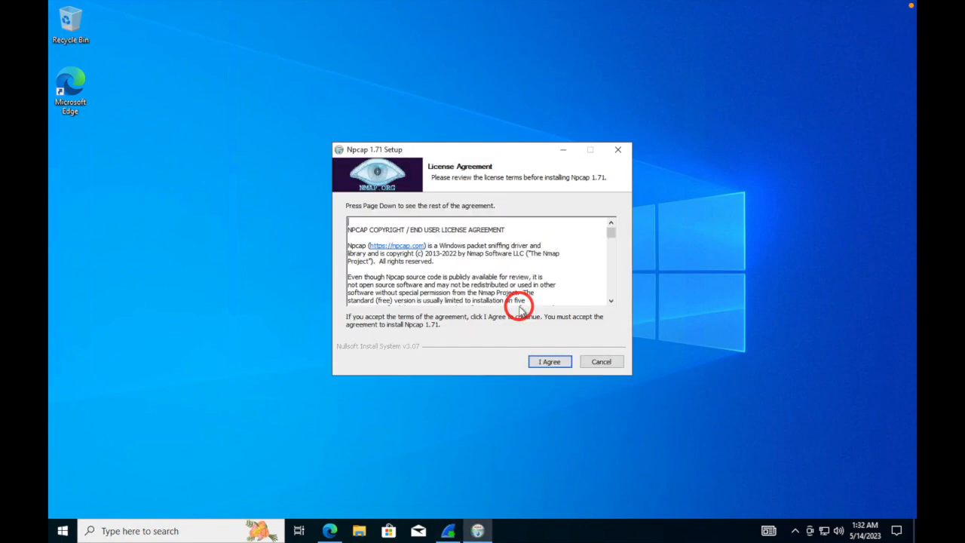
pyautogui.click(551, 362)
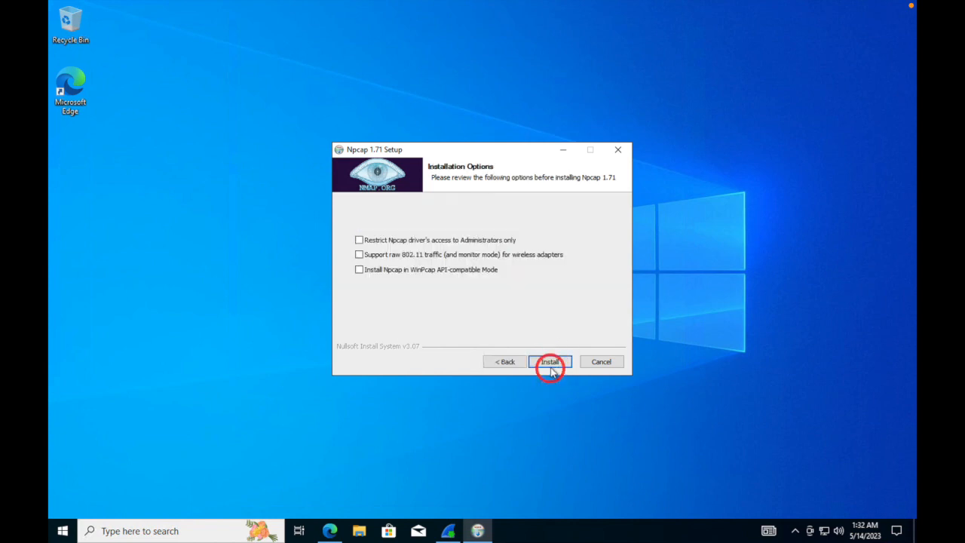
pyautogui.click(558, 363)
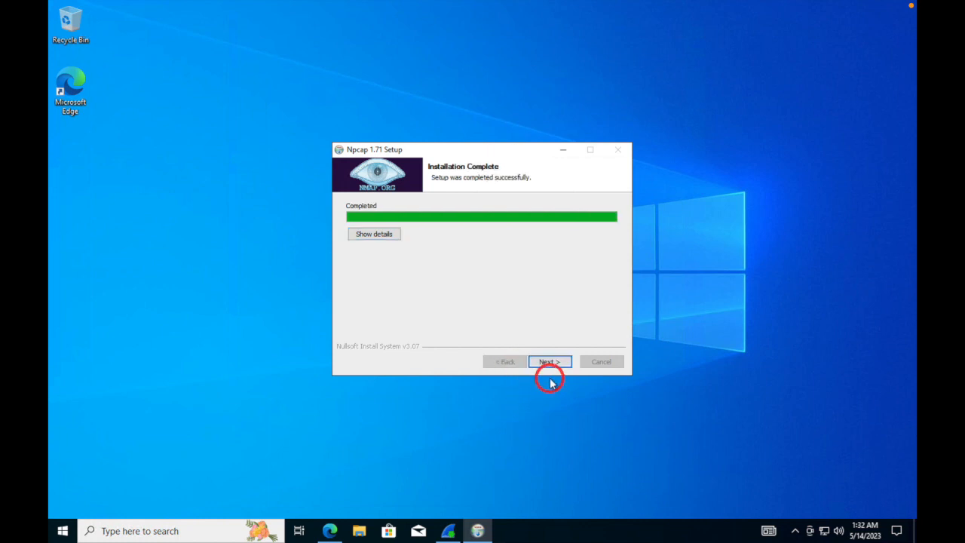
pyautogui.click(556, 364)
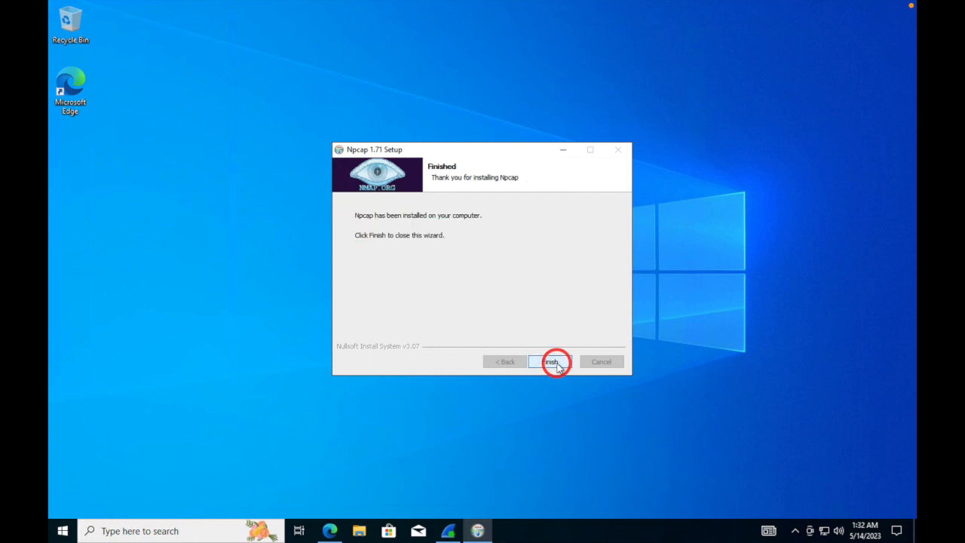
pyautogui.click(553, 362)
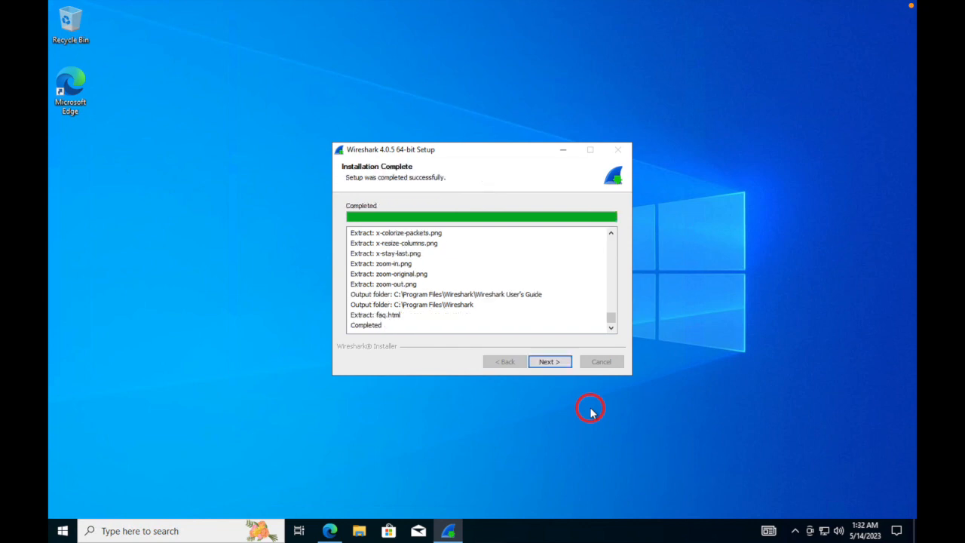
pyautogui.click(562, 363)
pyautogui.click(565, 362)
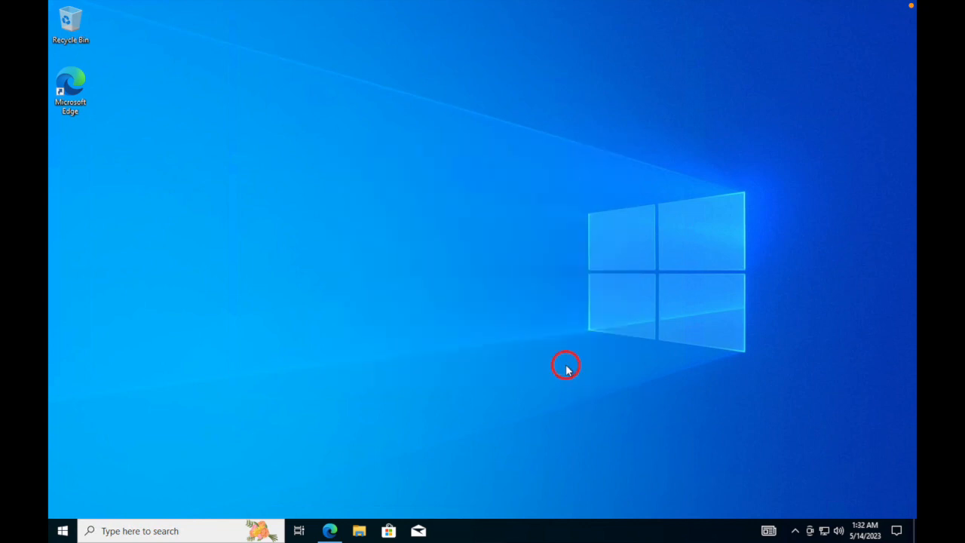
# Step: Launch Wireshark from the list of installed apps
pyautogui.click(66, 530)
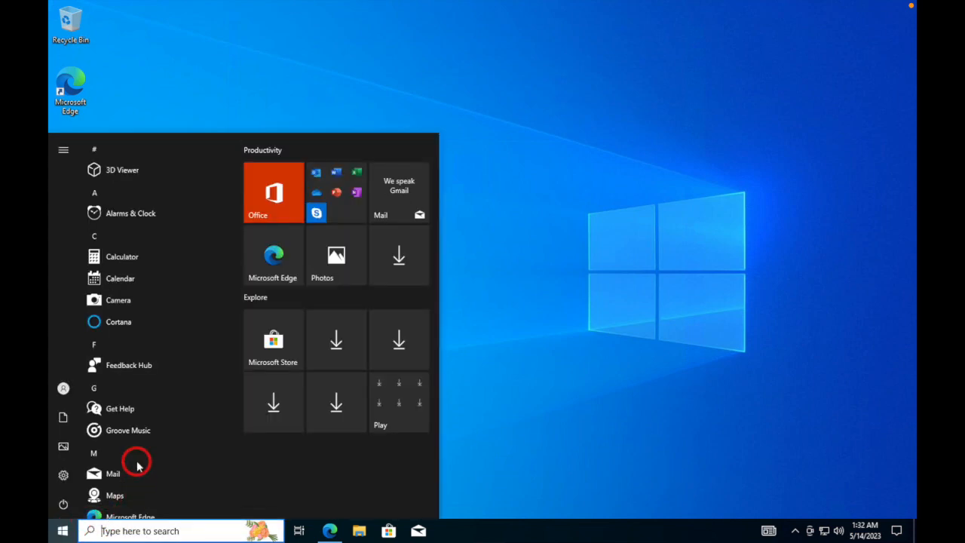
pyautogui.scroll(-5, 136, 459)
pyautogui.scroll(-5, 142, 463)
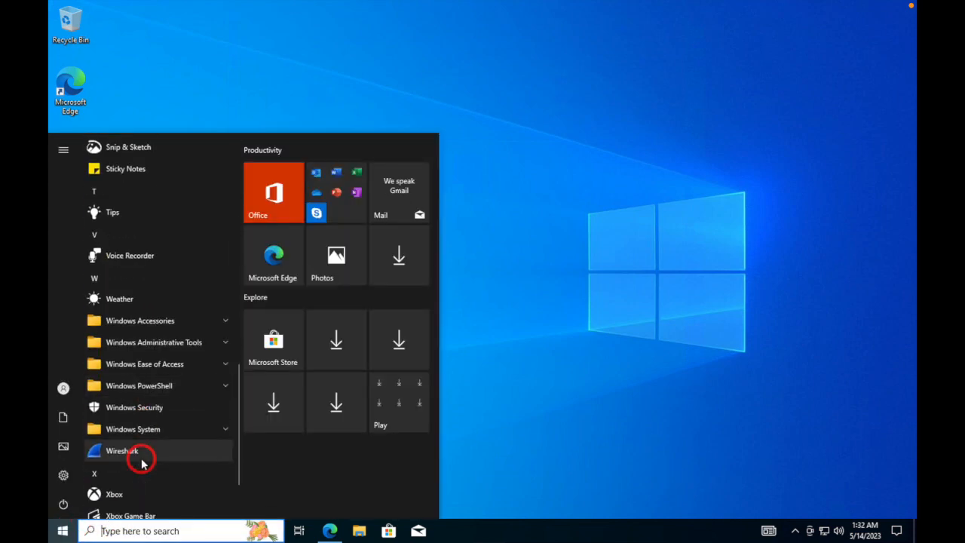
pyautogui.click(123, 451)
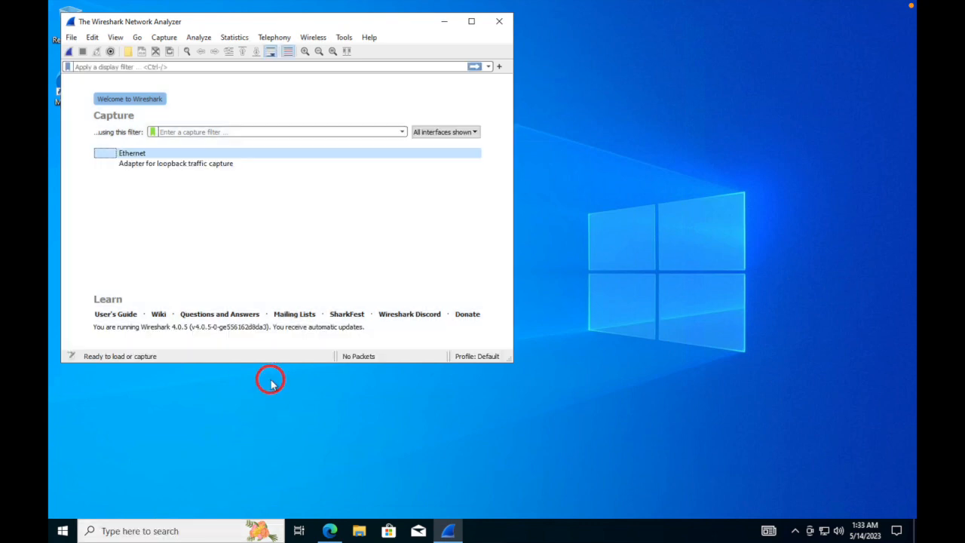
# Step: Start a live capture on the Ethernet interface and stretch the Wireshark window down to just above the taskbar
pyautogui.click(118, 154)
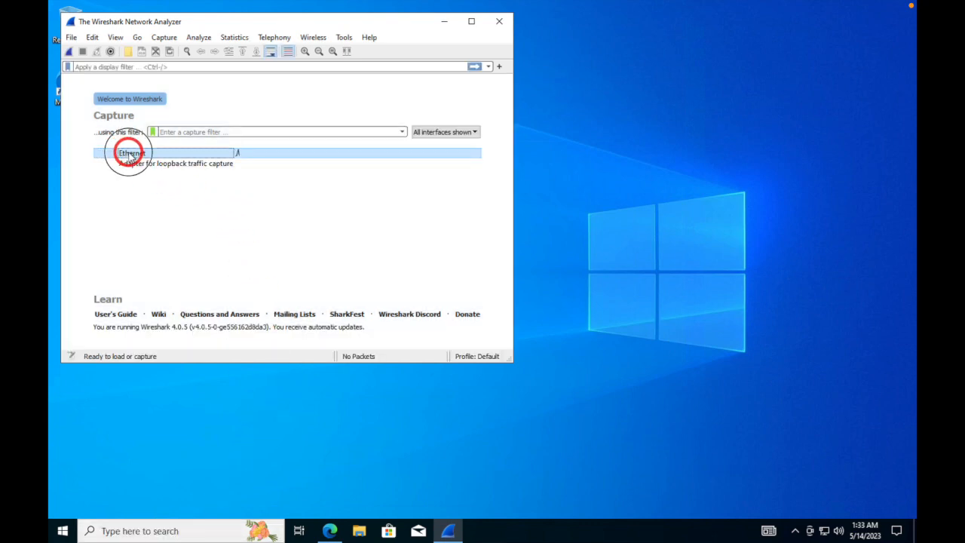
pyautogui.doubleClick(130, 156)
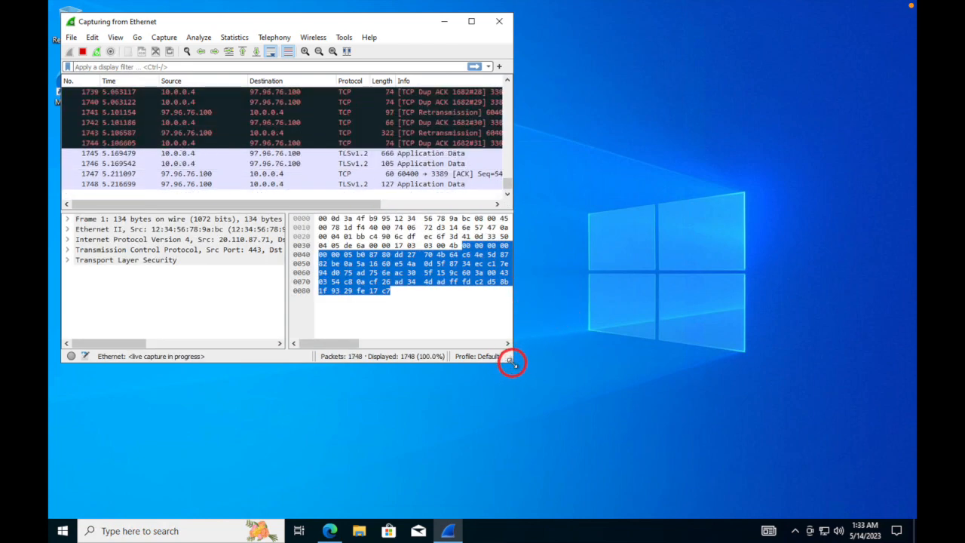
pyautogui.moveTo(511, 361); pyautogui.dragTo(519, 506)
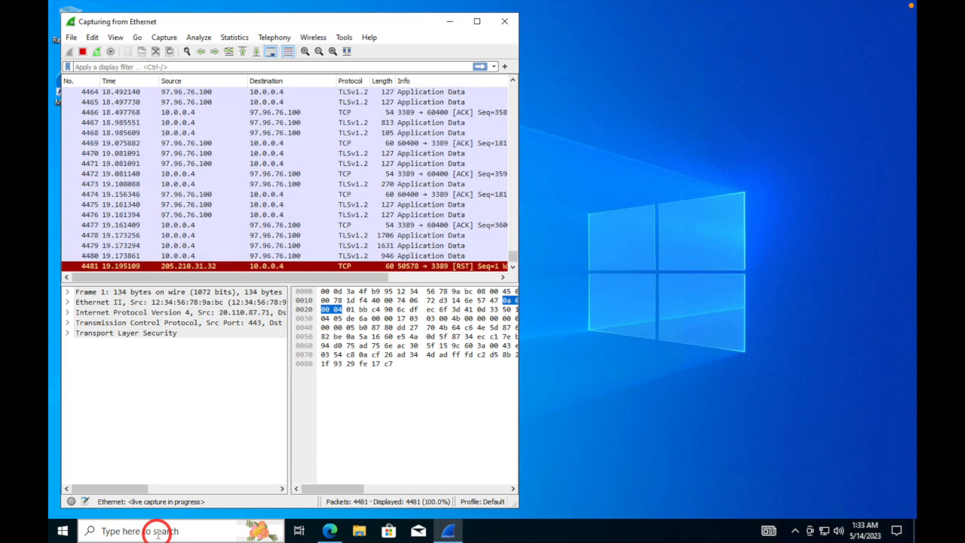
# Step: Search Windows for "power", open Windows PowerShell, and fit its window beside the Wireshark capture without overlap
pyautogui.click(157, 531)
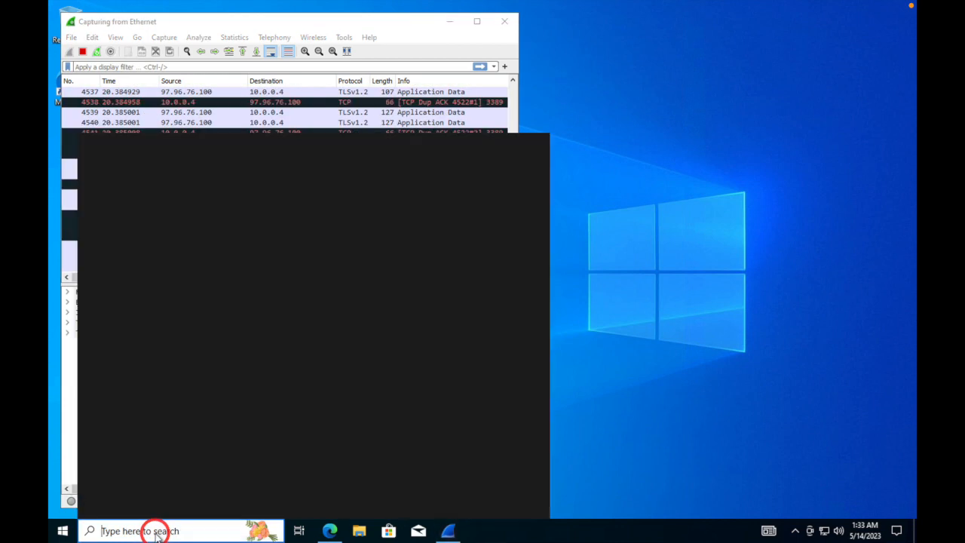
pyautogui.write('power')
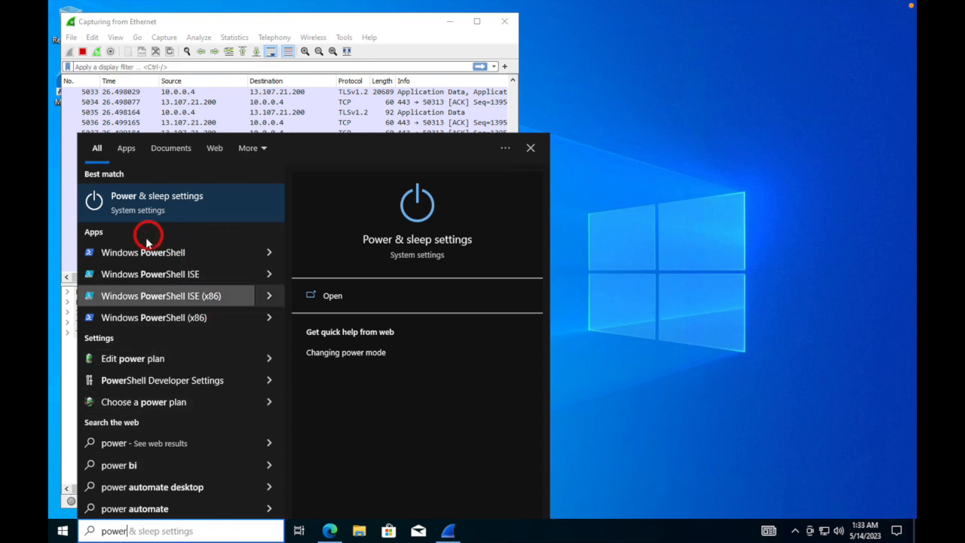
pyautogui.click(167, 254)
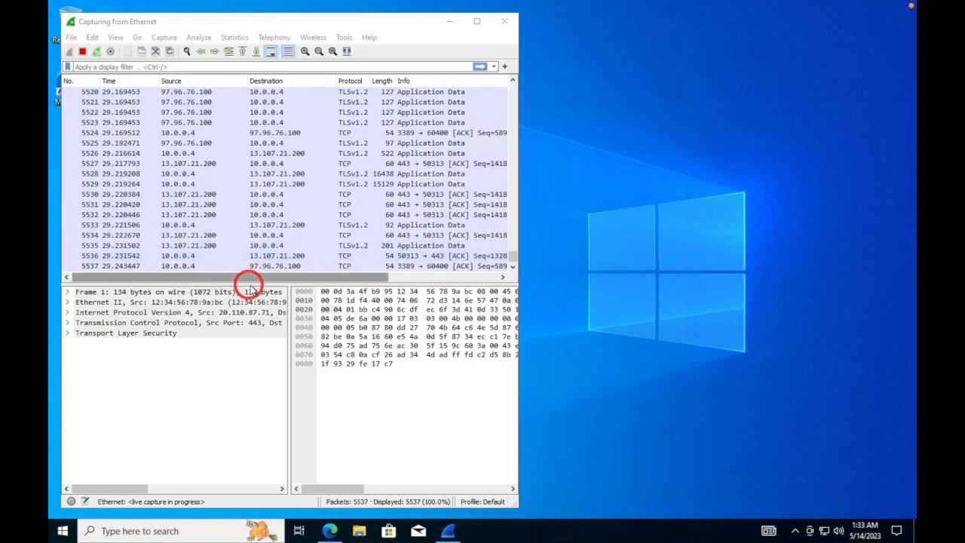
pyautogui.moveTo(495, 63); pyautogui.dragTo(754, 59)
pyautogui.moveTo(653, 52); pyautogui.dragTo(700, 46)
pyautogui.moveTo(389, 37); pyautogui.dragTo(522, 88)
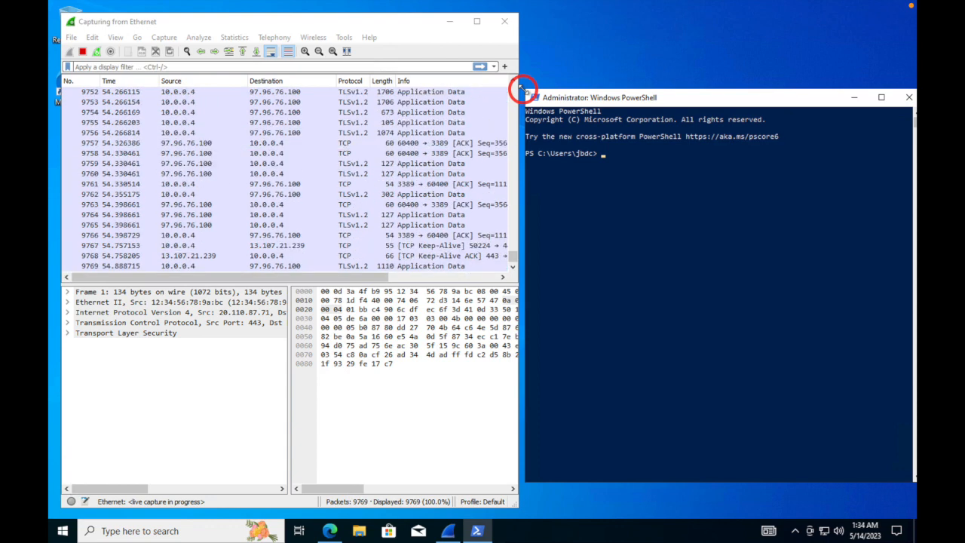
# Step: Filter the live Wireshark capture to show only icmp packets
pyautogui.click(81, 65)
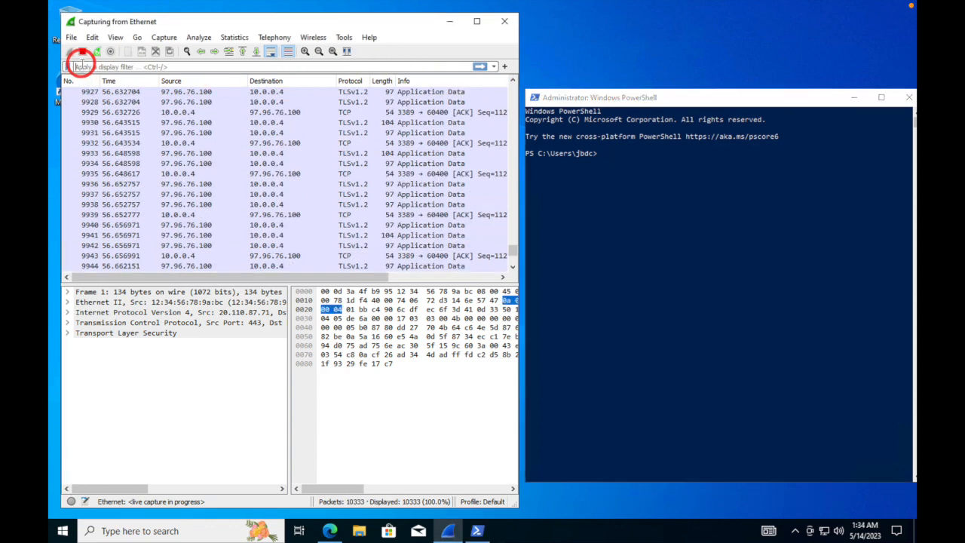
pyautogui.click(122, 68)
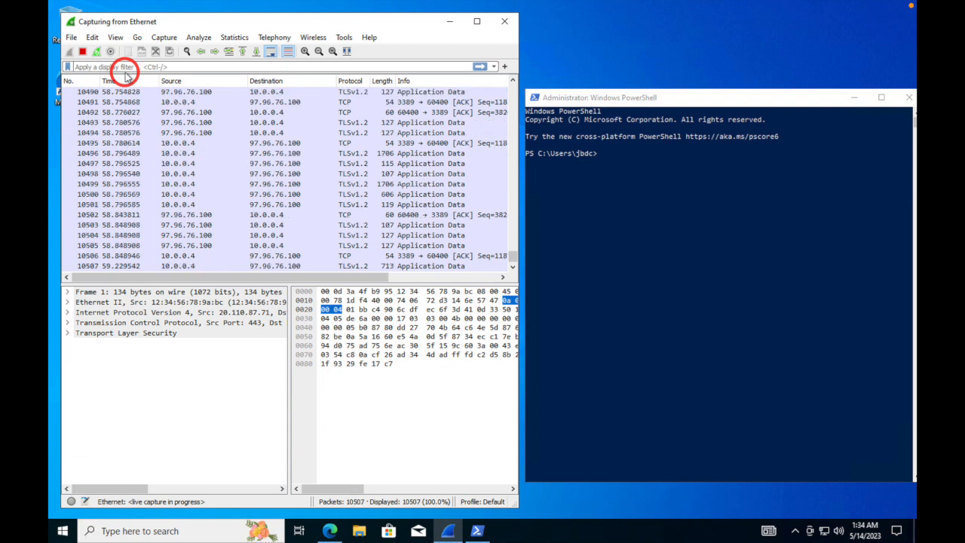
pyautogui.write('icmp')
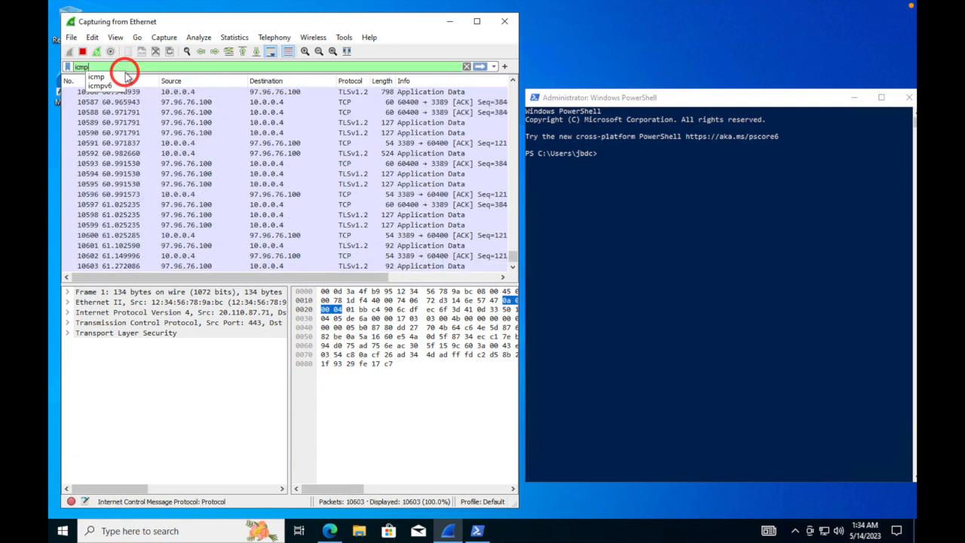
pyautogui.press('Return')
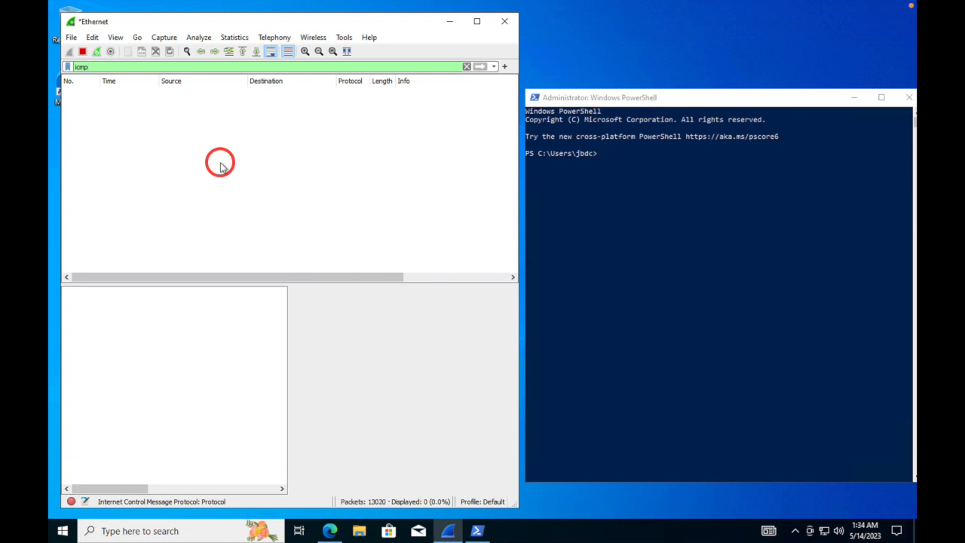
# Step: Enter ping at the PowerShell prompt without running it, leave VM1's full-screen view, and switch to the Azure portal in Chrome
pyautogui.click(694, 97)
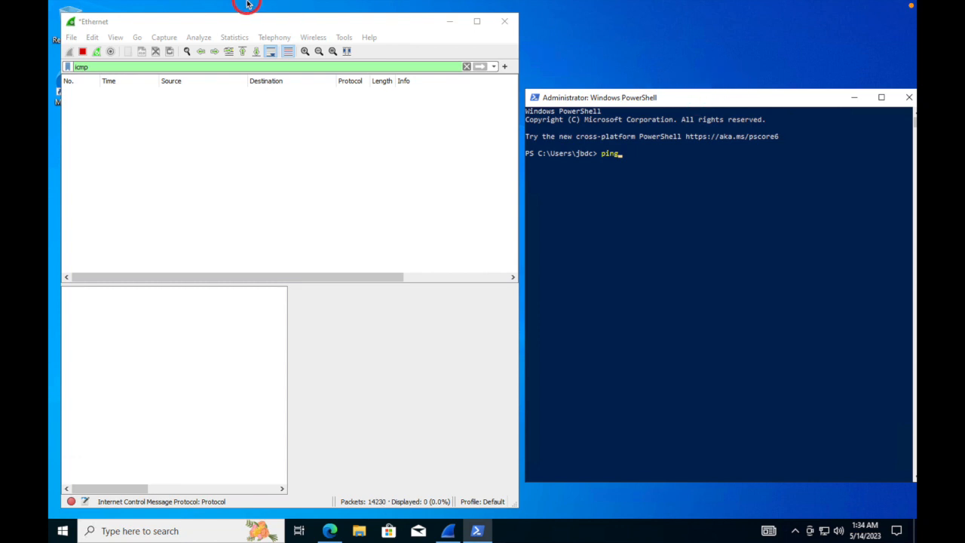
pyautogui.moveTo(247, 4)
pyautogui.click(81, 25)
pyautogui.click(786, 28)
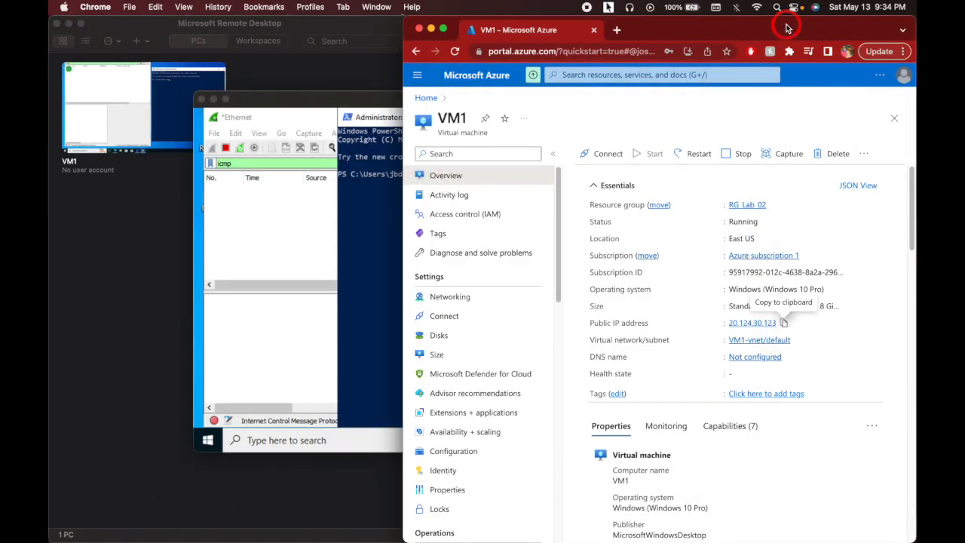
# Step: Open VM2's overview from the Azure list of virtual machines
pyautogui.click(426, 98)
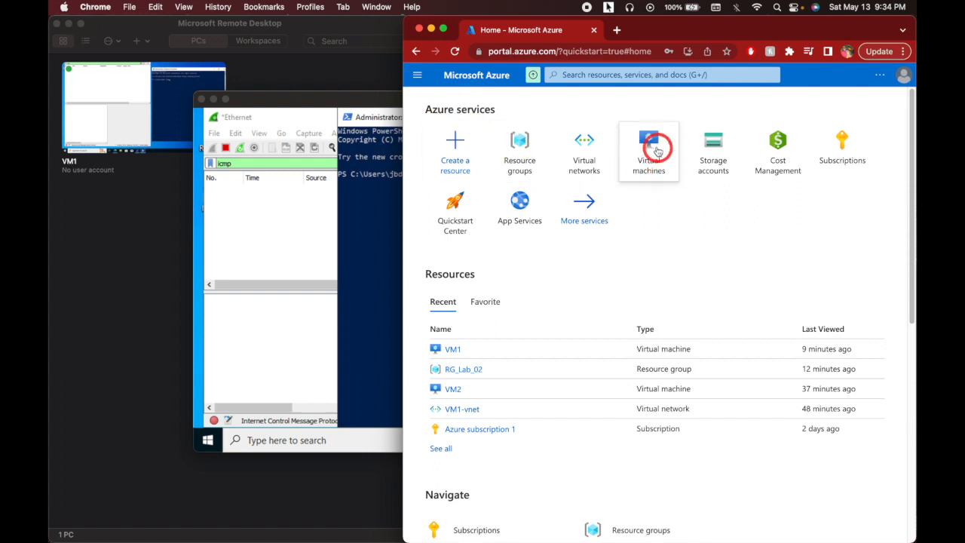
pyautogui.click(658, 152)
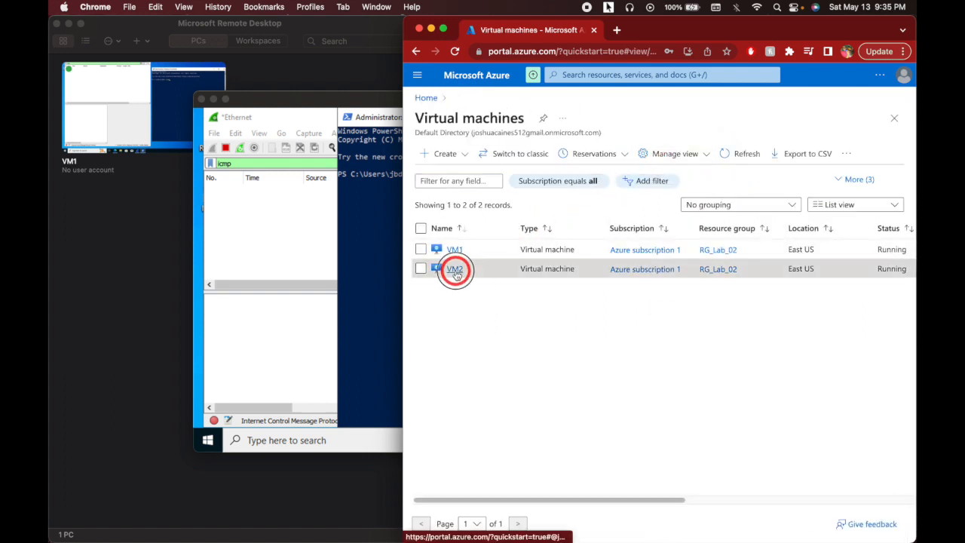
pyautogui.click(454, 271)
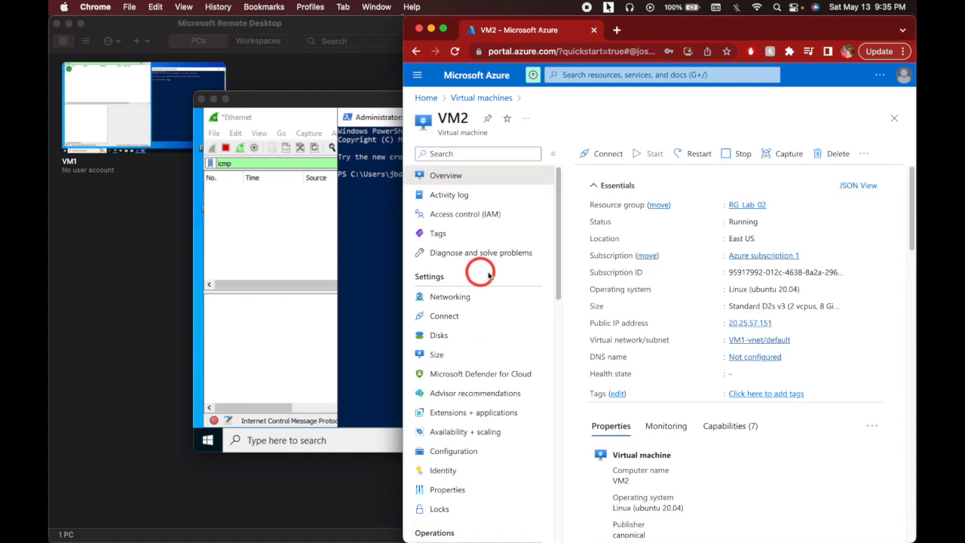
# Step: Copy VM2's private IP address from the Networking section of its properties
pyautogui.scroll(-1, 730, 302)
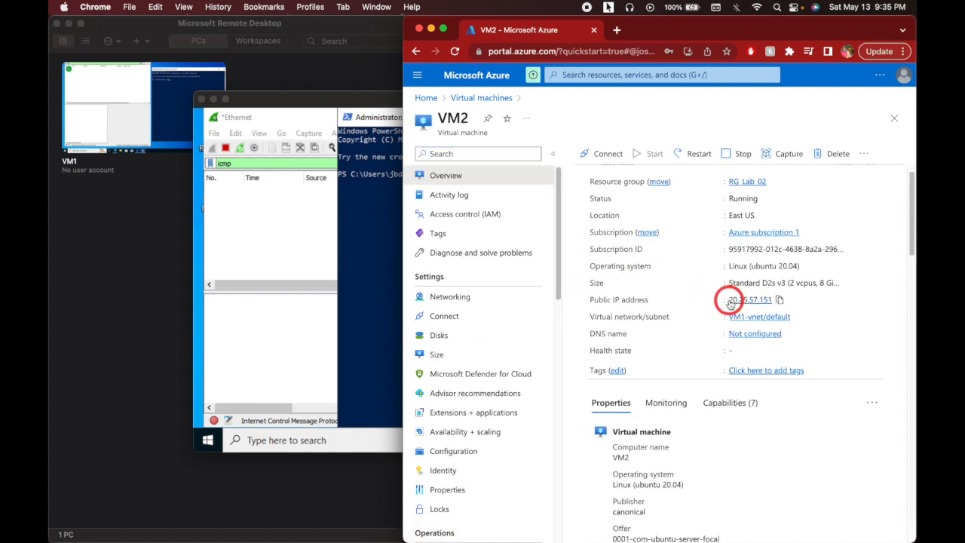
pyautogui.scroll(-10, 728, 303)
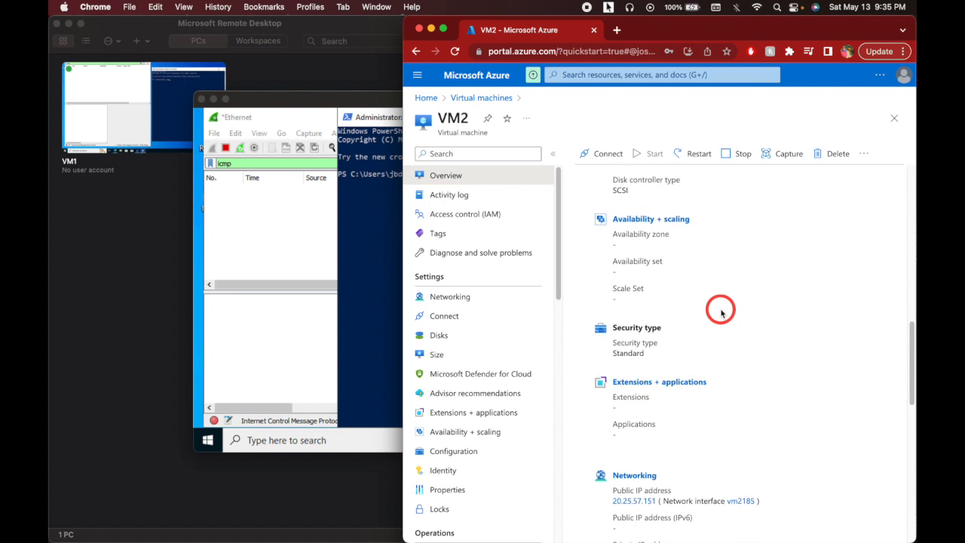
pyautogui.scroll(-5, 720, 309)
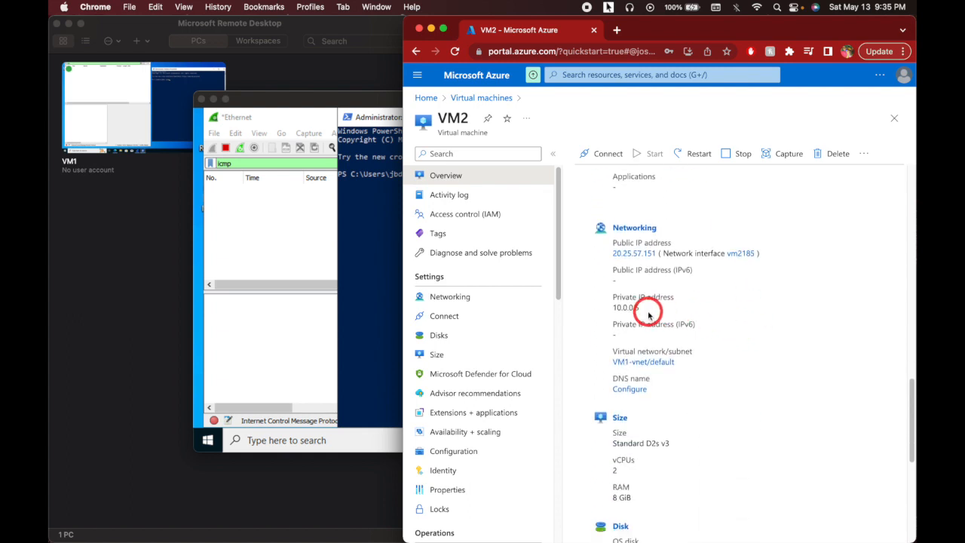
pyautogui.moveTo(640, 310); pyautogui.dragTo(613, 306)
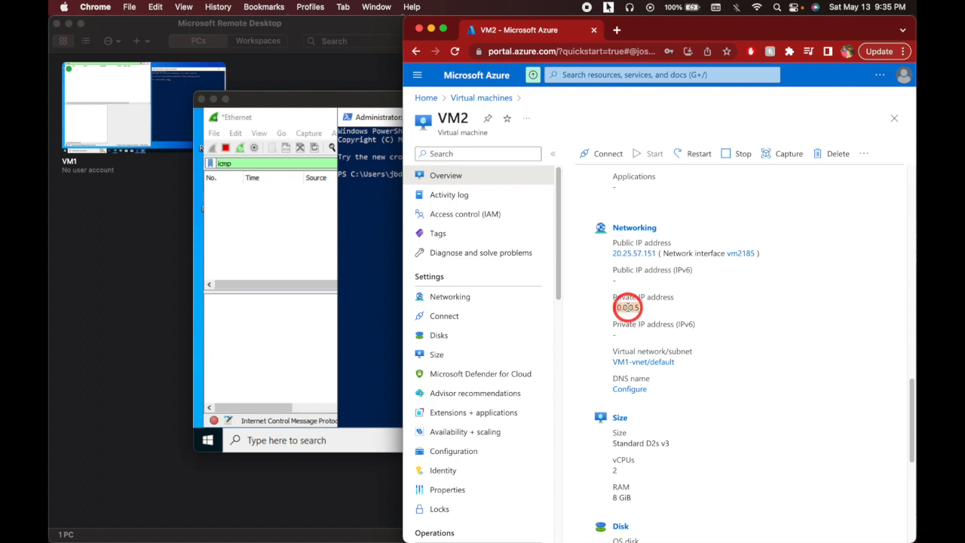
pyautogui.rightClick(627, 306)
pyautogui.click(643, 337)
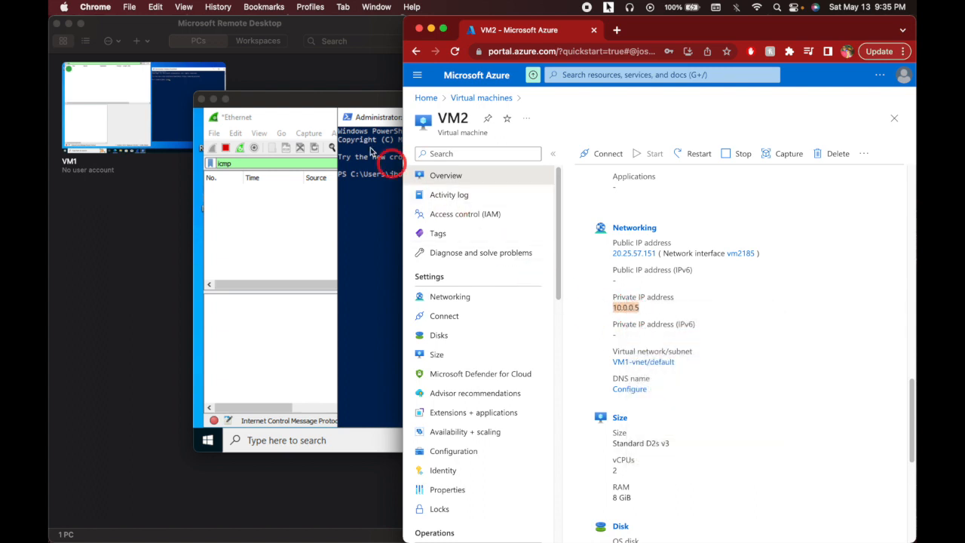
# Step: Return to VM1 in Microsoft Remote Desktop at full screen and run ping 10.0.0.5 in PowerShell
pyautogui.click(317, 99)
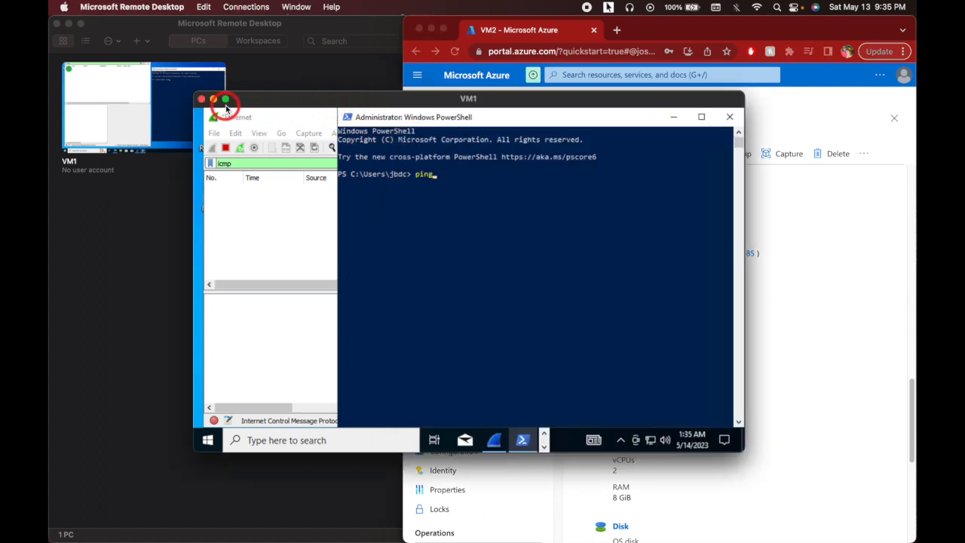
pyautogui.click(225, 99)
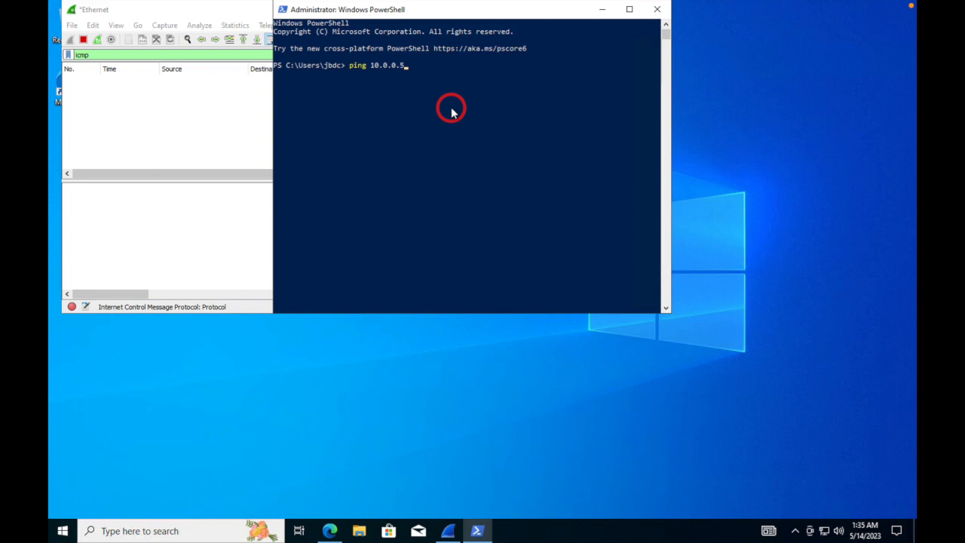
pyautogui.press('Return')
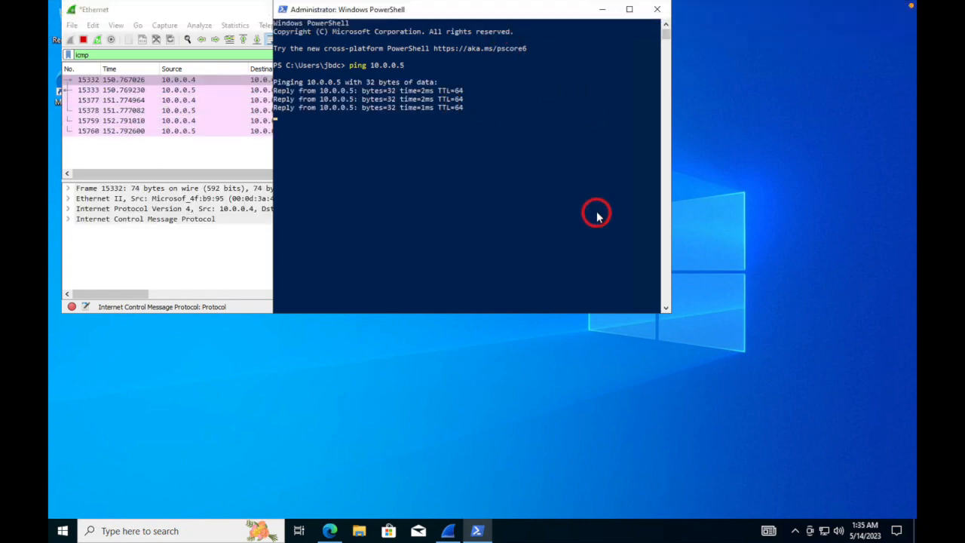
# Step: Arrange PowerShell beside Wireshark, stretch Wireshark down to just above the taskbar, and inspect captured ping request and reply packets
pyautogui.moveTo(554, 23); pyautogui.dragTo(785, 86)
pyautogui.moveTo(303, 12); pyautogui.dragTo(289, 10)
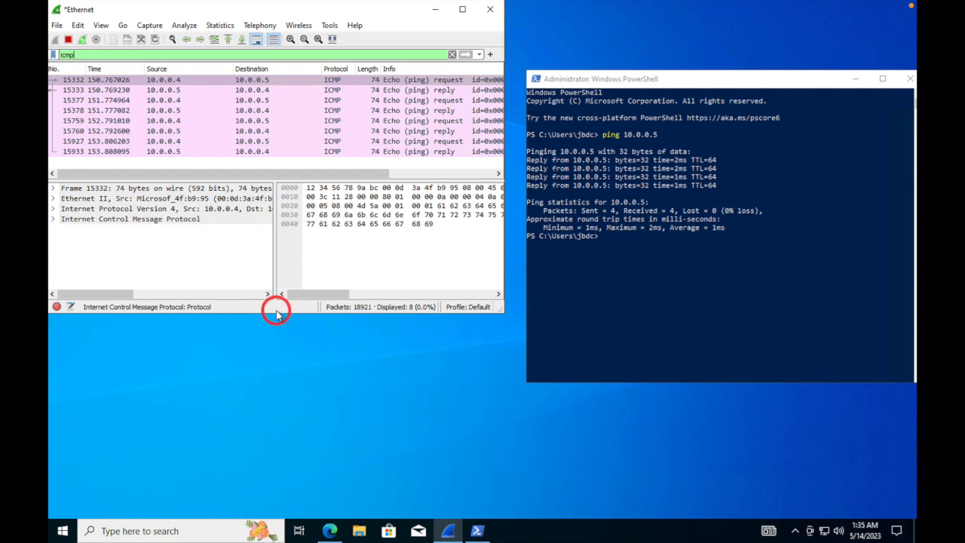
pyautogui.moveTo(274, 313); pyautogui.dragTo(263, 500)
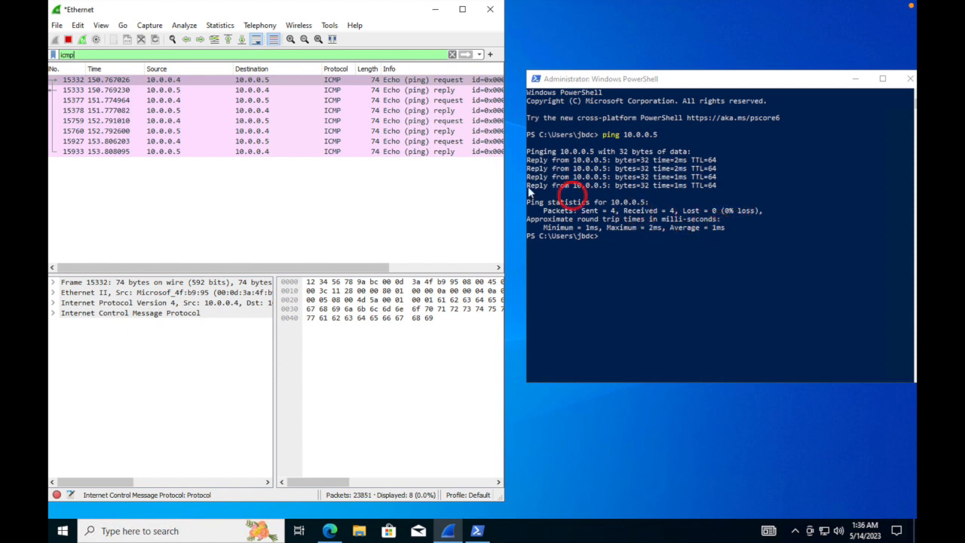
pyautogui.click(113, 100)
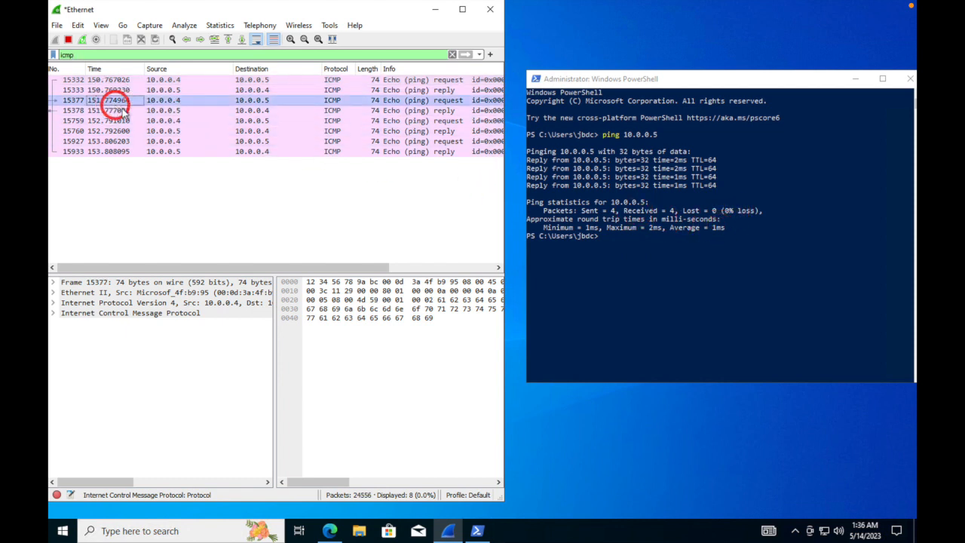
pyautogui.click(120, 131)
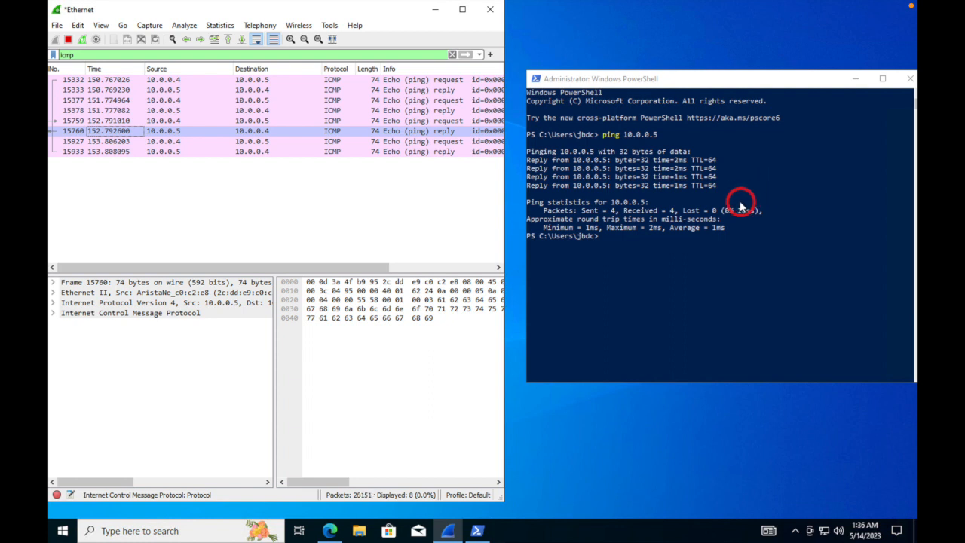
pyautogui.click(723, 78)
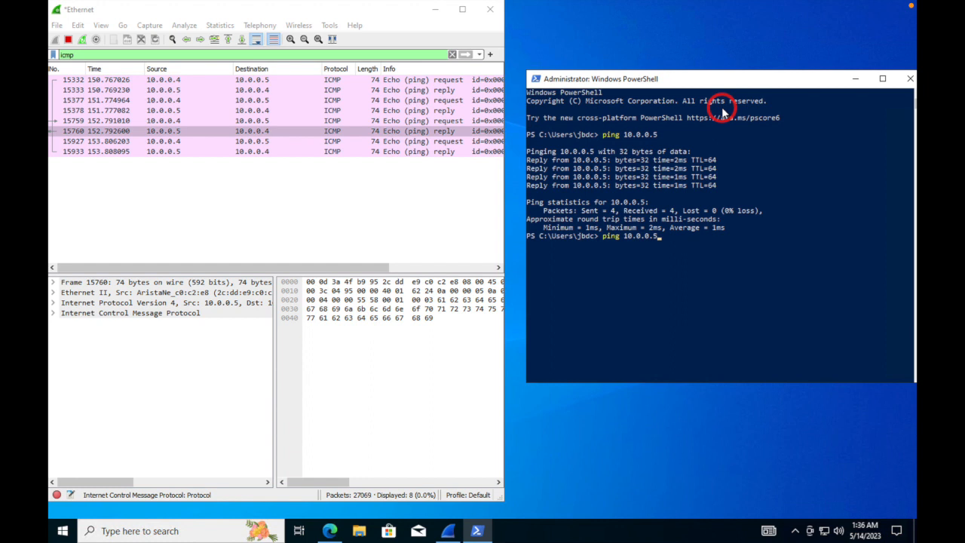
pyautogui.press('BackSpace')
pyautogui.press('BackSpace')
pyautogui.press('BackSpace')
pyautogui.press('BackSpace')
pyautogui.press('BackSpace')
pyautogui.press('BackSpace')
pyautogui.press('BackSpace')
pyautogui.press('BackSpace')
pyautogui.write('www.google.com')
pyautogui.write('-4')
pyautogui.press('Return')
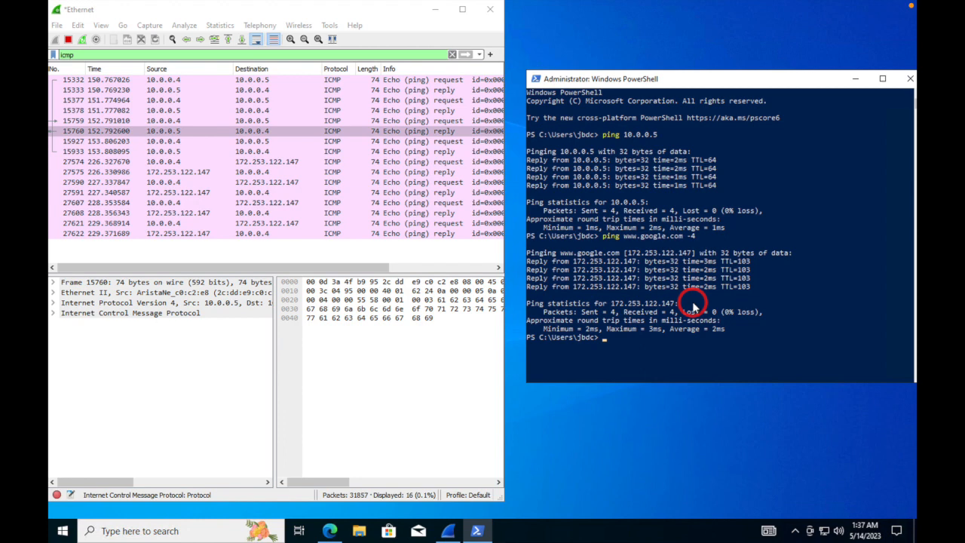
# Step: Start a continuous ping to VM2 by recalling the earlier command and running ping 10.0.0.5 -t
pyautogui.press('Up')
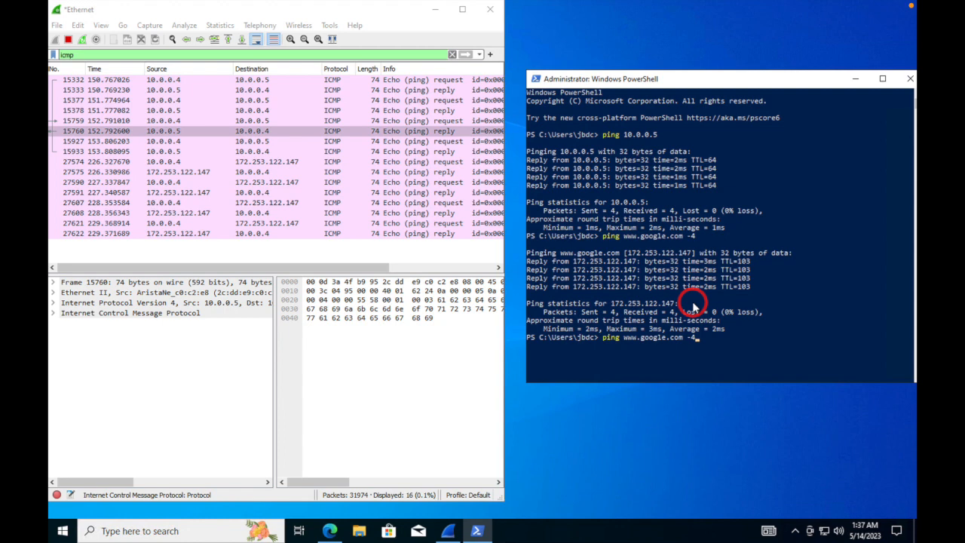
pyautogui.press('Up')
pyautogui.write('-t')
pyautogui.press('Return')
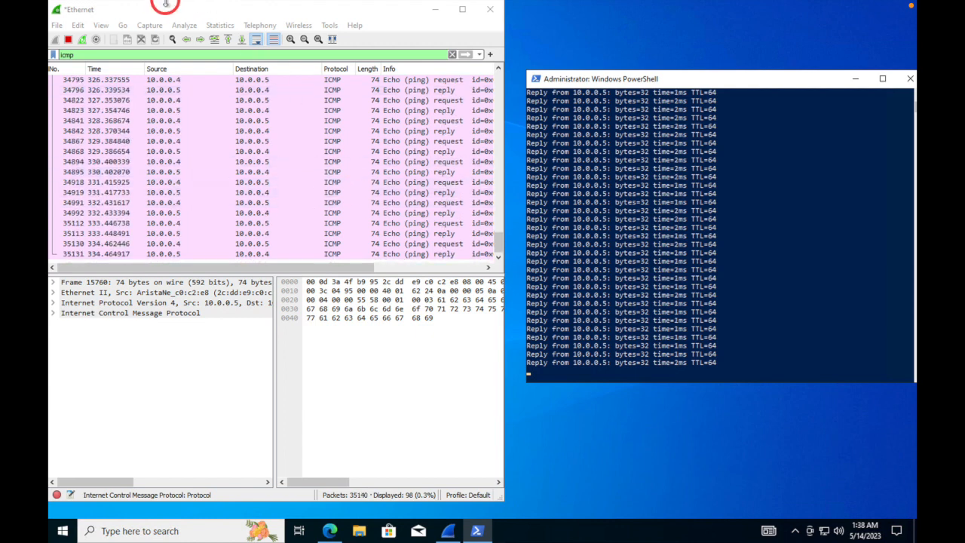
# Step: Take VM1 out of full screen, move its window aside, and switch to the Azure portal in Chrome
pyautogui.moveTo(150, 13)
pyautogui.click(81, 22)
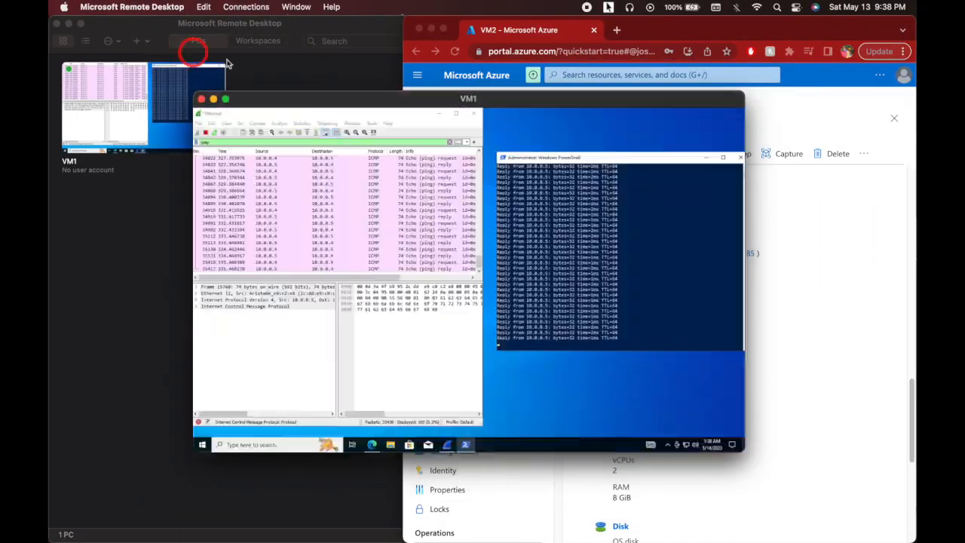
pyautogui.moveTo(517, 95); pyautogui.dragTo(367, 80)
pyautogui.click(719, 30)
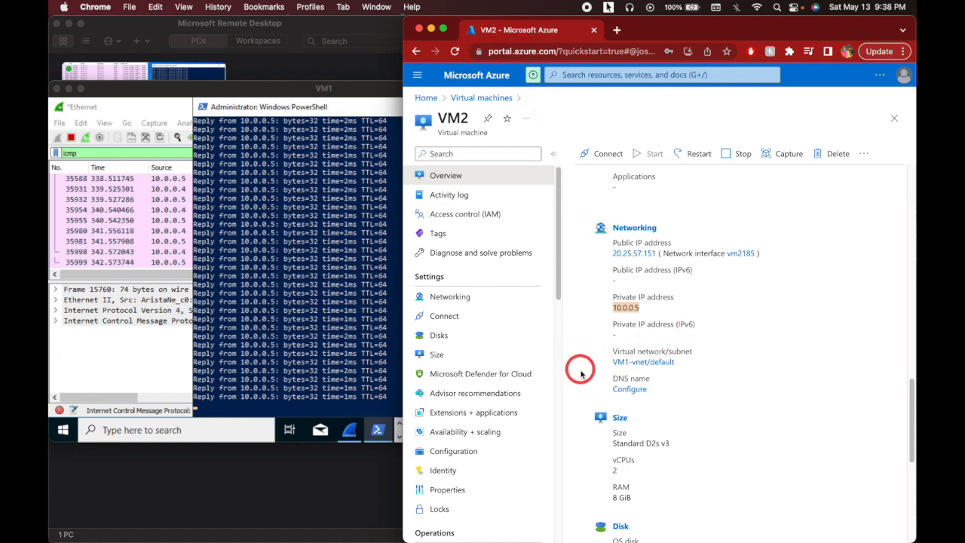
# Step: Search the Azure portal for "network sec", go to Network security groups, and open VM2-nsg
pyautogui.scroll(-1, 581, 361)
pyautogui.scroll(-1, 558, 343)
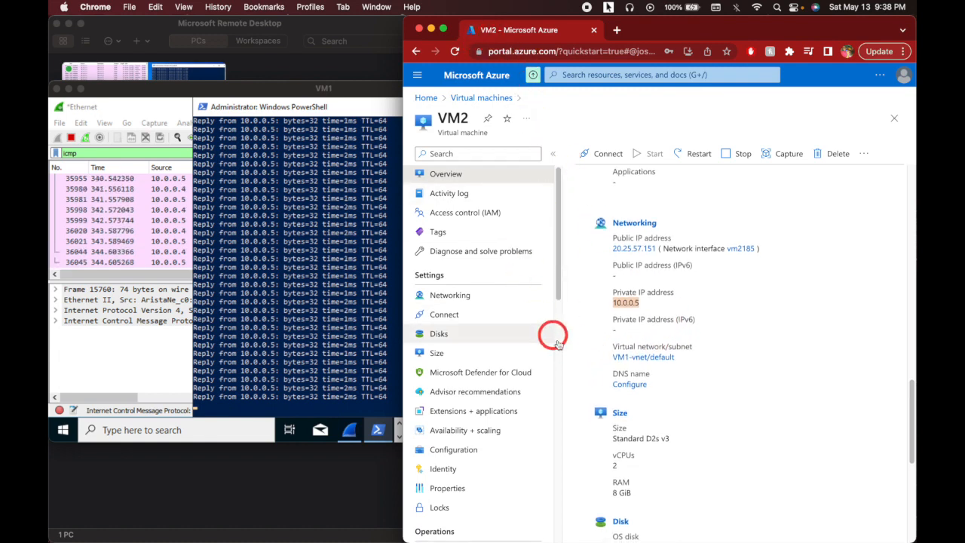
pyautogui.click(427, 98)
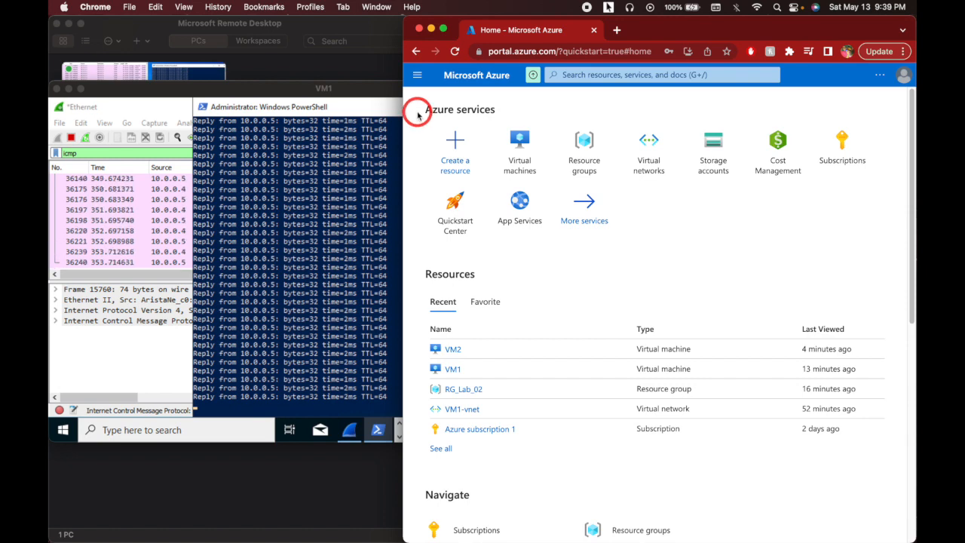
pyautogui.click(581, 78)
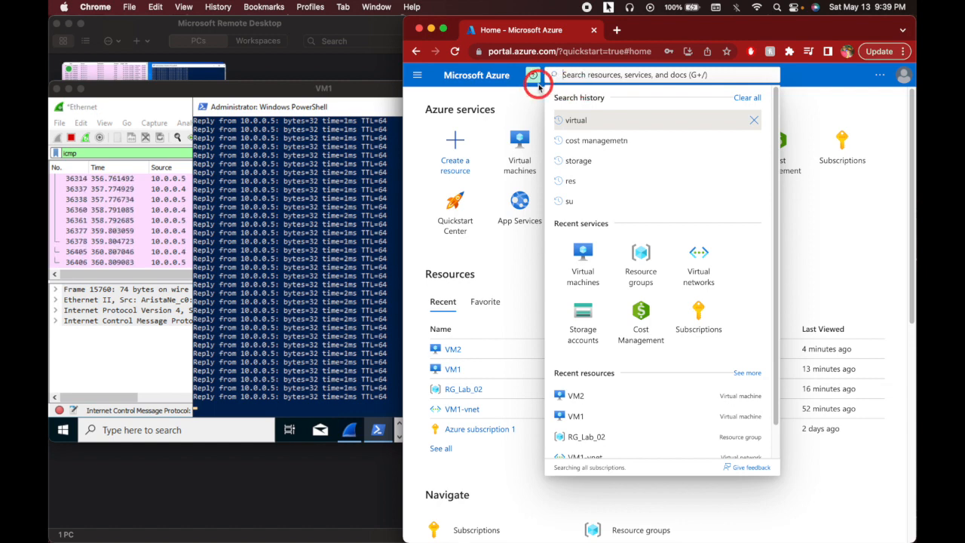
pyautogui.write('net')
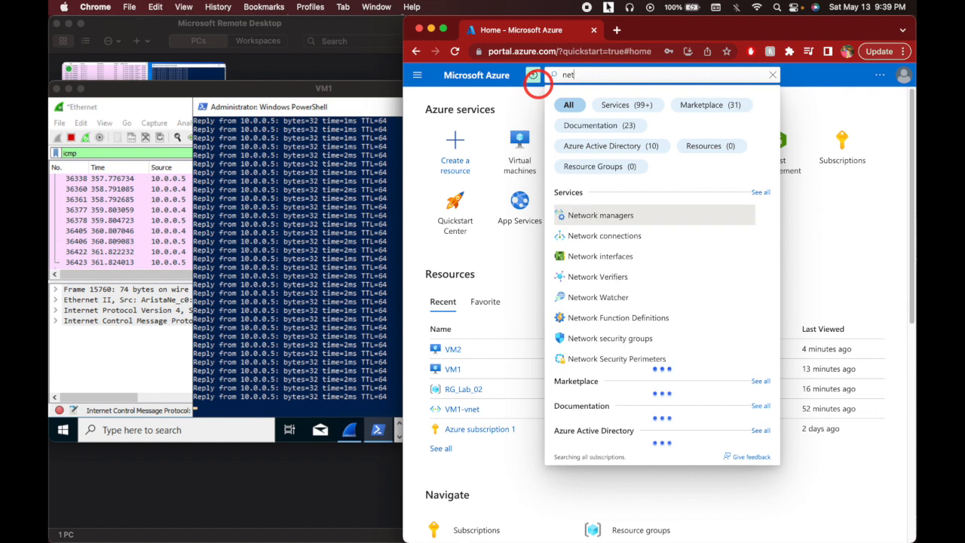
pyautogui.write('work')
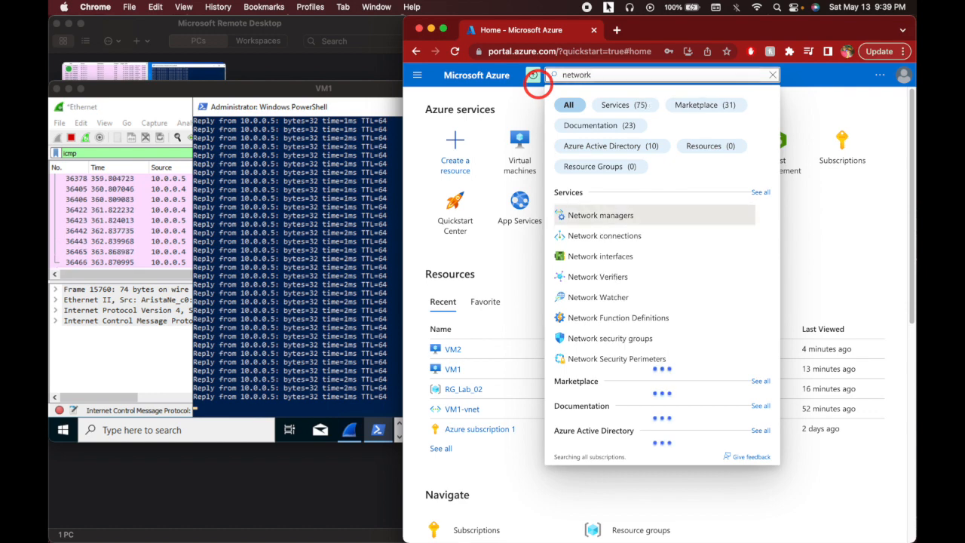
pyautogui.write(' sec')
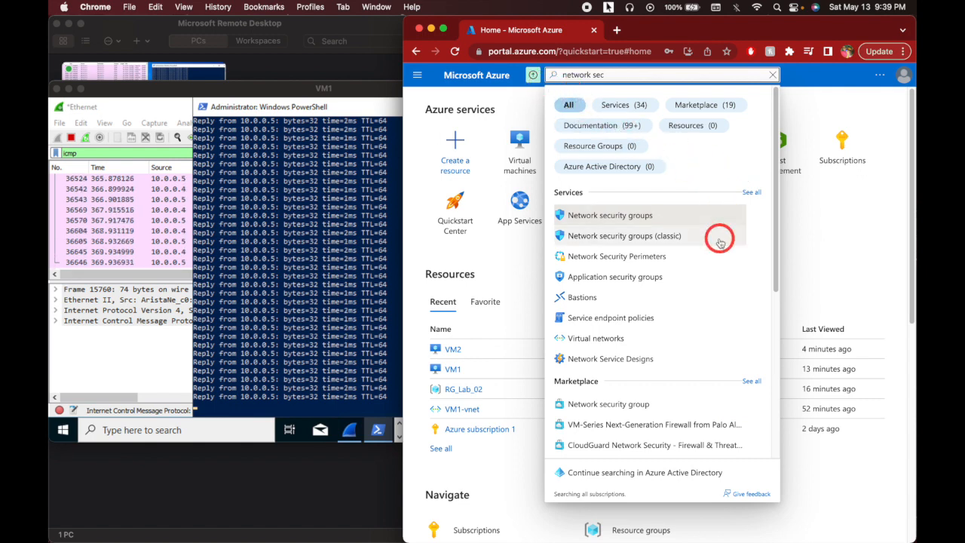
pyautogui.click(631, 217)
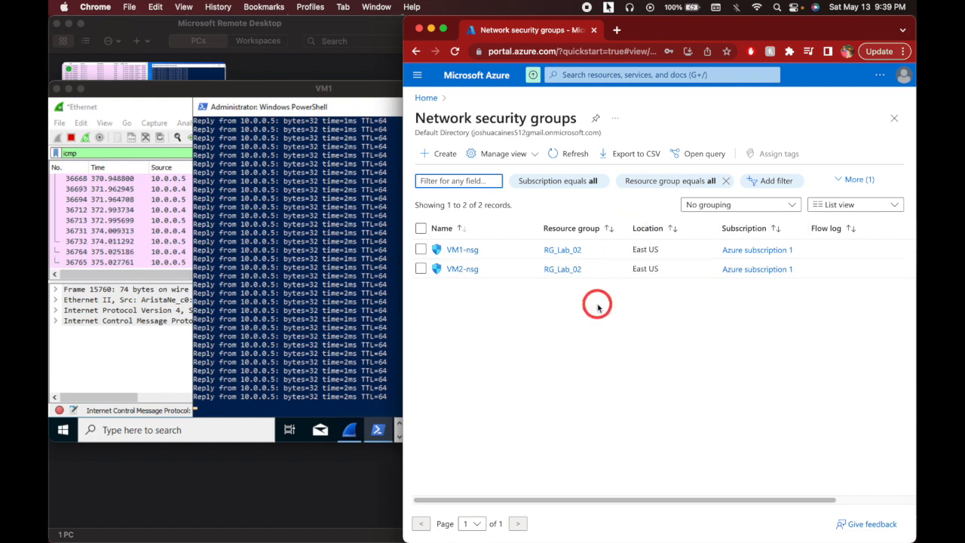
pyautogui.click(458, 271)
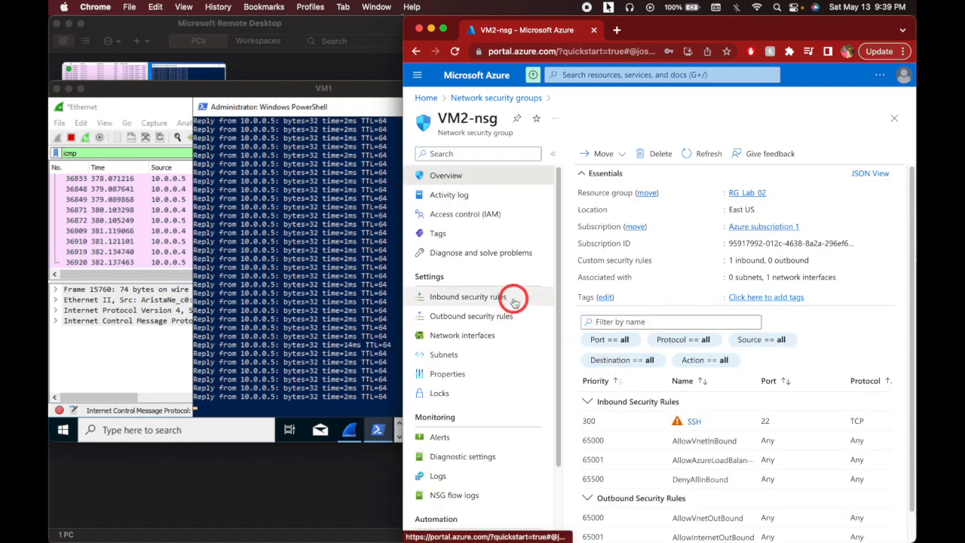
# Step: Open VM2-nsg's inbound security rules, start a new rule, and set its protocol to ICMP
pyautogui.click(484, 299)
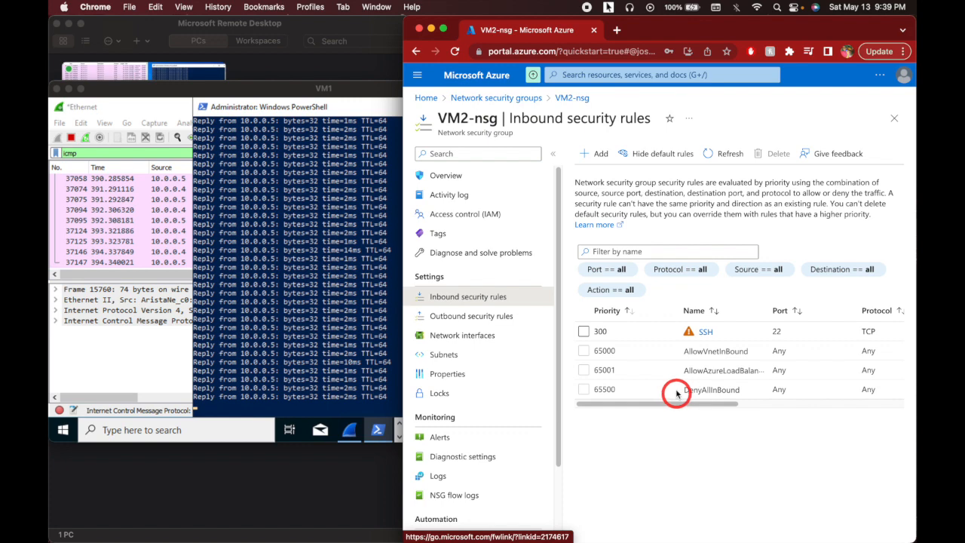
pyautogui.click(594, 162)
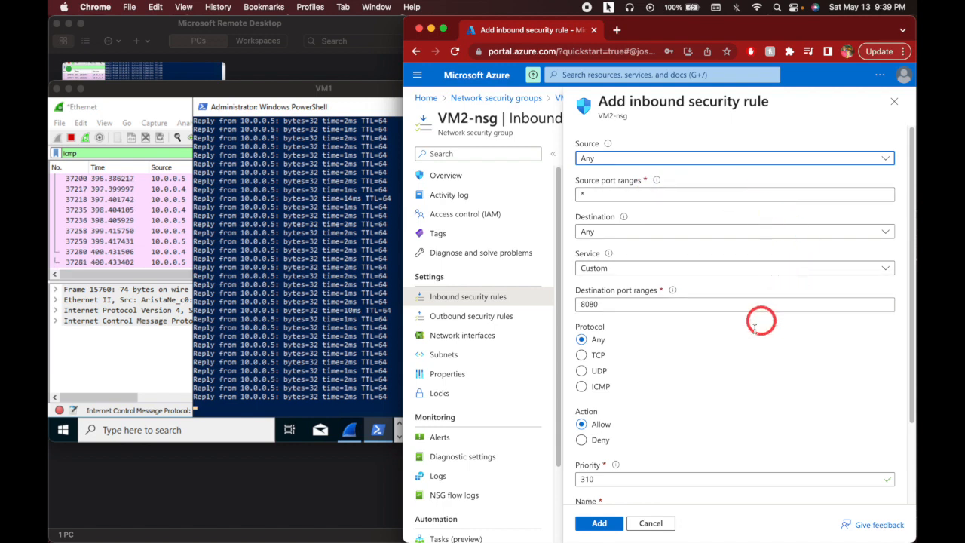
pyautogui.scroll(-2, 699, 360)
pyautogui.scroll(-1, 699, 360)
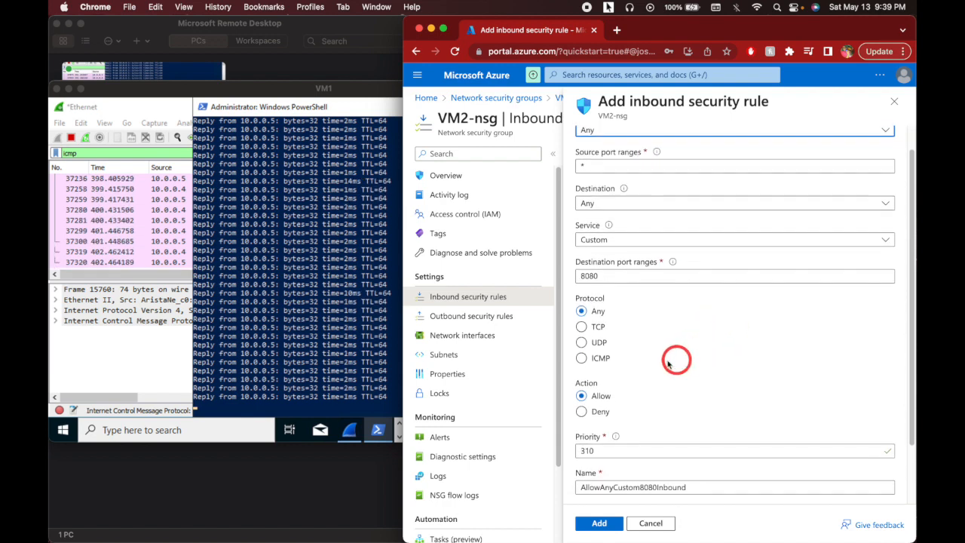
pyautogui.click(581, 358)
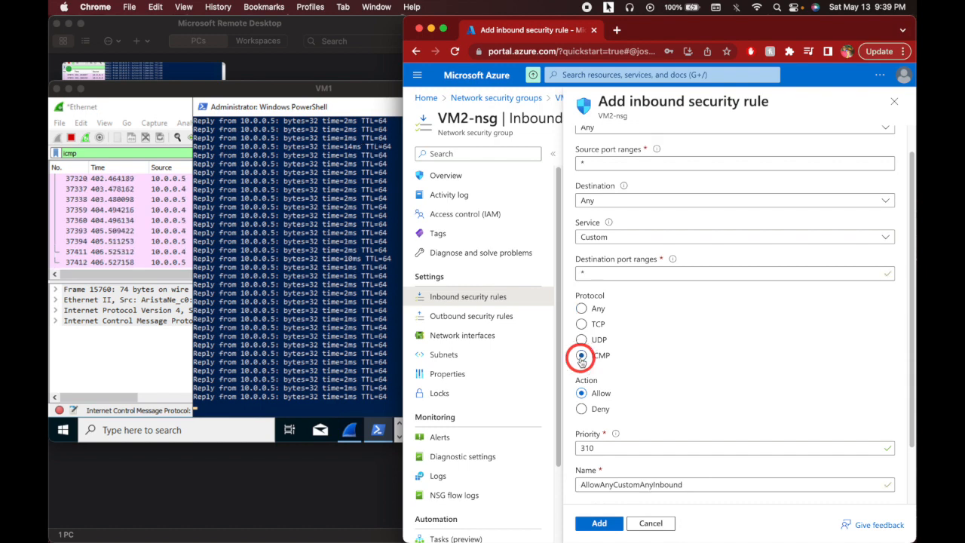
pyautogui.click(587, 310)
pyautogui.click(581, 355)
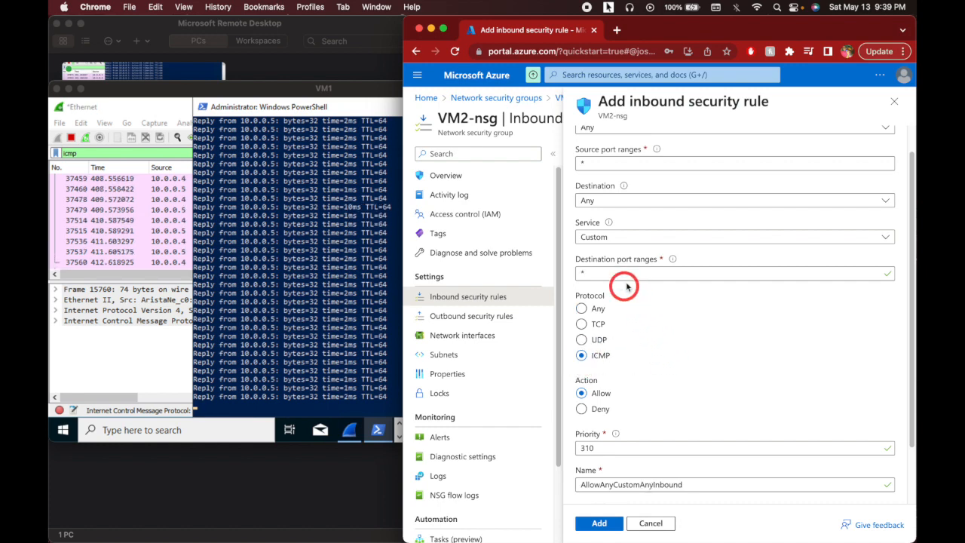
# Step: Set the new inbound rule's action to Deny and add it to VM2-nsg with priority 310
pyautogui.scroll(-2, 642, 357)
pyautogui.scroll(-1, 643, 361)
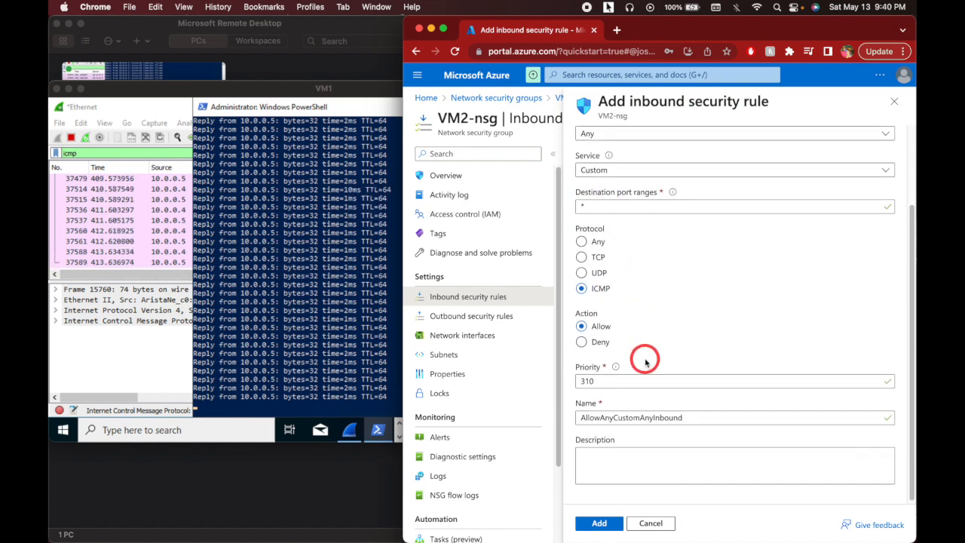
pyautogui.click(586, 346)
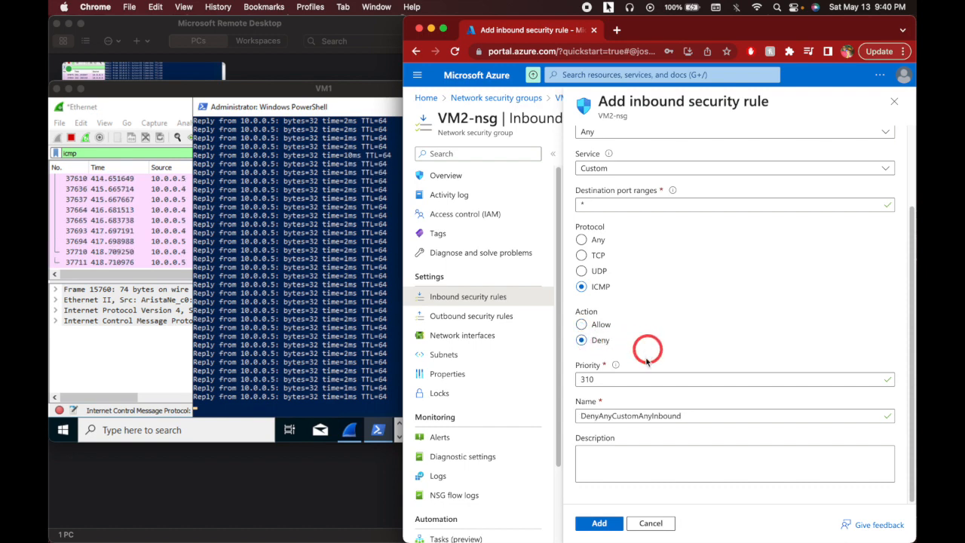
pyautogui.click(601, 523)
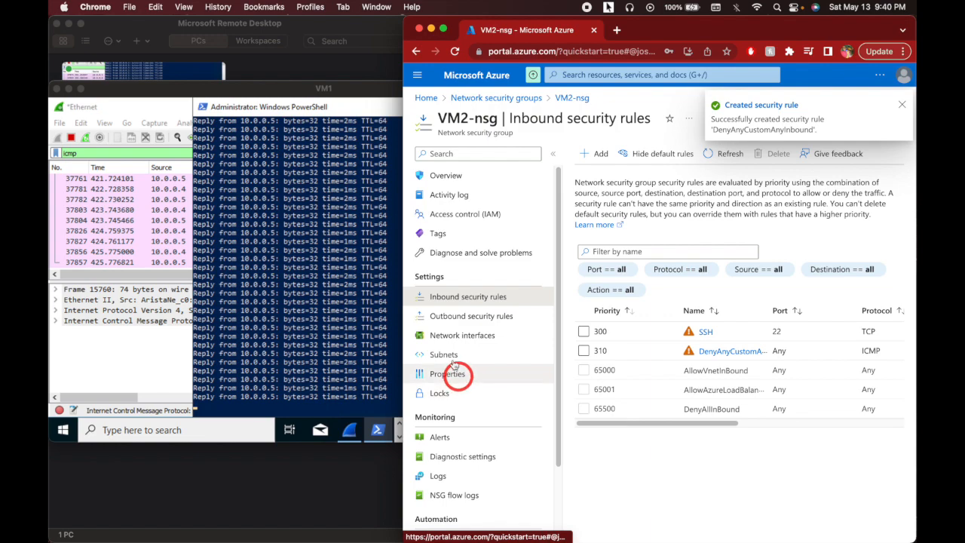
# Step: Switch to VM1, enlarge its window, and arrange Wireshark and PowerShell side by side
pyautogui.click(334, 87)
pyautogui.doubleClick(341, 89)
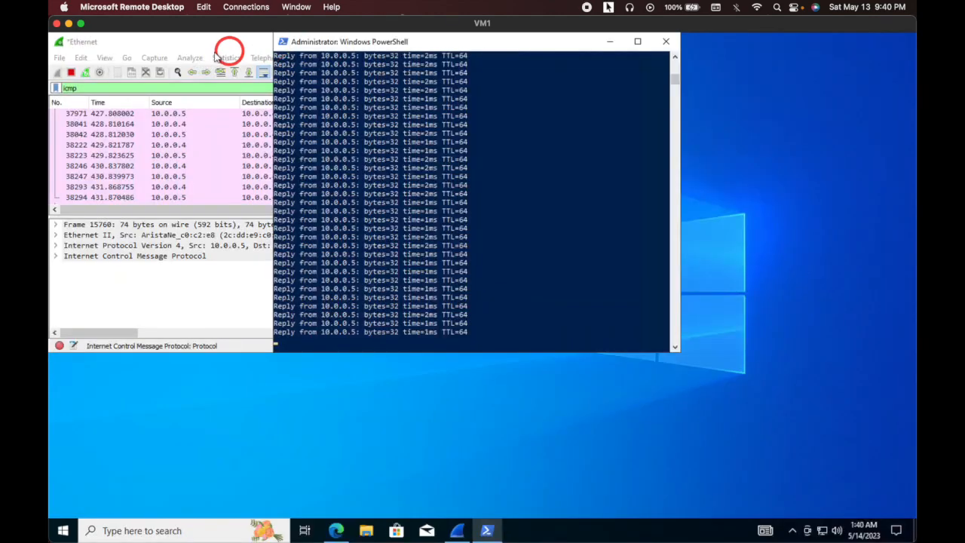
pyautogui.moveTo(450, 47); pyautogui.dragTo(677, 68)
pyautogui.moveTo(367, 47); pyautogui.dragTo(387, 48)
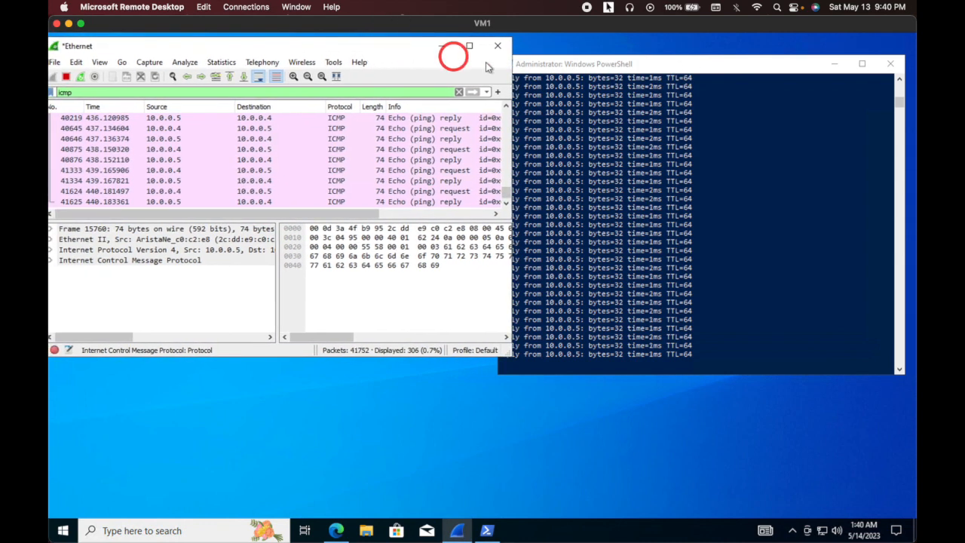
pyautogui.moveTo(713, 65); pyautogui.dragTo(741, 74)
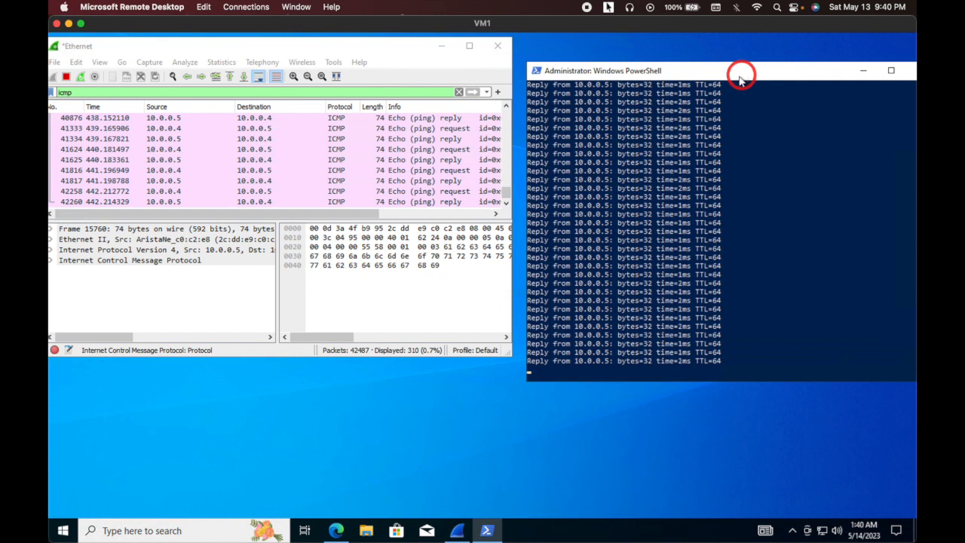
# Step: Examine the ICMP requests and replies in Wireshark from around the time the deny rule was added
pyautogui.click(506, 203)
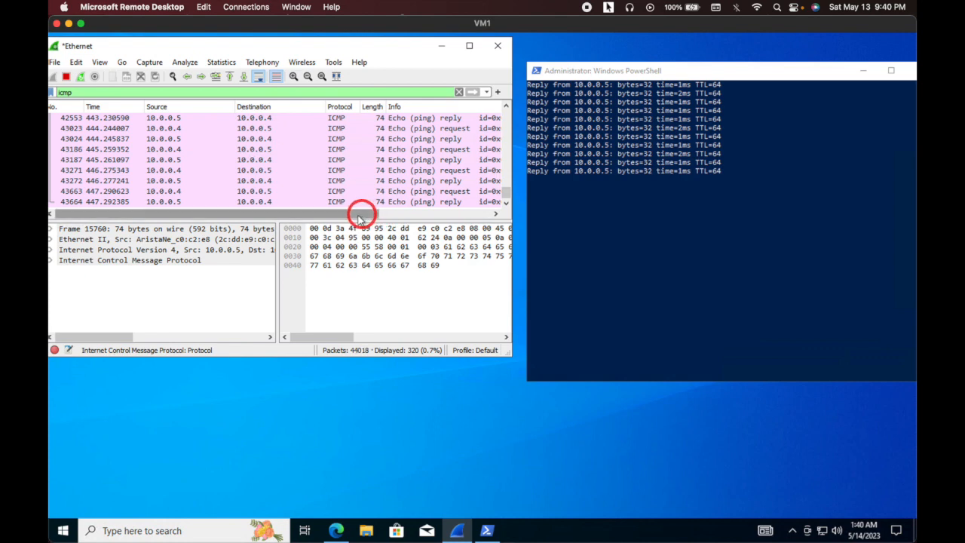
pyautogui.moveTo(340, 218); pyautogui.dragTo(295, 167)
pyautogui.scroll(10, 294, 168)
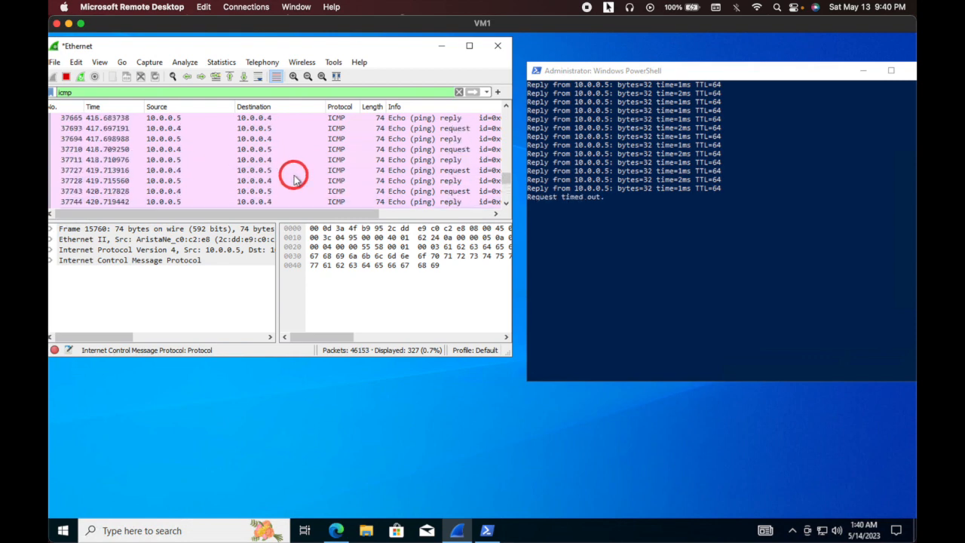
pyautogui.scroll(-10, 296, 179)
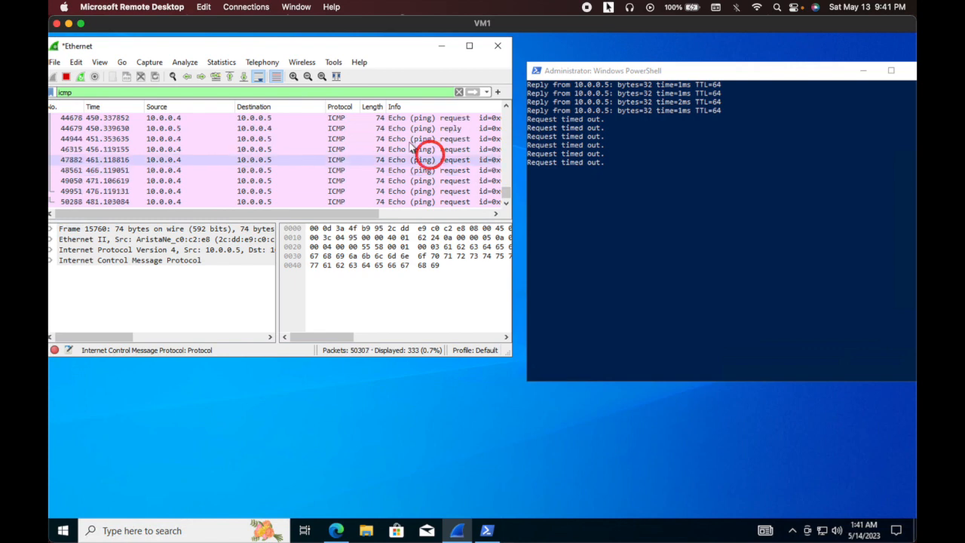
# Step: Take VM1 out of full screen, move its window beside Chrome, and switch to the Azure portal
pyautogui.click(83, 24)
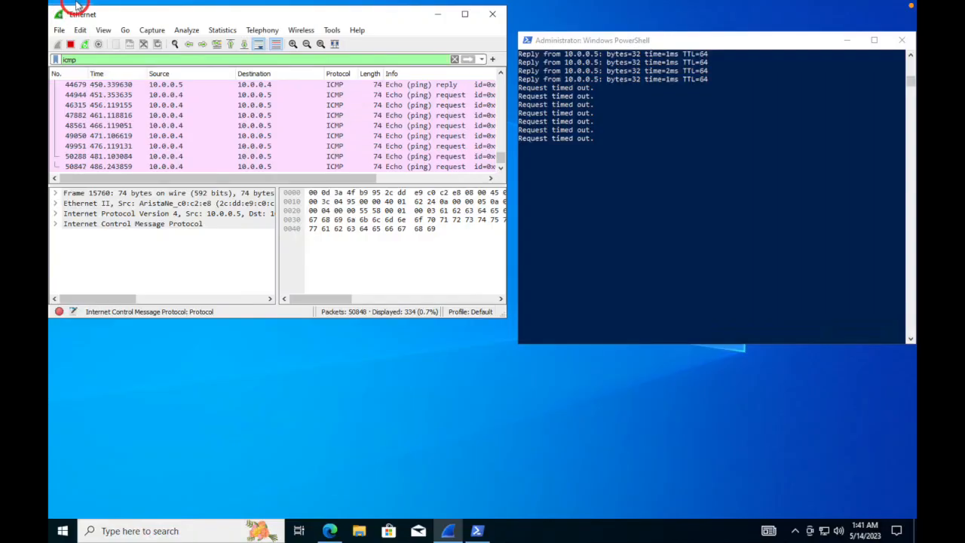
pyautogui.moveTo(85, 6)
pyautogui.click(80, 24)
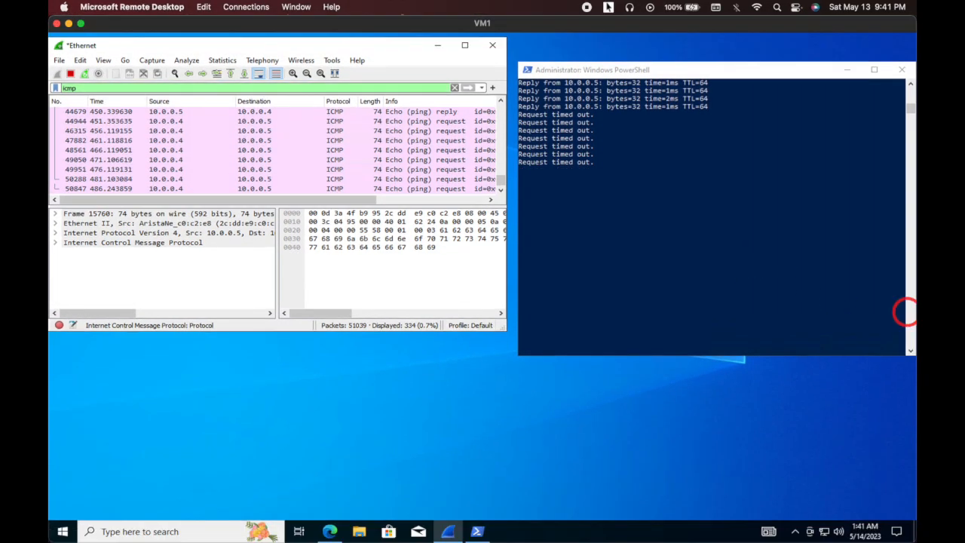
pyautogui.moveTo(798, 88); pyautogui.dragTo(395, 119)
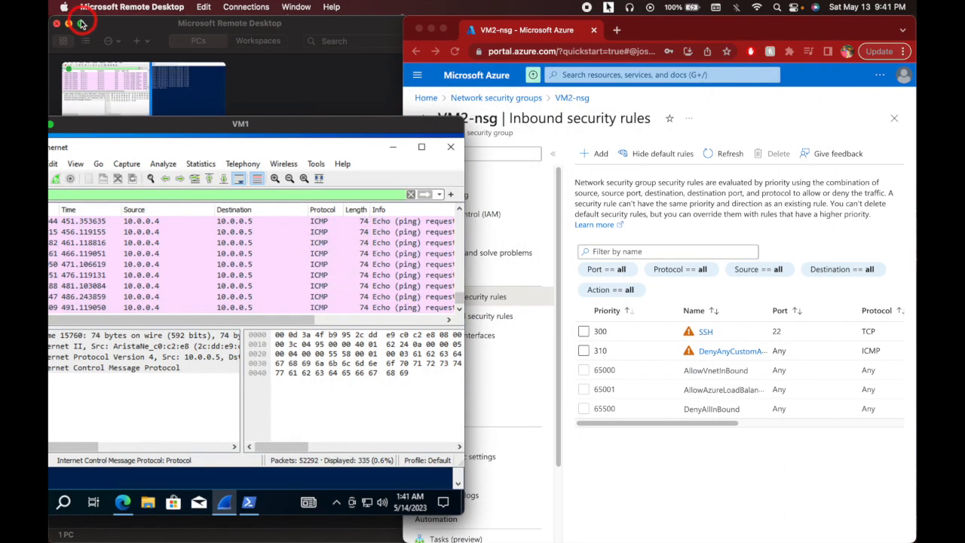
pyautogui.click(69, 26)
pyautogui.moveTo(254, 123); pyautogui.dragTo(297, 41)
pyautogui.click(815, 210)
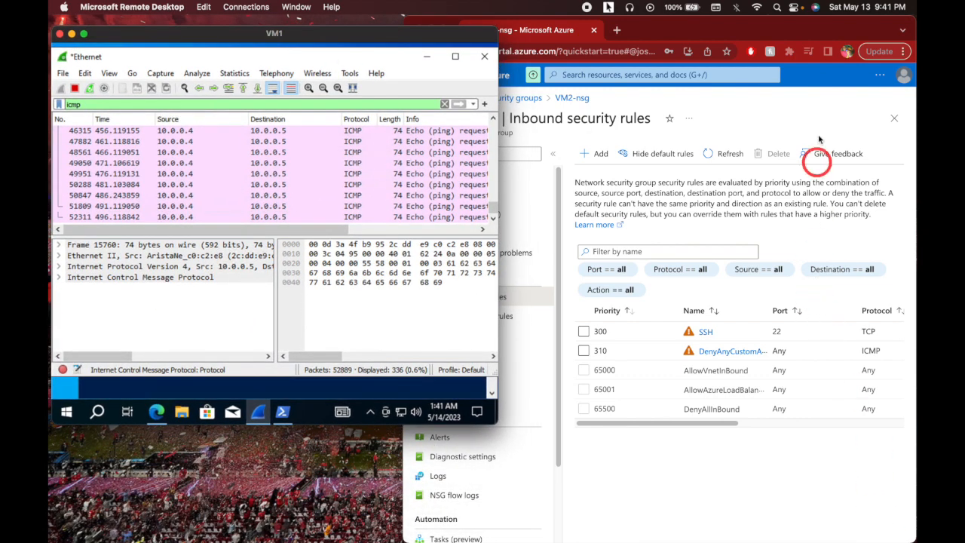
pyautogui.click(763, 38)
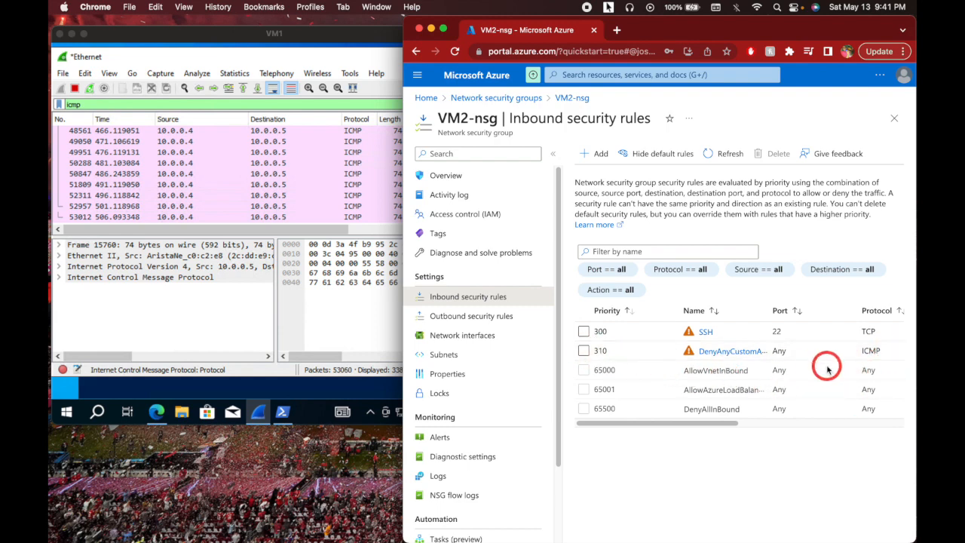
# Step: Check the action of the priority 310 ICMP rule and delete that rule from VM2-nsg
pyautogui.click(876, 354)
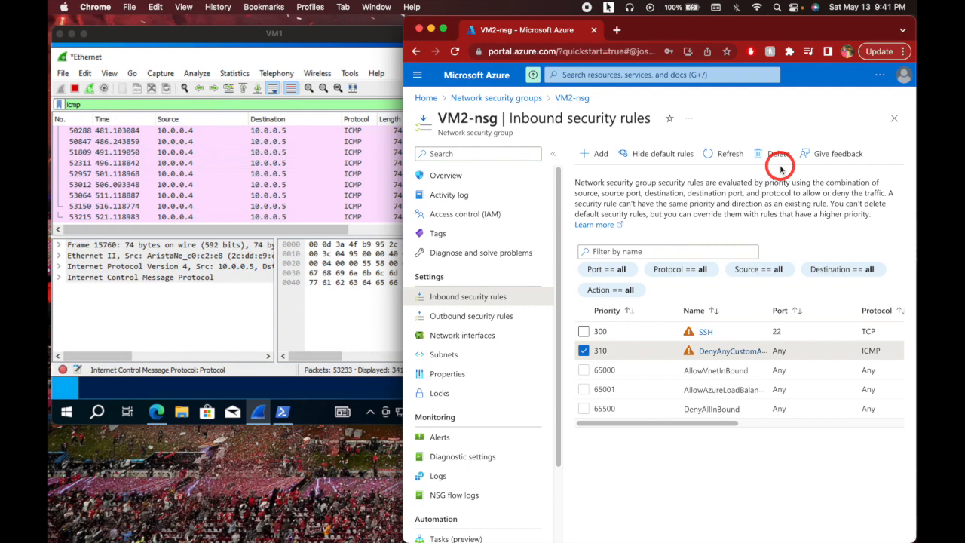
pyautogui.moveTo(717, 428); pyautogui.dragTo(916, 424)
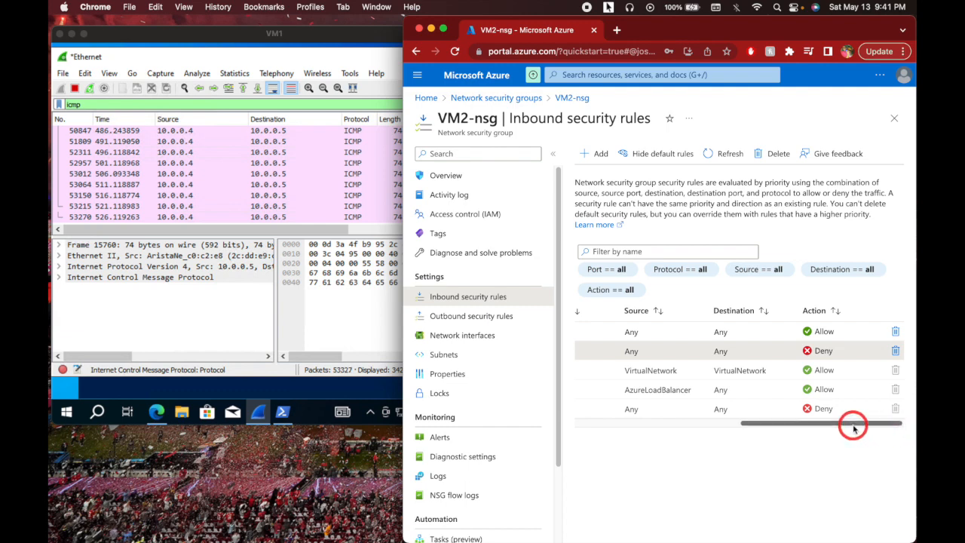
pyautogui.moveTo(855, 423); pyautogui.dragTo(633, 420)
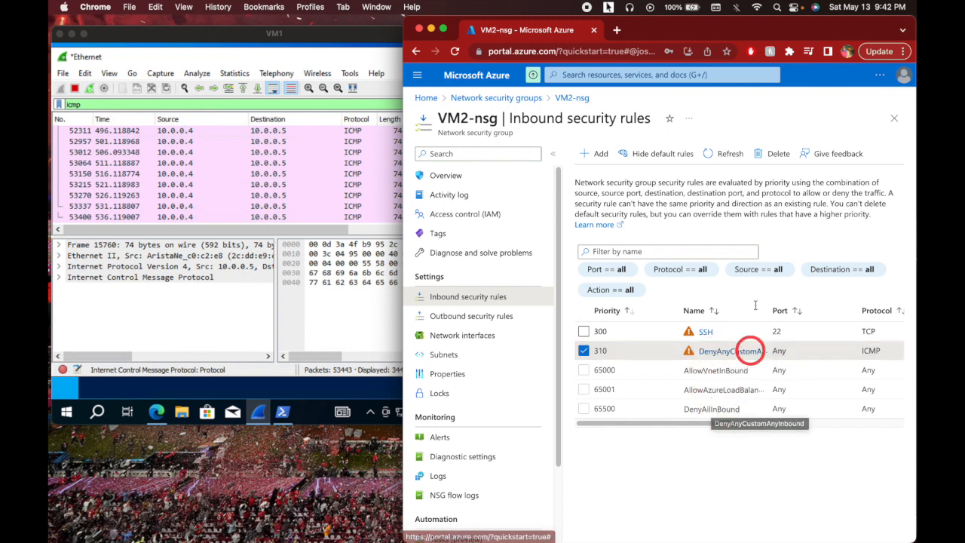
pyautogui.click(781, 154)
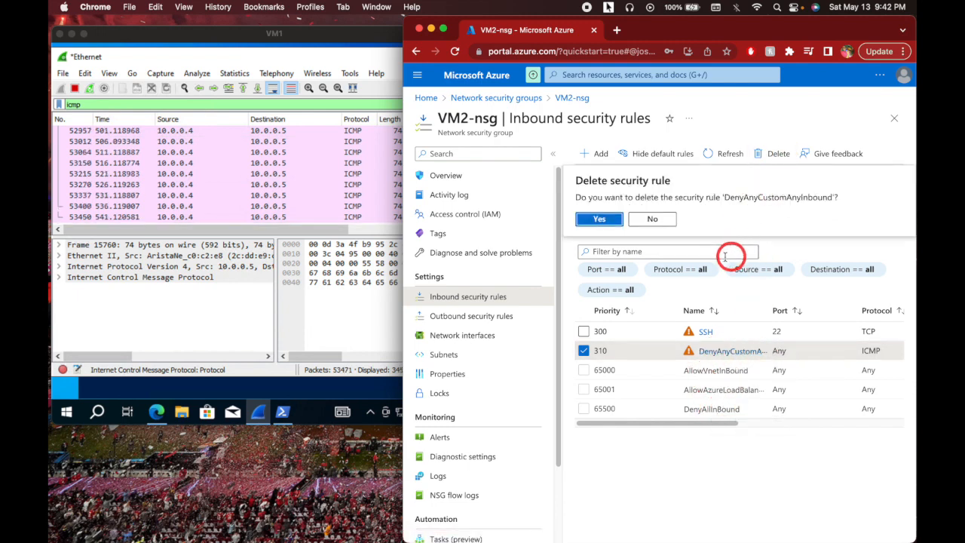
pyautogui.click(598, 220)
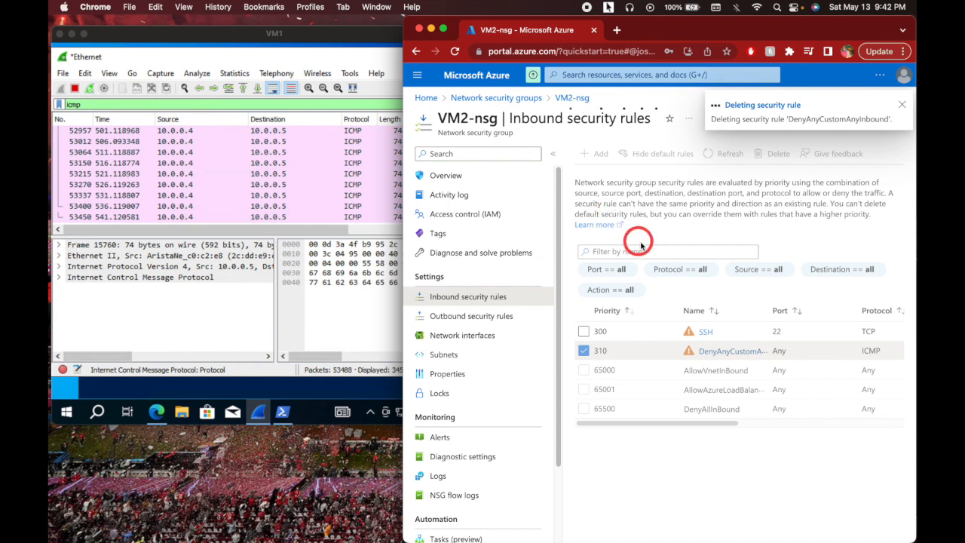
pyautogui.moveTo(822, 537)
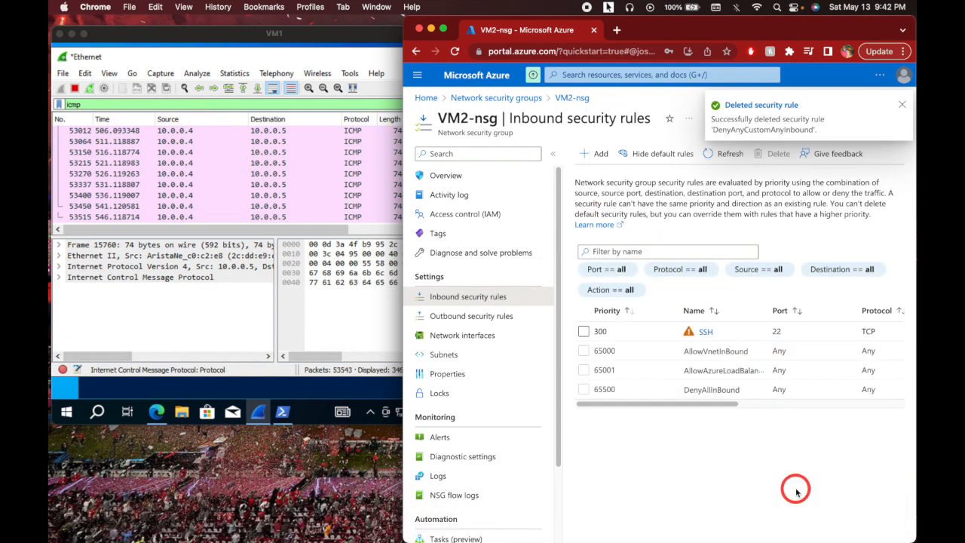
# Step: Return to VM1, enlarge its window, bring PowerShell forward beside Wireshark, and stop the continuous ping
pyautogui.click(324, 35)
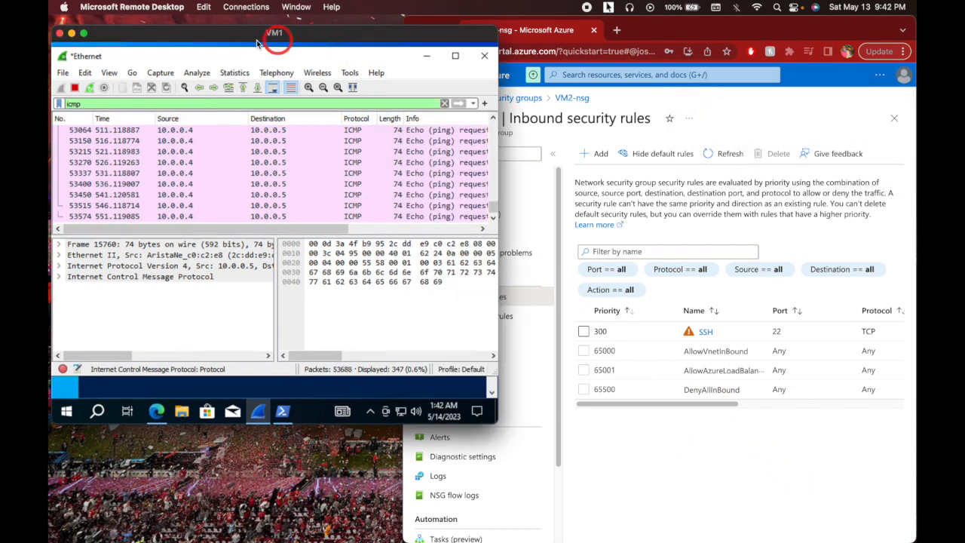
pyautogui.moveTo(496, 423); pyautogui.dragTo(692, 498)
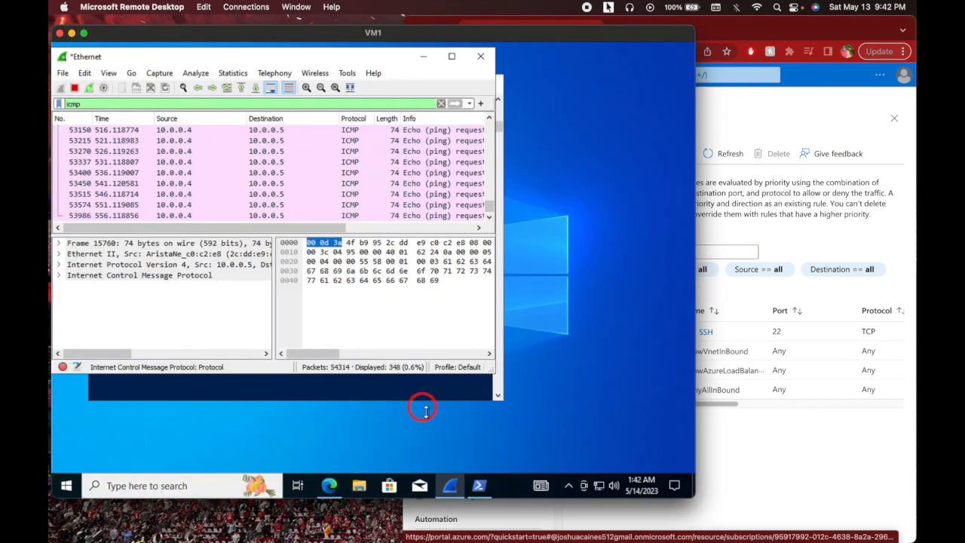
pyautogui.click(416, 391)
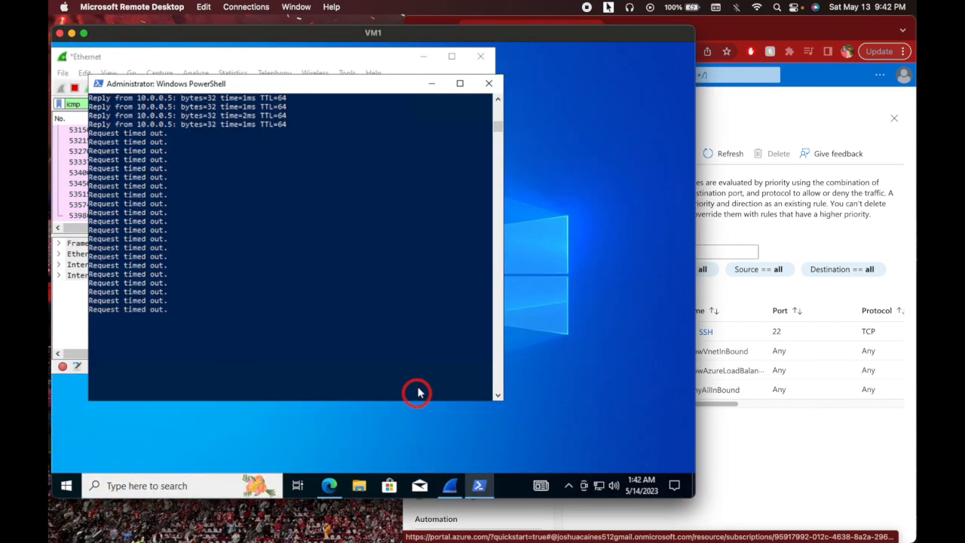
pyautogui.moveTo(382, 83); pyautogui.dragTo(576, 124)
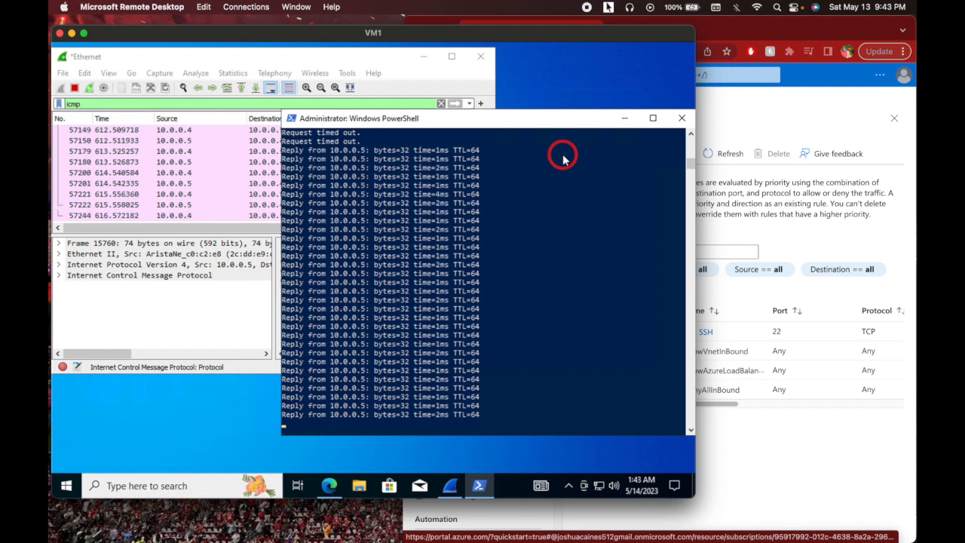
pyautogui.hotkey('ctrl', 'c')
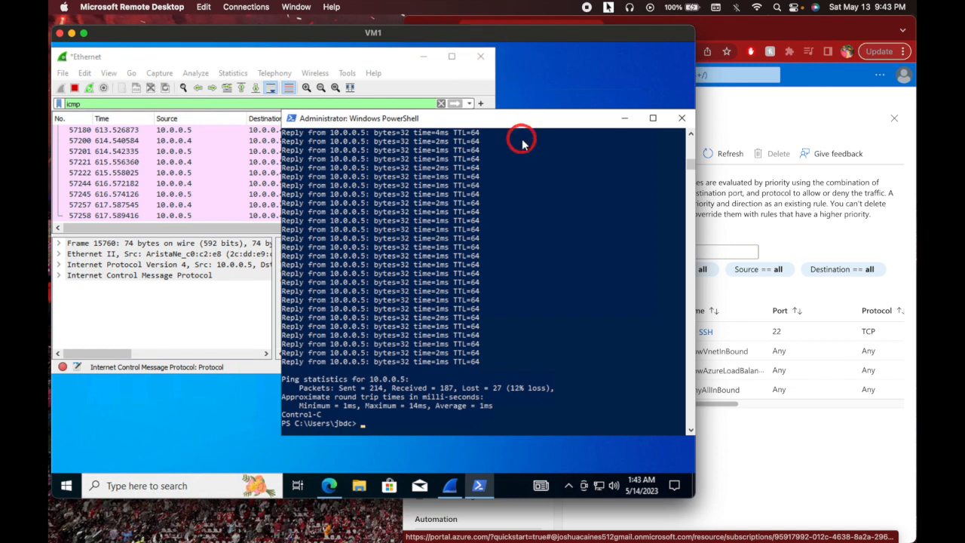
# Step: Search the web for "azure network security groups microsoft docs" in a new Chrome tab
pyautogui.click(750, 28)
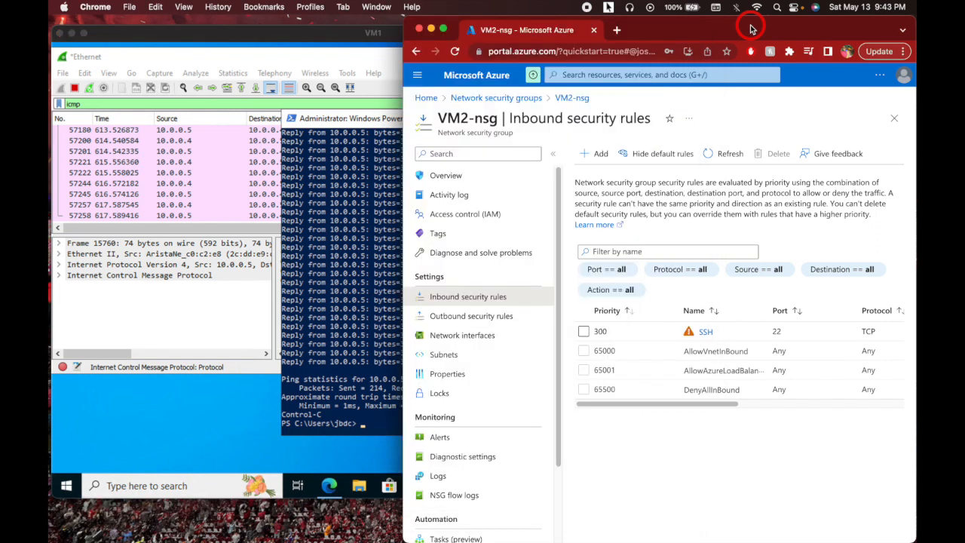
pyautogui.click(621, 30)
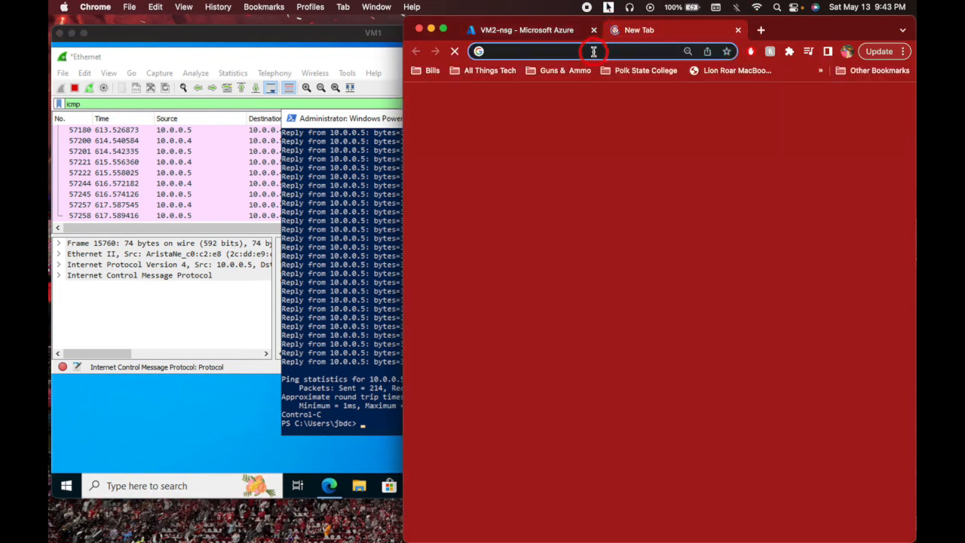
pyautogui.click(594, 51)
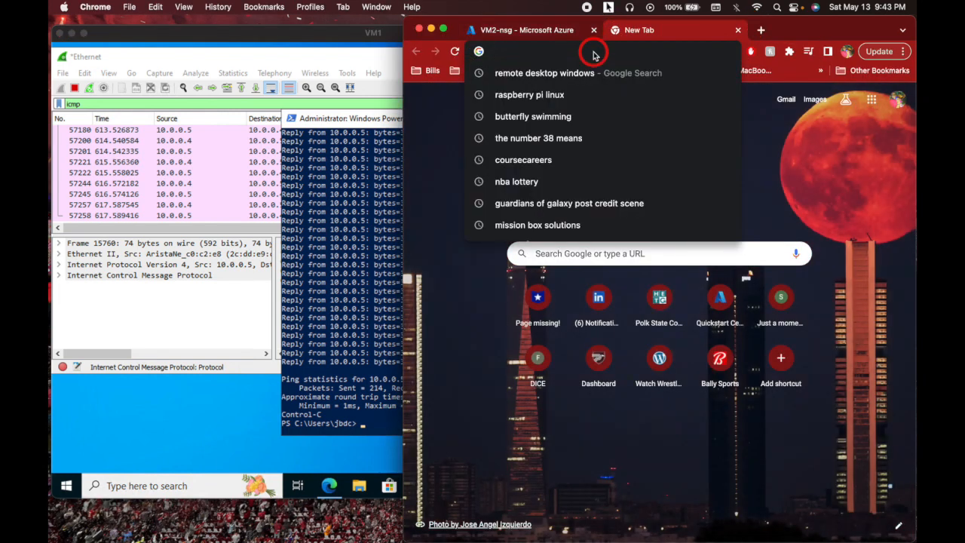
pyautogui.write('azure')
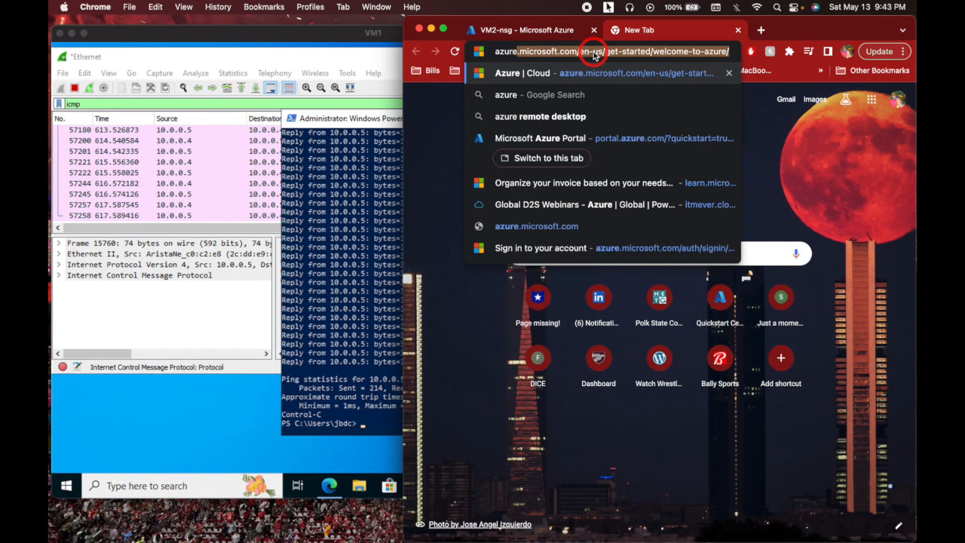
pyautogui.write(' networ')
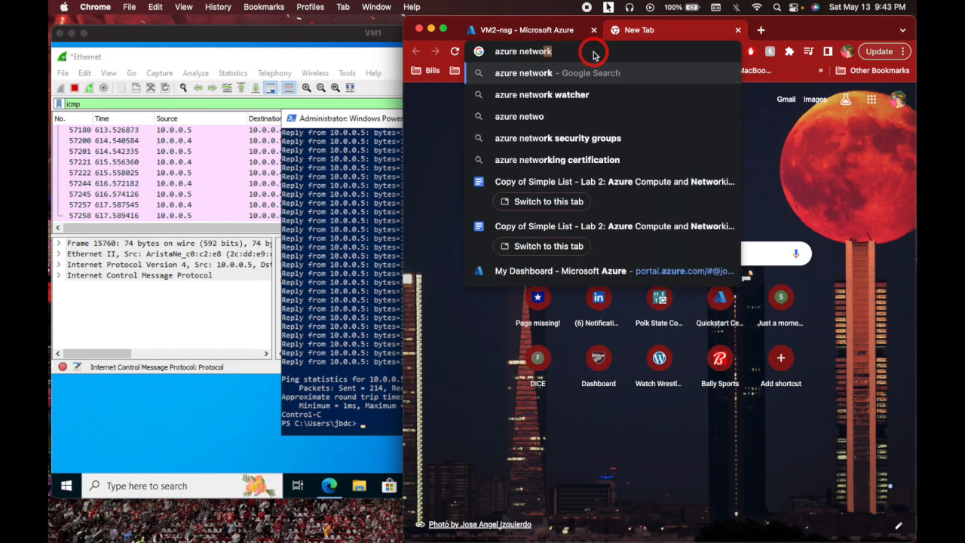
pyautogui.write('k sec')
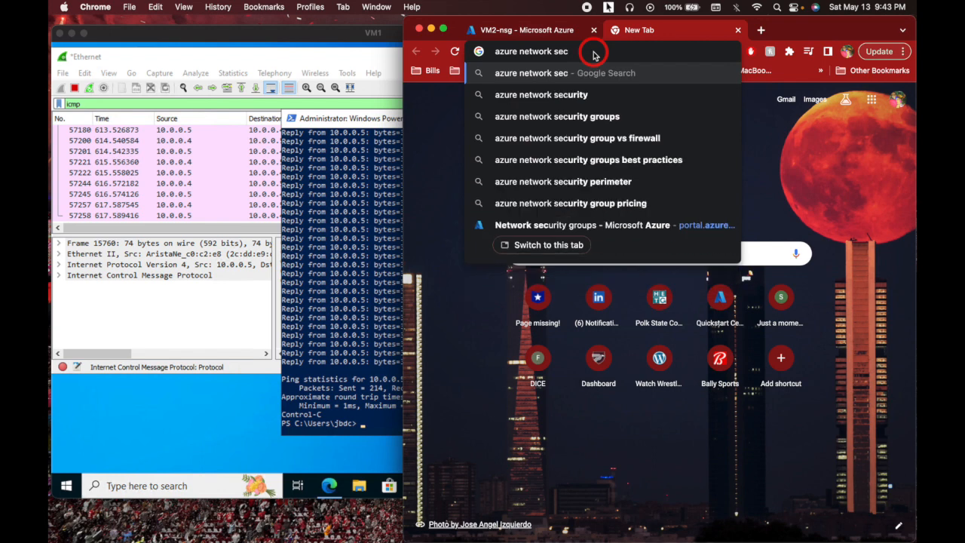
pyautogui.press('Down')
pyautogui.press('Down')
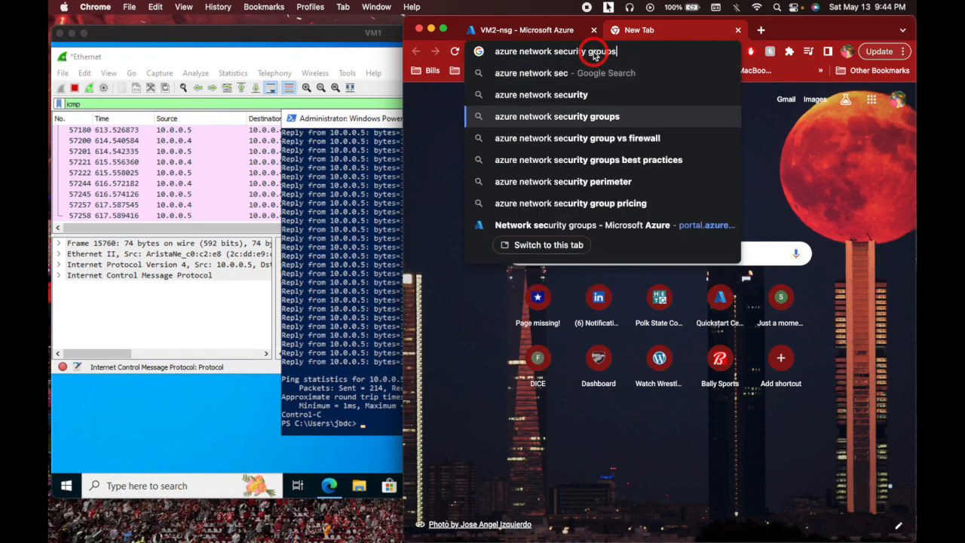
pyautogui.write('mi')
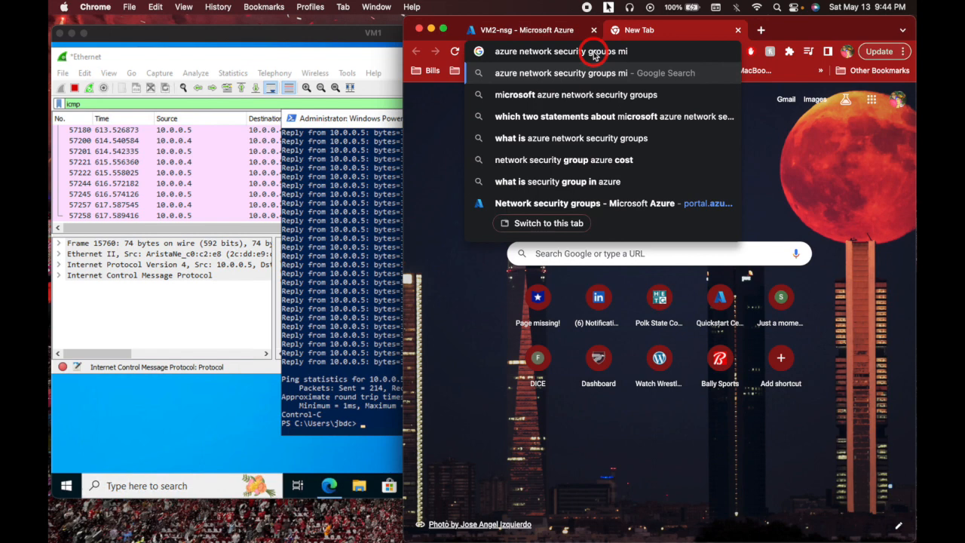
pyautogui.write('cr')
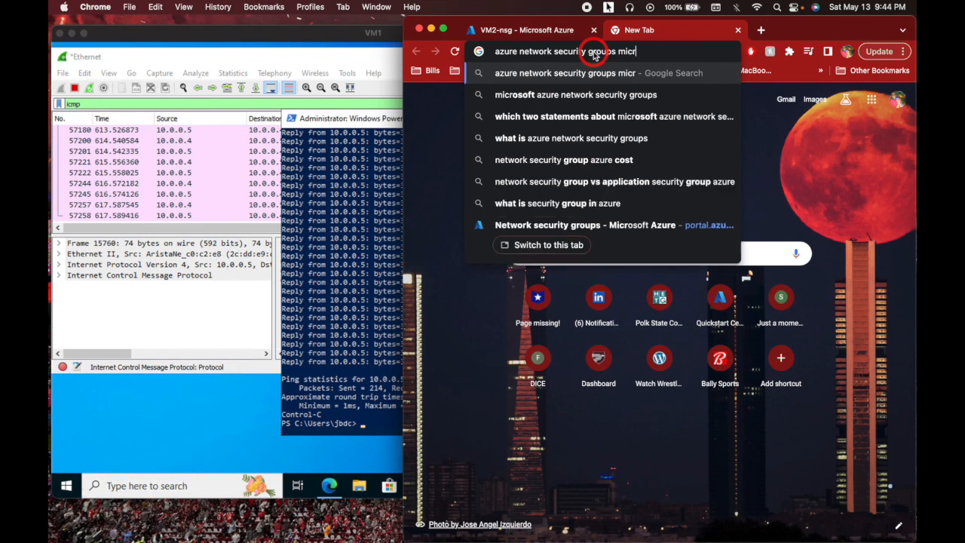
pyautogui.write('osoft docs')
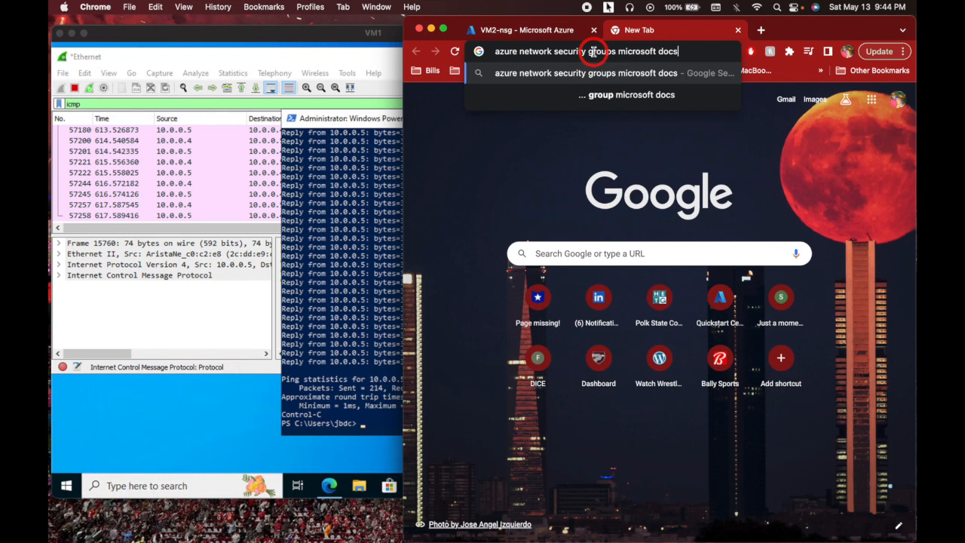
pyautogui.press('Return')
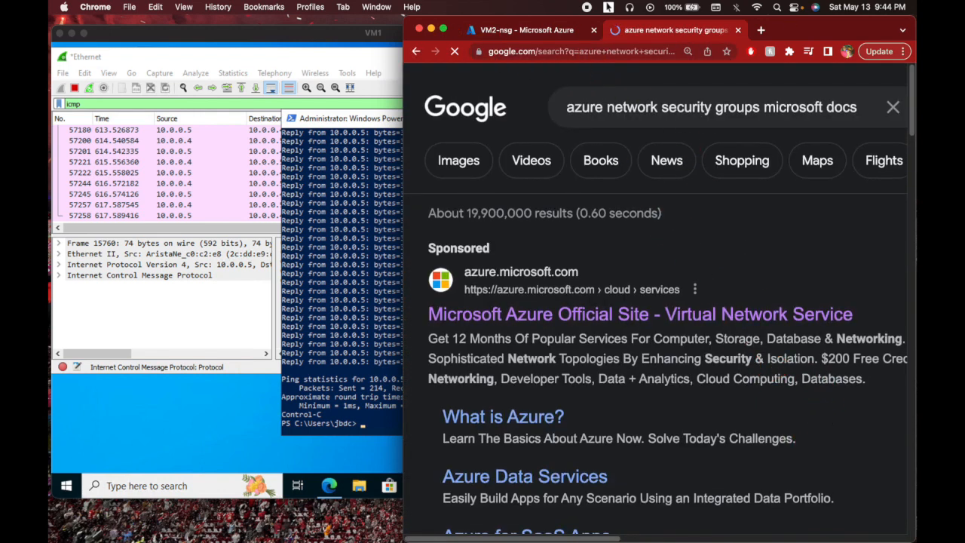
# Step: Reduce the search results page zoom to 100%
pyautogui.click(902, 51)
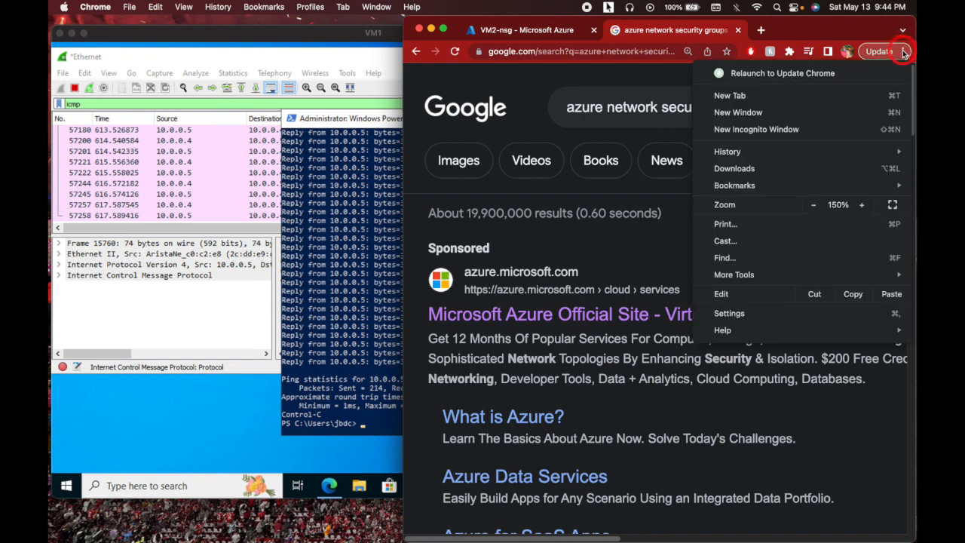
pyautogui.click(813, 207)
pyautogui.click(813, 206)
pyautogui.click(813, 206)
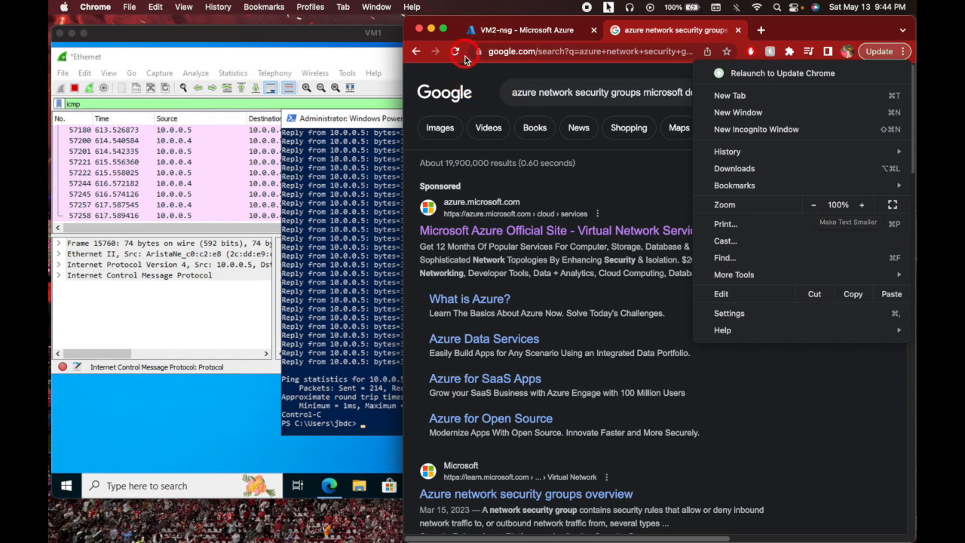
pyautogui.click(654, 194)
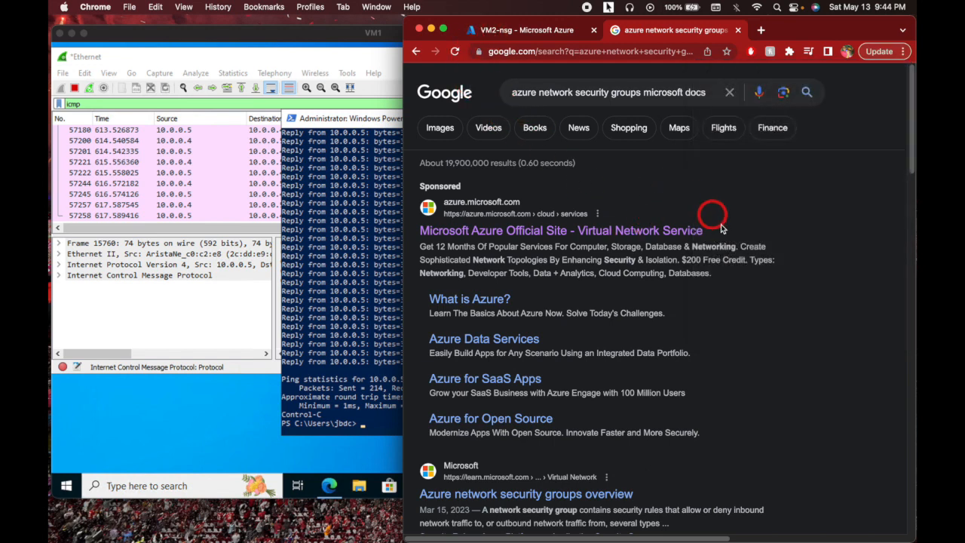
# Step: Look through the search results and open the Microsoft article "Create, change, or delete an Azure network security group"
pyautogui.scroll(-1, 744, 320)
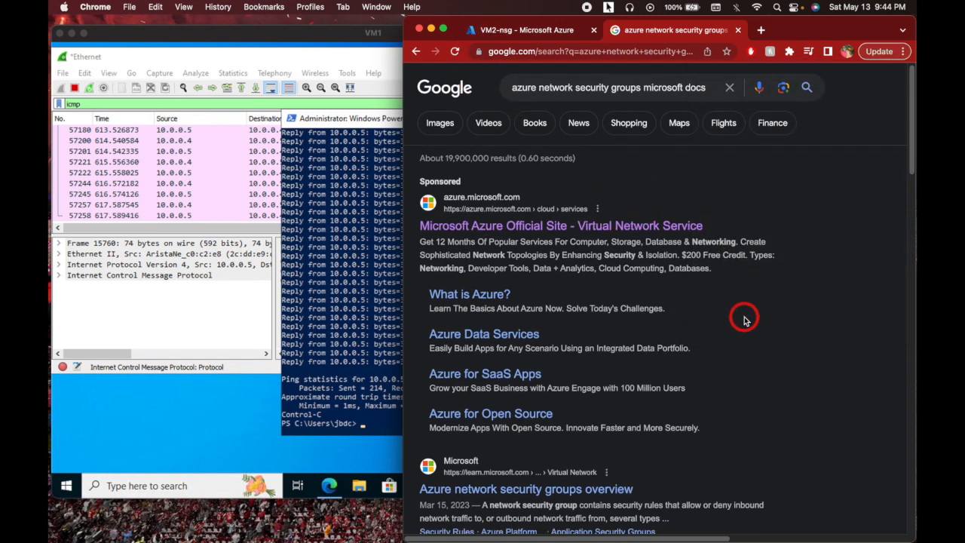
pyautogui.scroll(-5, 744, 320)
pyautogui.scroll(-1, 744, 321)
pyautogui.scroll(-6, 744, 320)
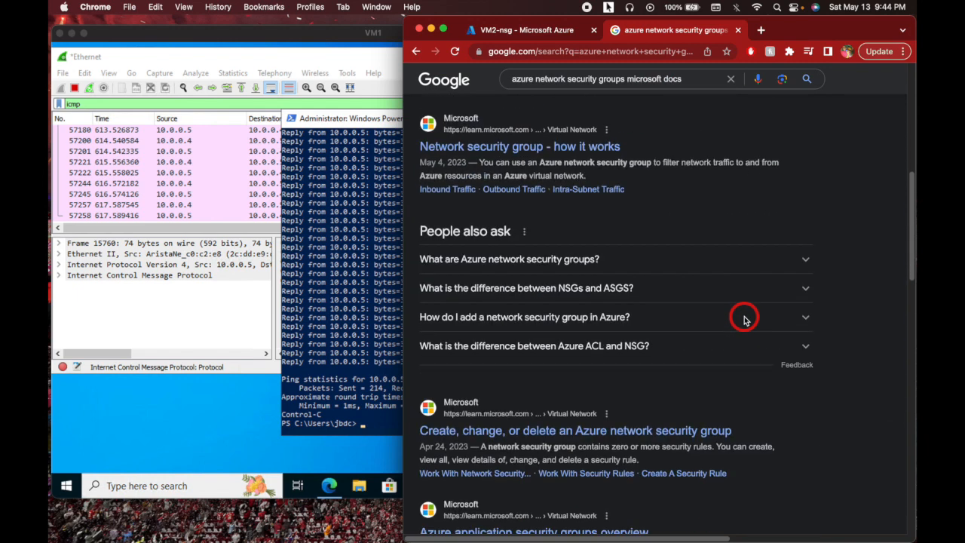
pyautogui.scroll(-2, 744, 320)
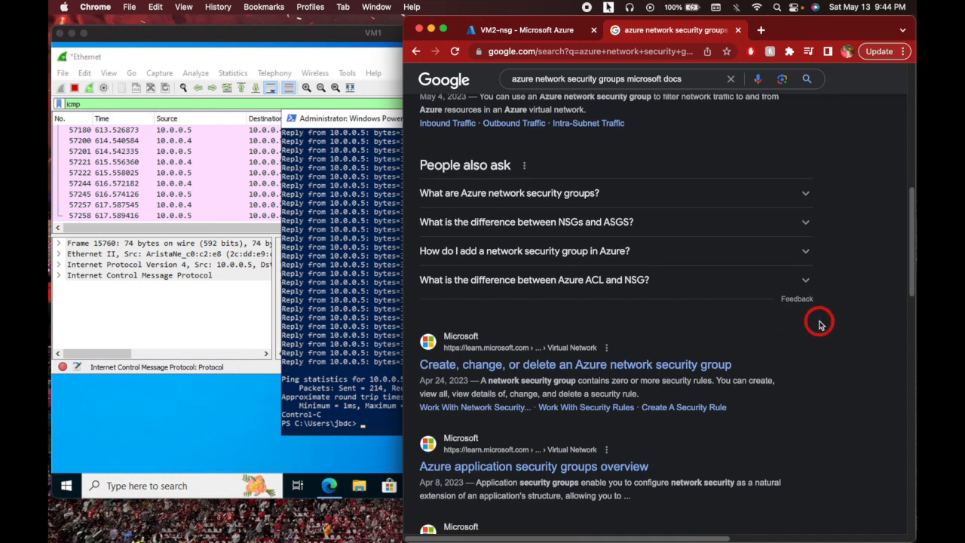
pyautogui.scroll(-2, 820, 324)
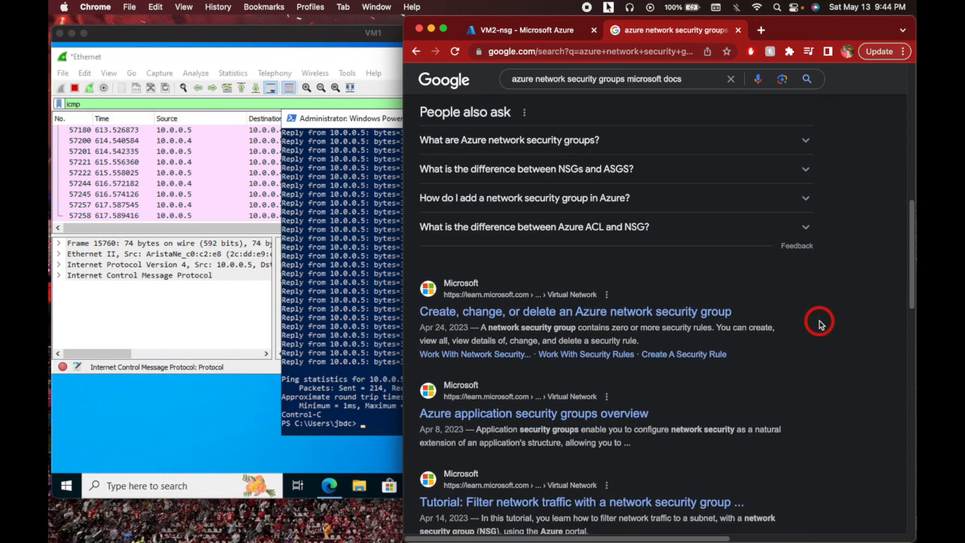
pyautogui.scroll(-3, 820, 324)
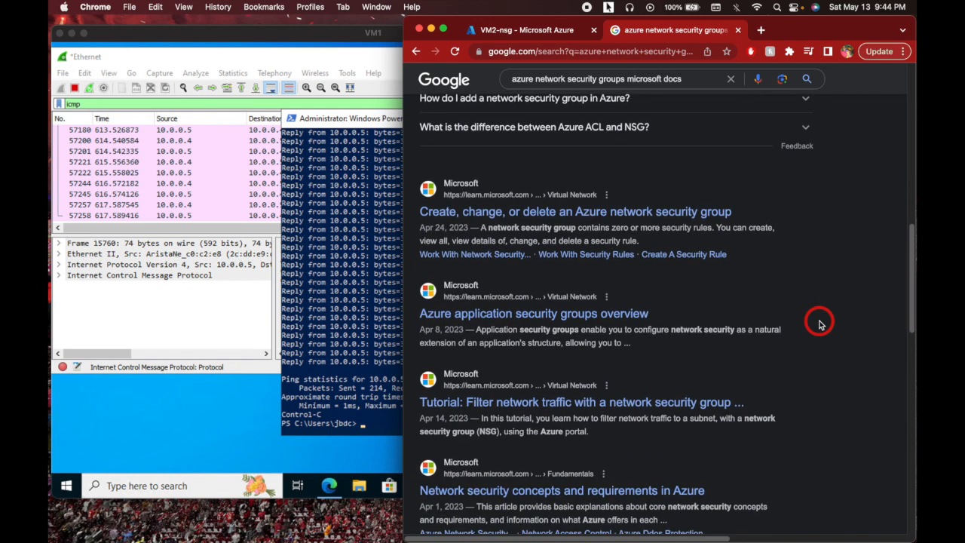
pyautogui.scroll(-2, 820, 324)
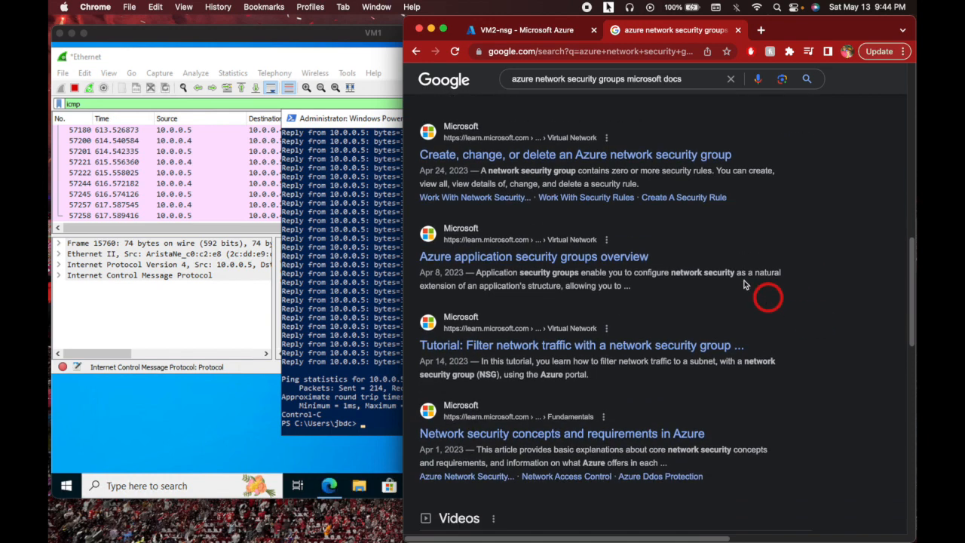
pyautogui.click(673, 161)
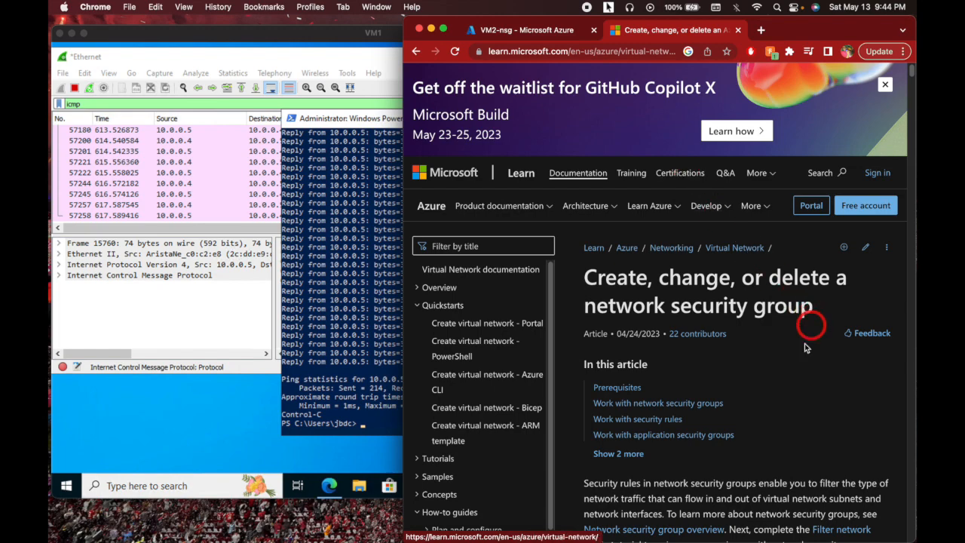
# Step: Examine the article's prerequisites and its portal instructions for creating a network security group, and close the article
pyautogui.scroll(-10, 752, 441)
pyautogui.scroll(-5, 753, 433)
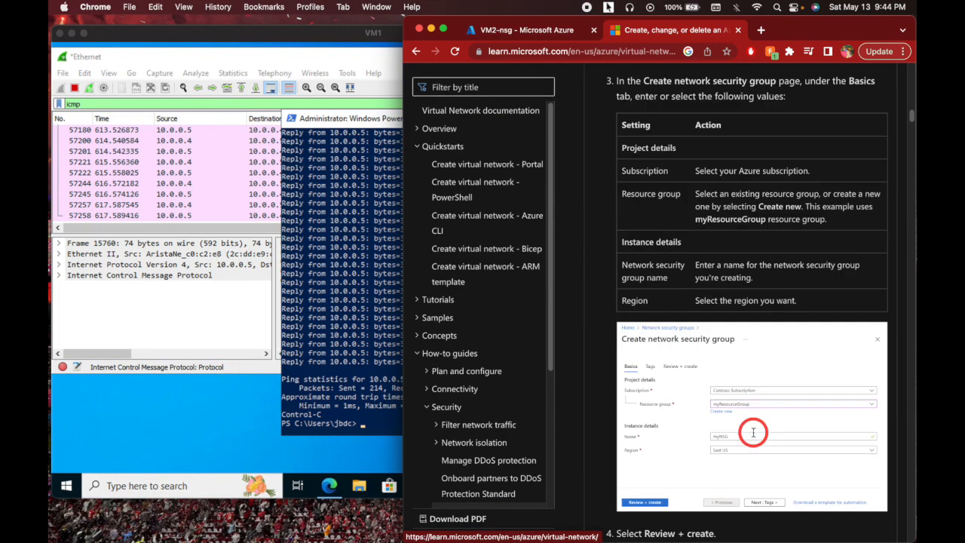
pyautogui.scroll(6, 753, 434)
pyautogui.scroll(1, 753, 435)
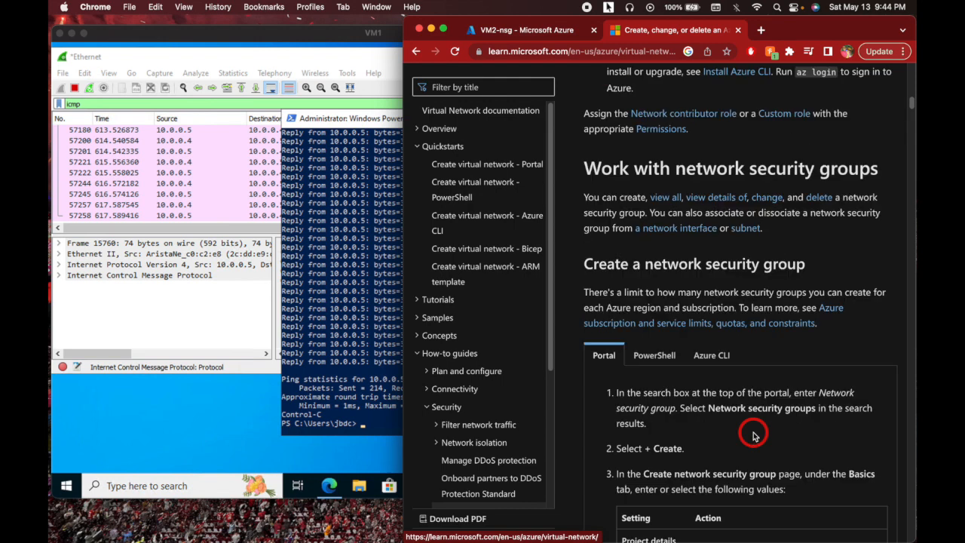
pyautogui.scroll(-1, 753, 435)
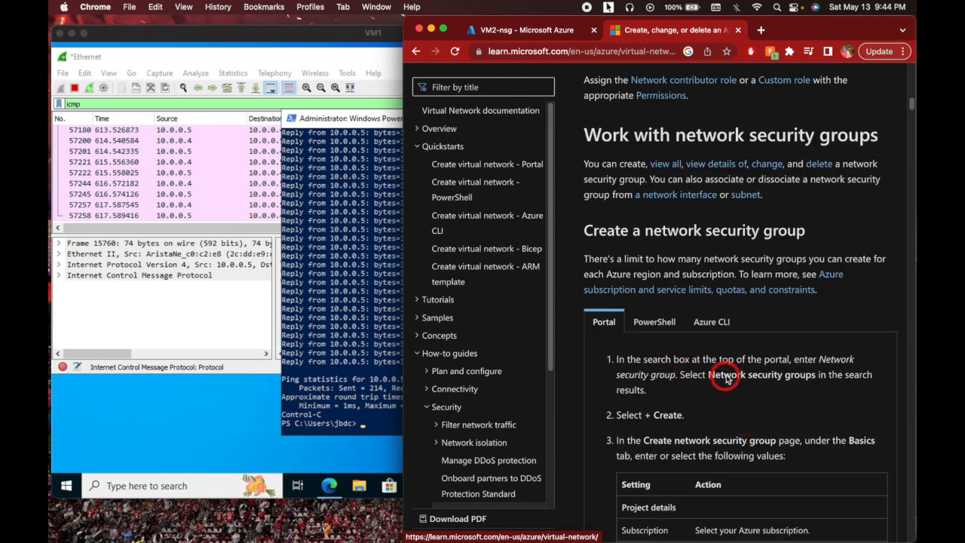
pyautogui.scroll(-2, 697, 302)
pyautogui.scroll(5, 739, 366)
pyautogui.scroll(6, 765, 372)
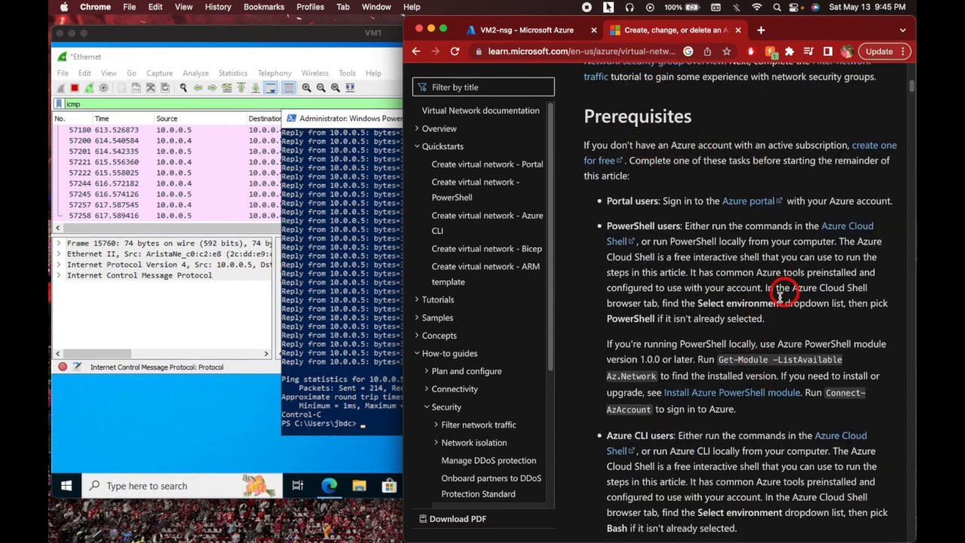
pyautogui.scroll(-3, 737, 306)
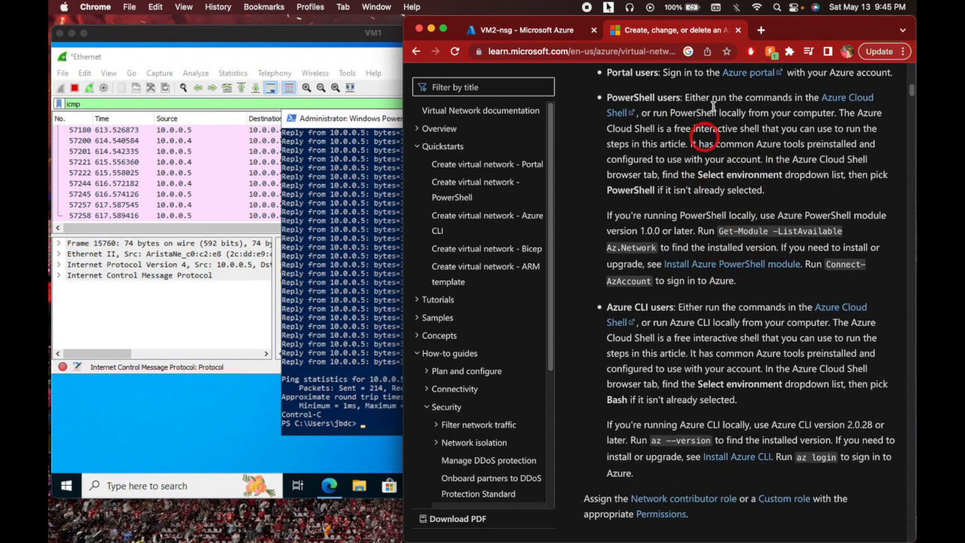
pyautogui.click(738, 30)
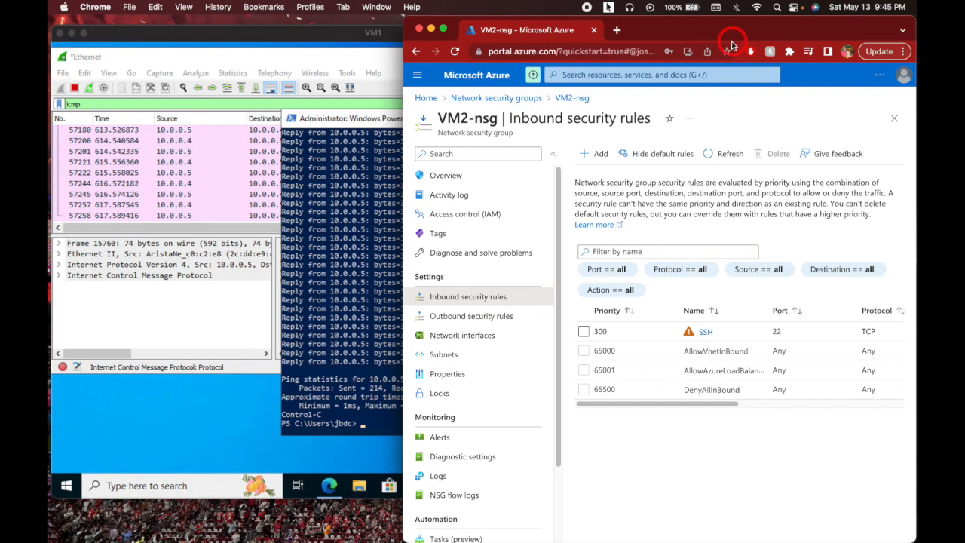
# Step: Return to VM1 in full screen and move the PowerShell window clear of Wireshark so both are visible
pyautogui.click(235, 33)
pyautogui.click(86, 34)
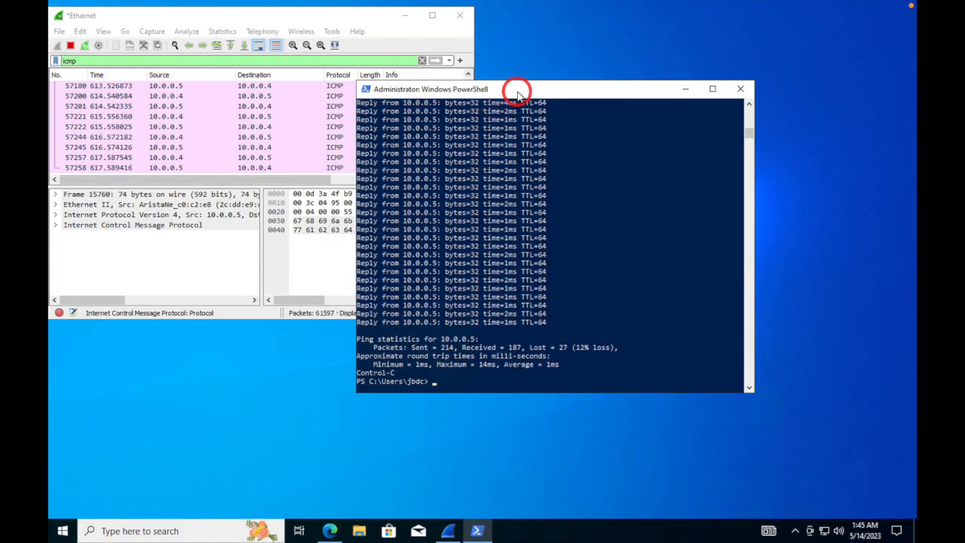
pyautogui.moveTo(567, 92); pyautogui.dragTo(735, 106)
pyautogui.click(525, 181)
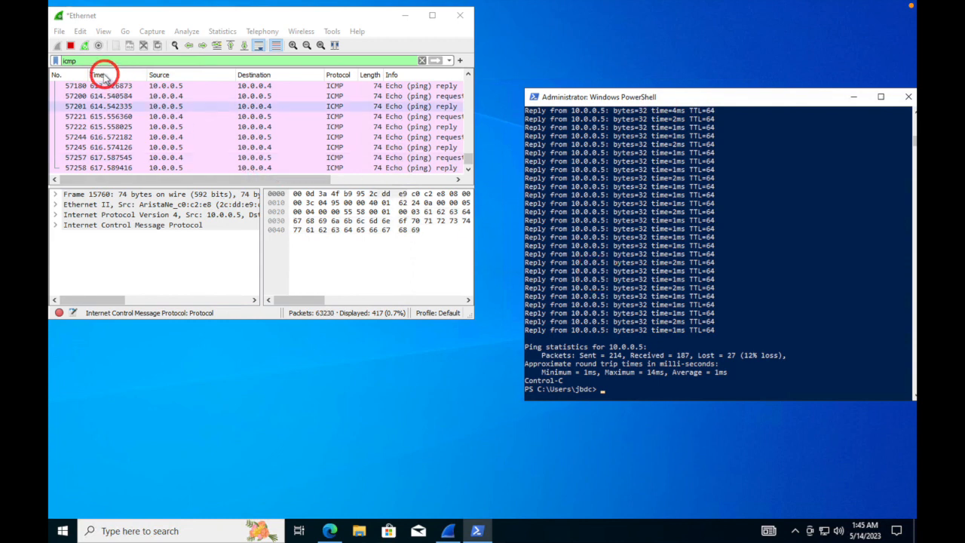
# Step: Replace the Wireshark display filter with ssh and apply it to the running capture
pyautogui.click(81, 61)
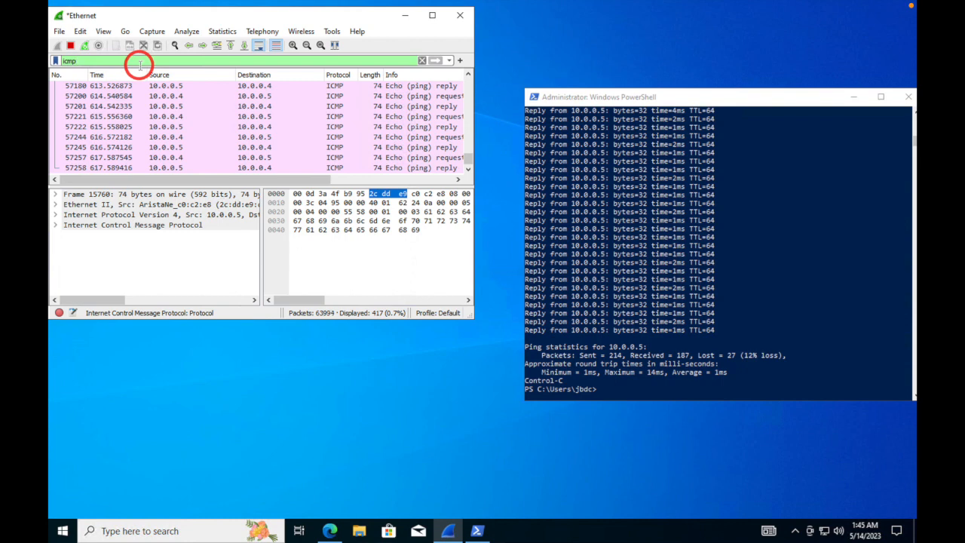
pyautogui.press('BackSpace')
pyautogui.press('BackSpace')
pyautogui.press('BackSpace')
pyautogui.press('BackSpace')
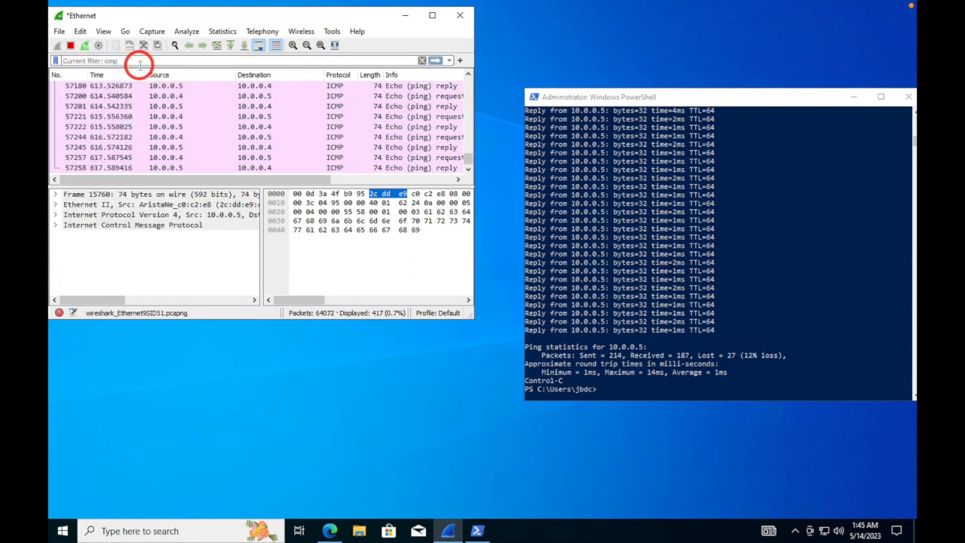
pyautogui.write('ssh')
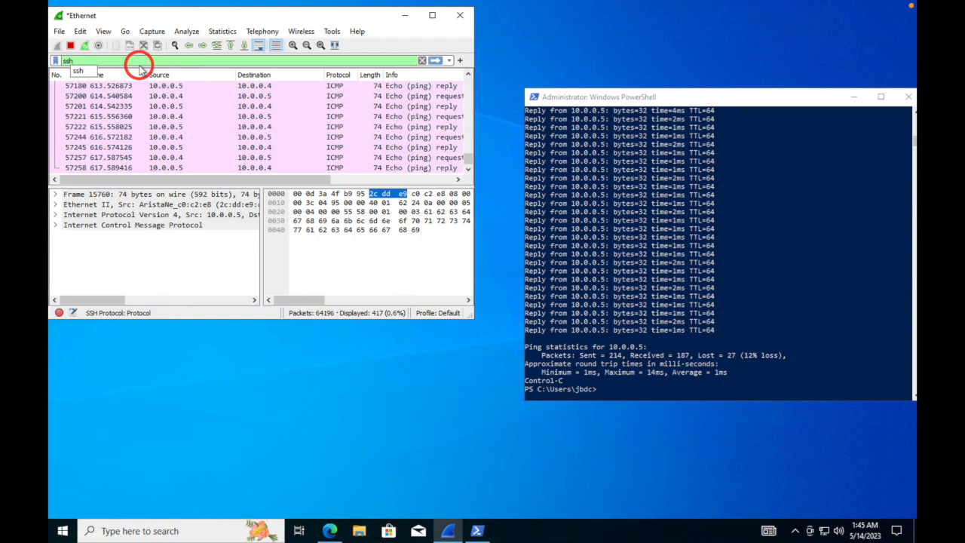
pyautogui.press('Return')
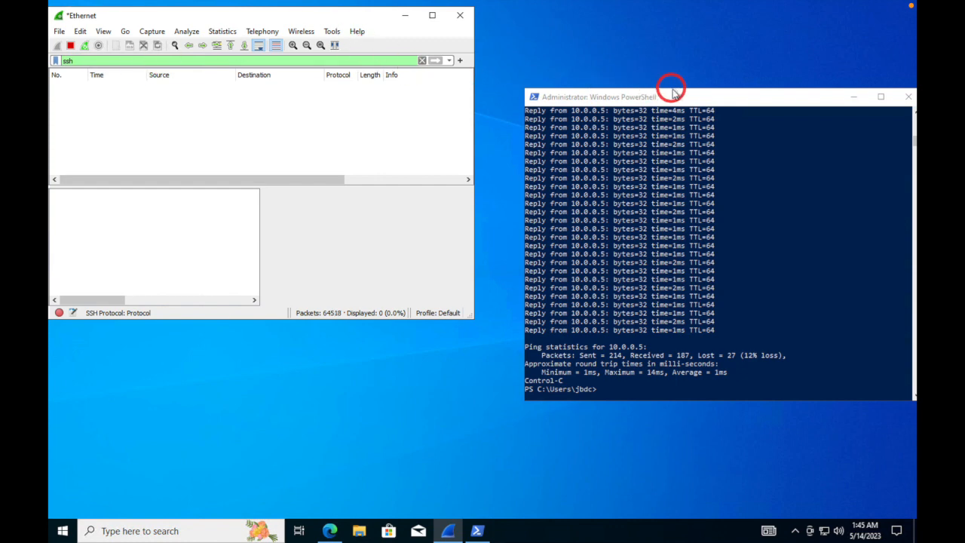
# Step: Reposition PowerShell fully on screen and start an SSH connection to 10.0.0.5 with the VM account's user name
pyautogui.moveTo(677, 96); pyautogui.dragTo(648, 85)
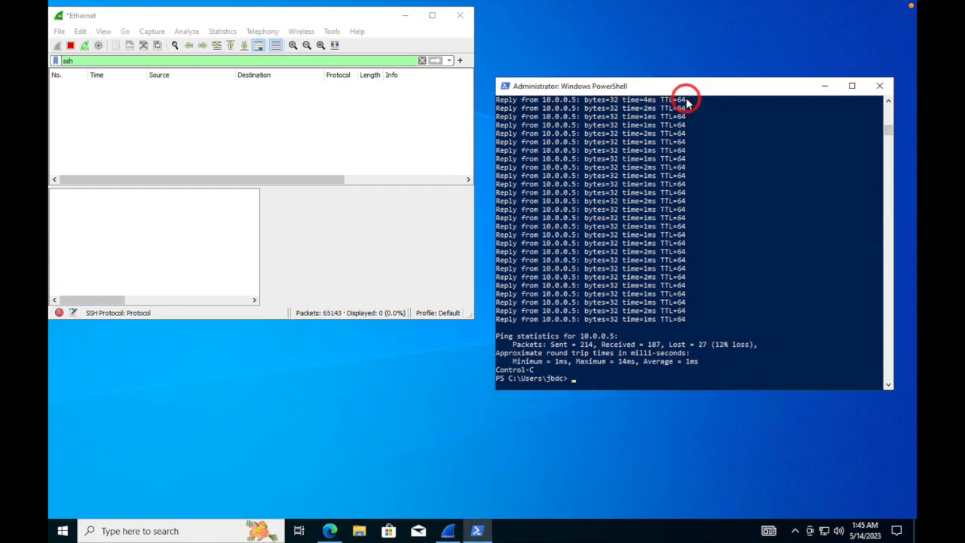
pyautogui.write('ssh')
pyautogui.write('jbdc@')
pyautogui.write('10.0.0.5')
pyautogui.press('Return')
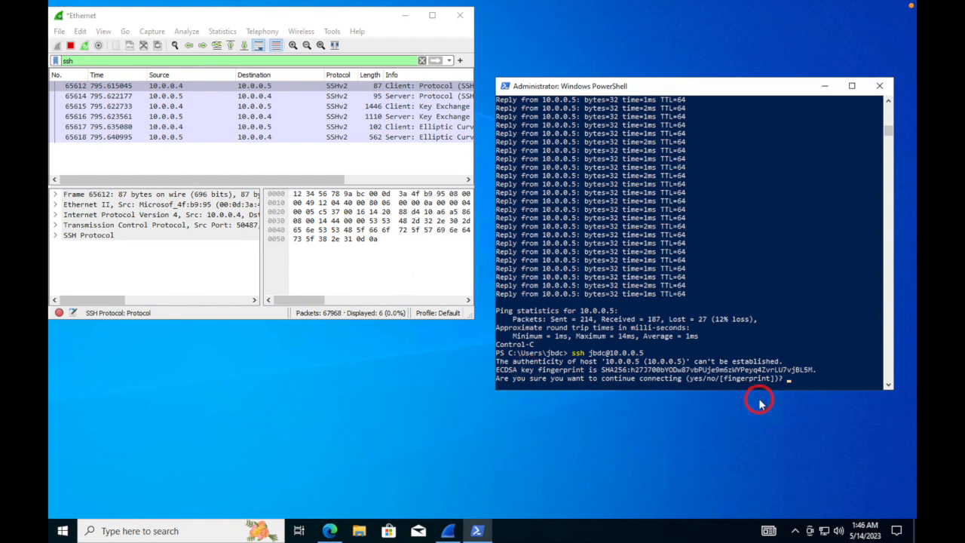
# Step: Accept the host key of 10.0.0.5 with yes and log in over SSH by entering the account password
pyautogui.write('yes')
pyautogui.press('Return')
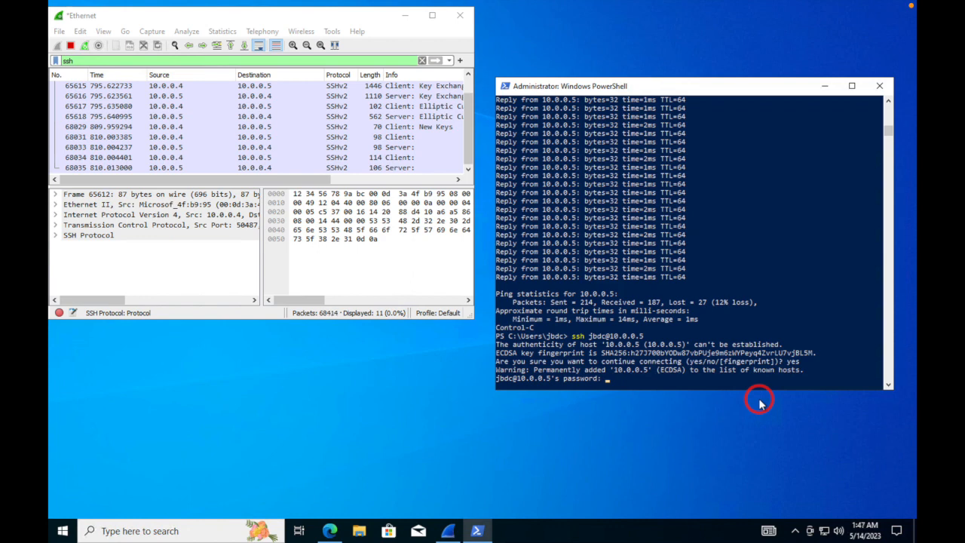
pyautogui.press('Return')
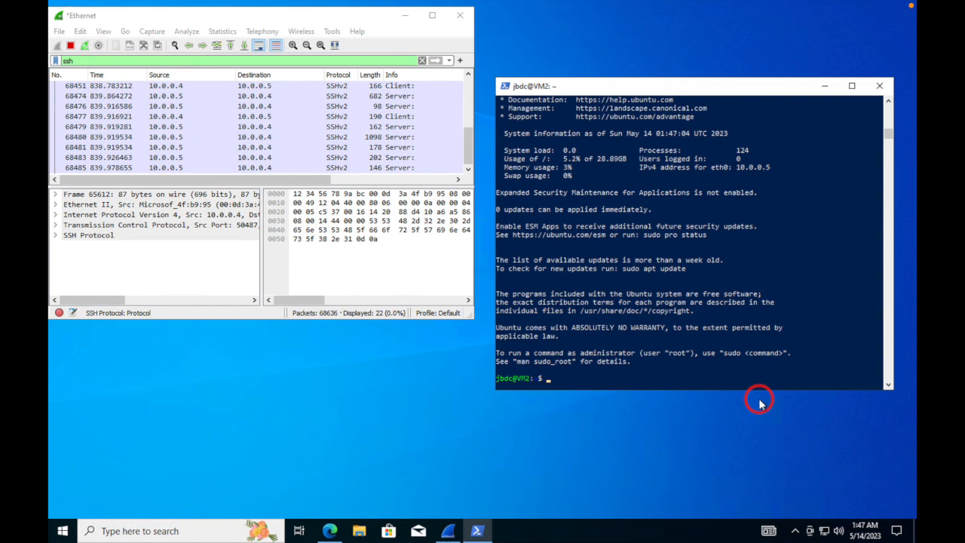
# Step: Generate SSH traffic by entering the test characters itidhdhnhndg at the VM2 prompt, and make the Wireshark window taller
pyautogui.write('itidhdhnhndg')
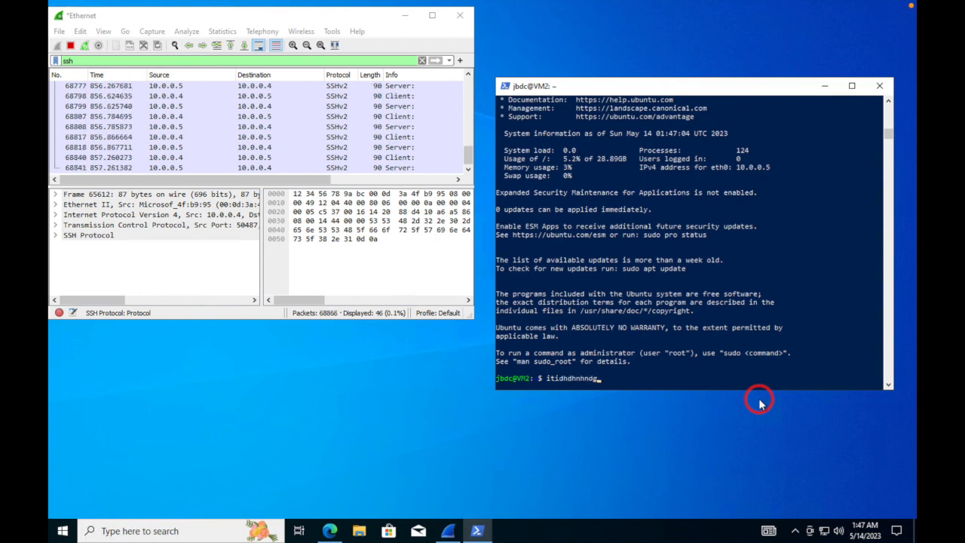
pyautogui.moveTo(187, 322); pyautogui.dragTo(189, 502)
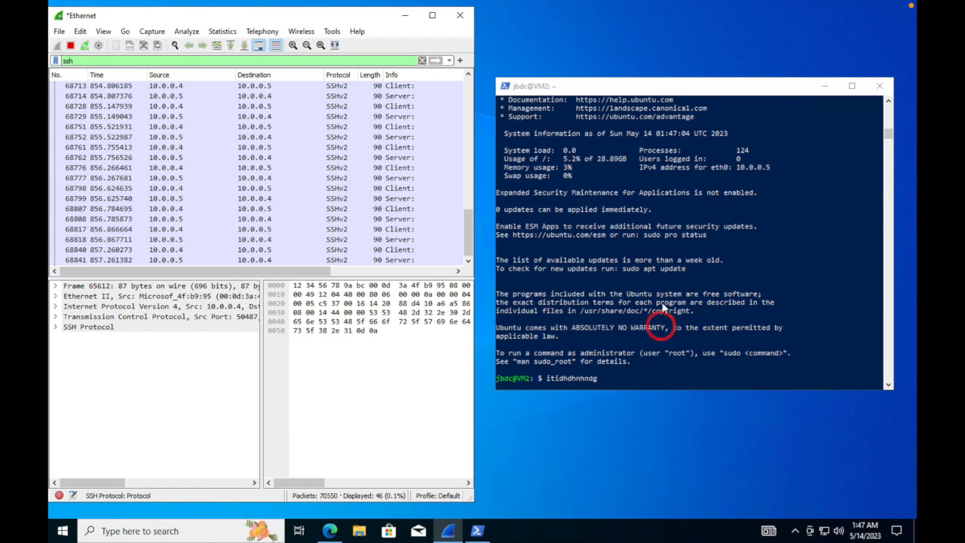
# Step: Return to the SSH session and erase all the test characters from the VM2 prompt
pyautogui.click(677, 97)
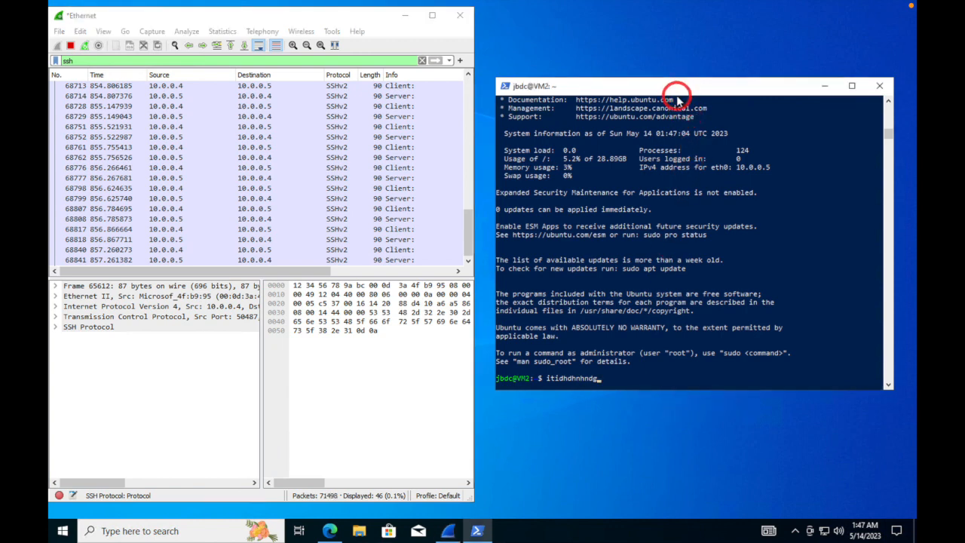
pyautogui.press('BackSpace')
pyautogui.press('BackSpace')
pyautogui.press('BackSpace')
pyautogui.press('BackSpace')
pyautogui.press('BackSpace')
pyautogui.press('BackSpace')
pyautogui.press('BackSpace')
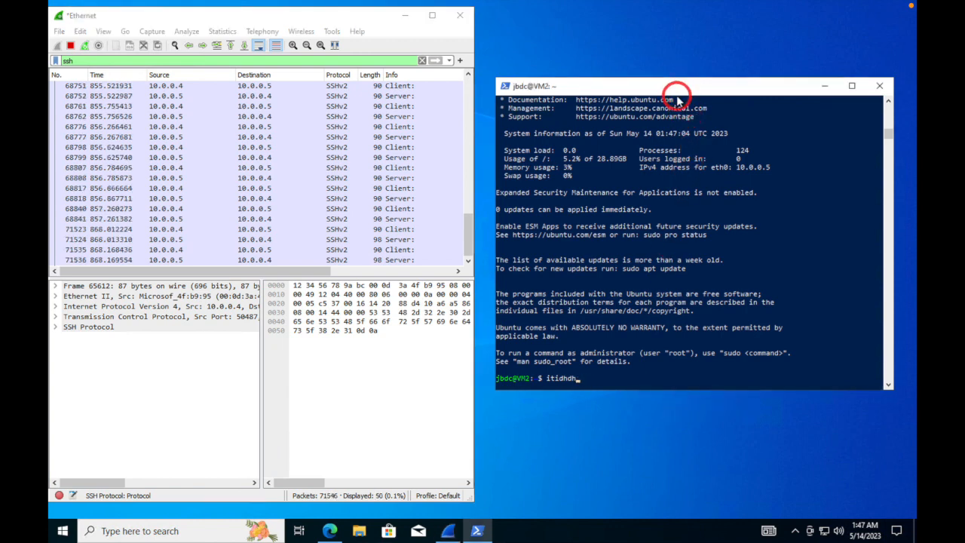
pyautogui.press('BackSpace')
pyautogui.press('BackSpace')
pyautogui.press('BackSpace')
pyautogui.press('BackSpace')
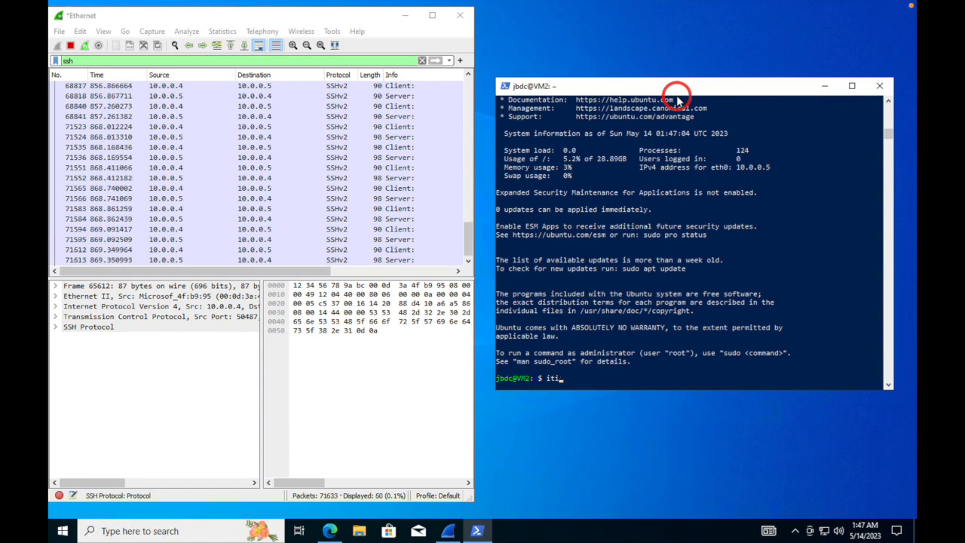
pyautogui.press('BackSpace')
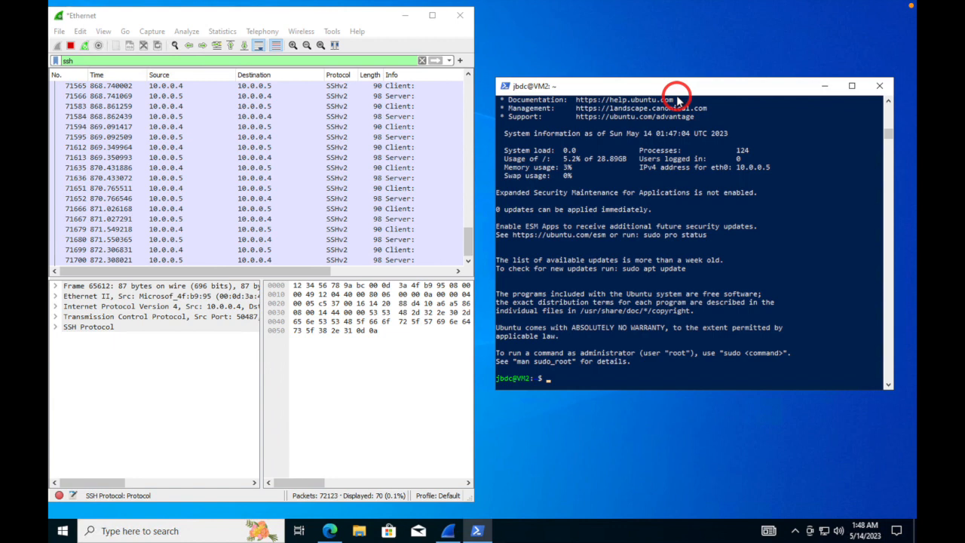
# Step: Run uname -a on VM2 to show its system information over SSH
pyautogui.write('uname')
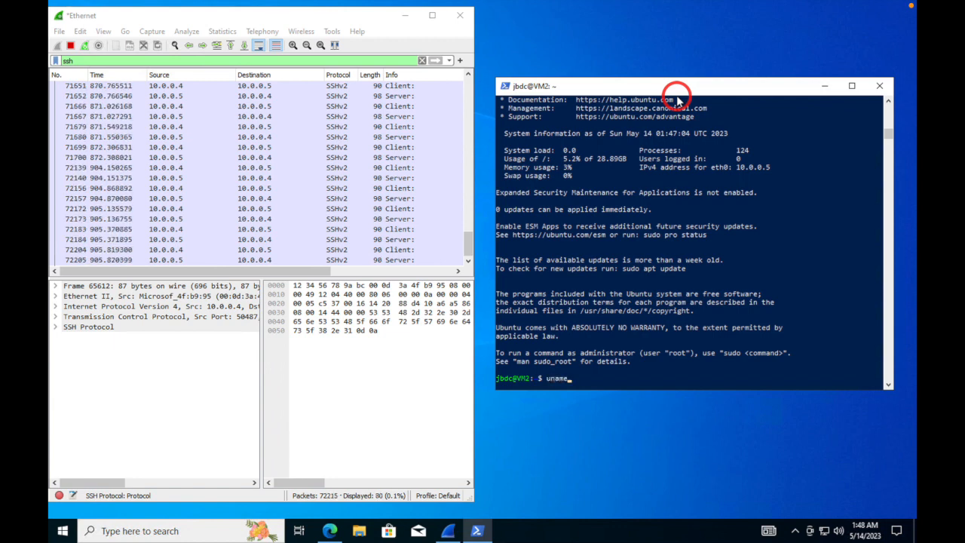
pyautogui.write(' -a')
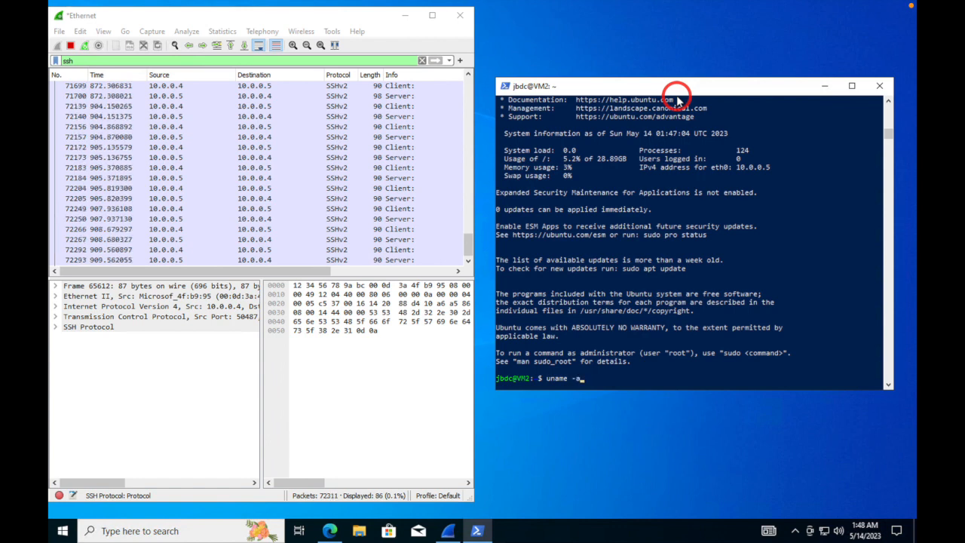
pyautogui.press('Return')
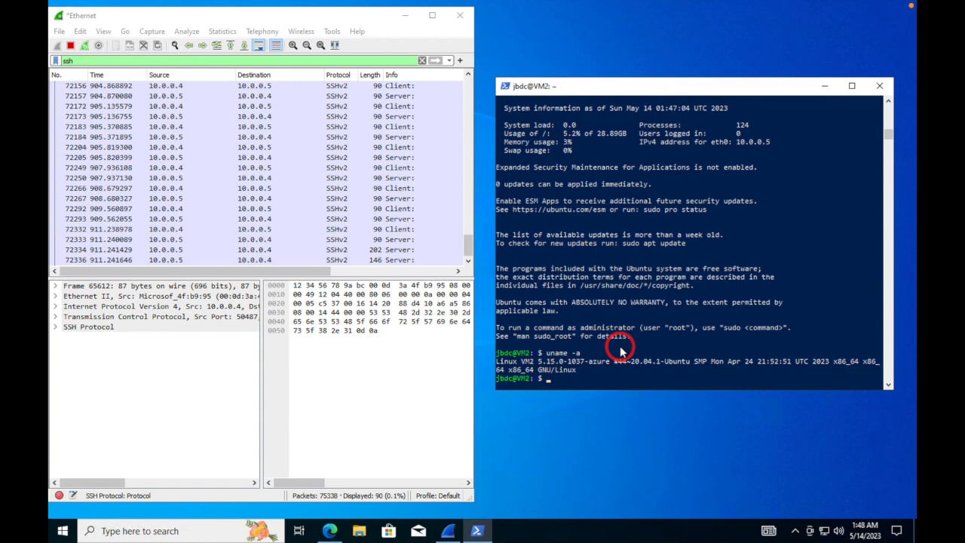
# Step: Print VM2's working directory with pwd and list its contents with ls -lasth
pyautogui.write('pwd')
pyautogui.press('Return')
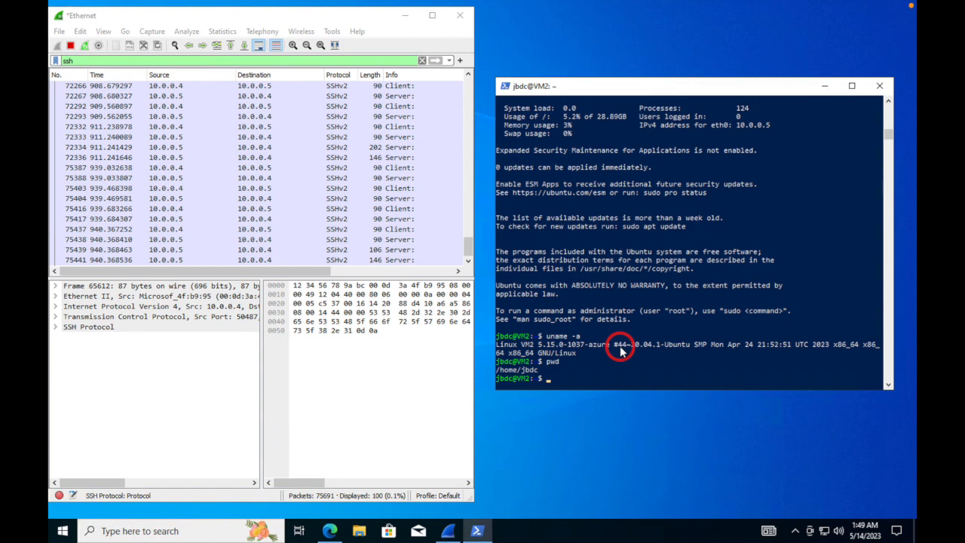
pyautogui.write('ls')
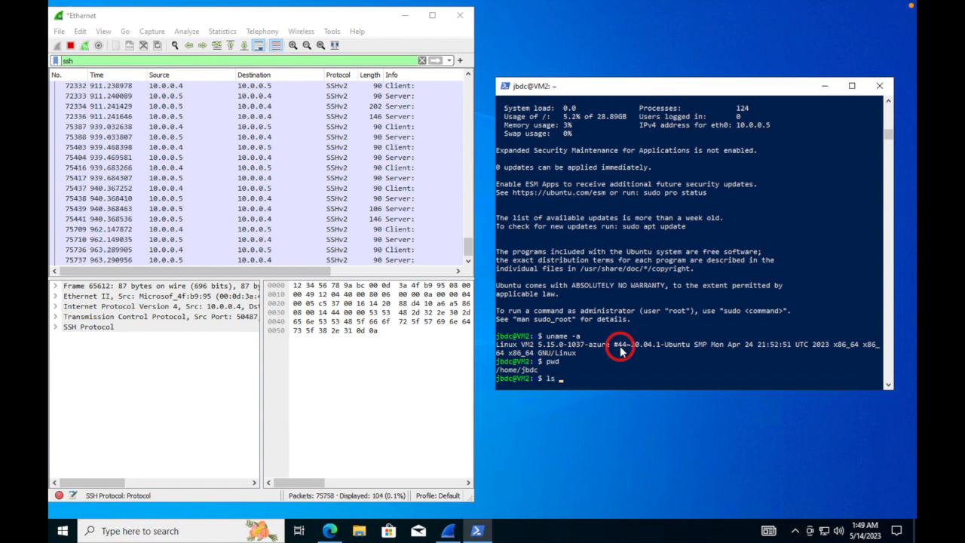
pyautogui.write(' -')
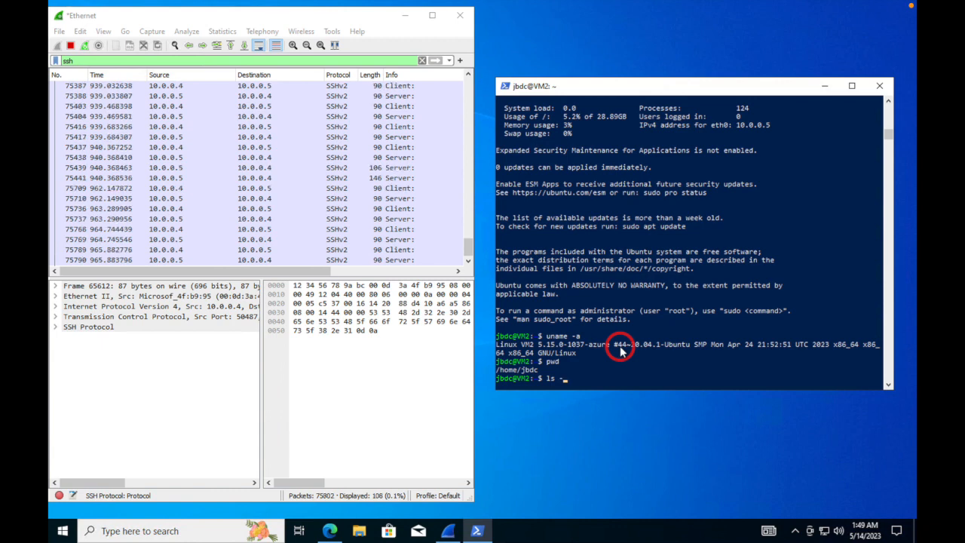
pyautogui.write('lasth')
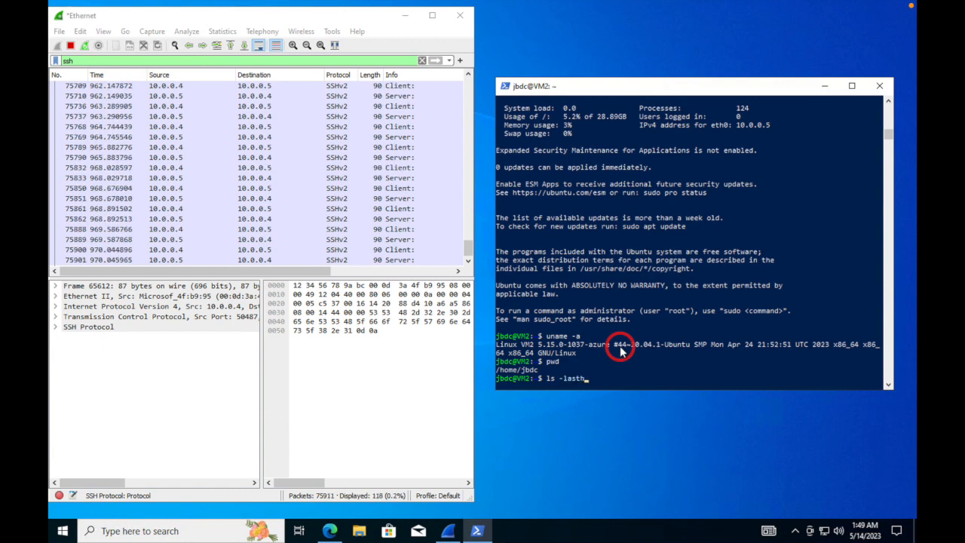
pyautogui.press('Return')
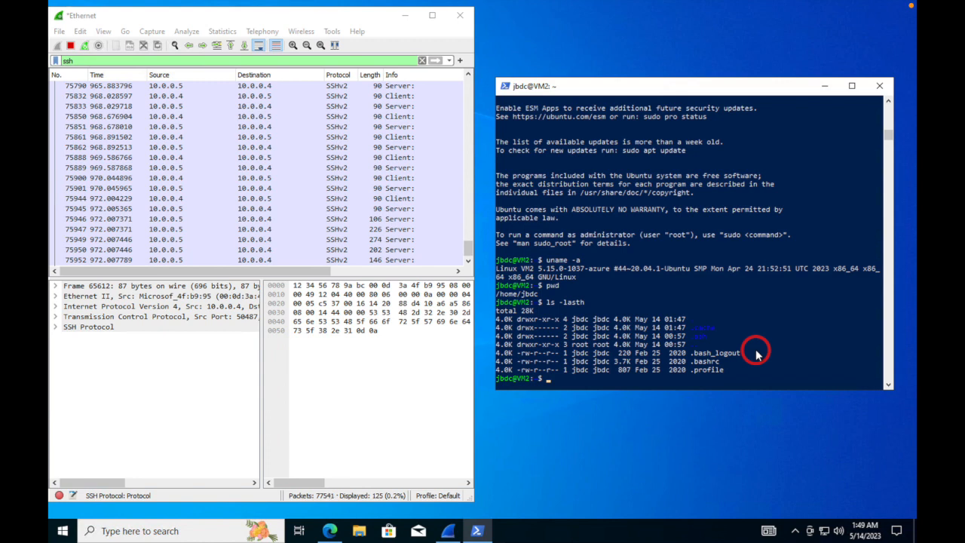
# Step: Create an empty file named hi.txt in VM2's home directory with touch
pyautogui.write('touc')
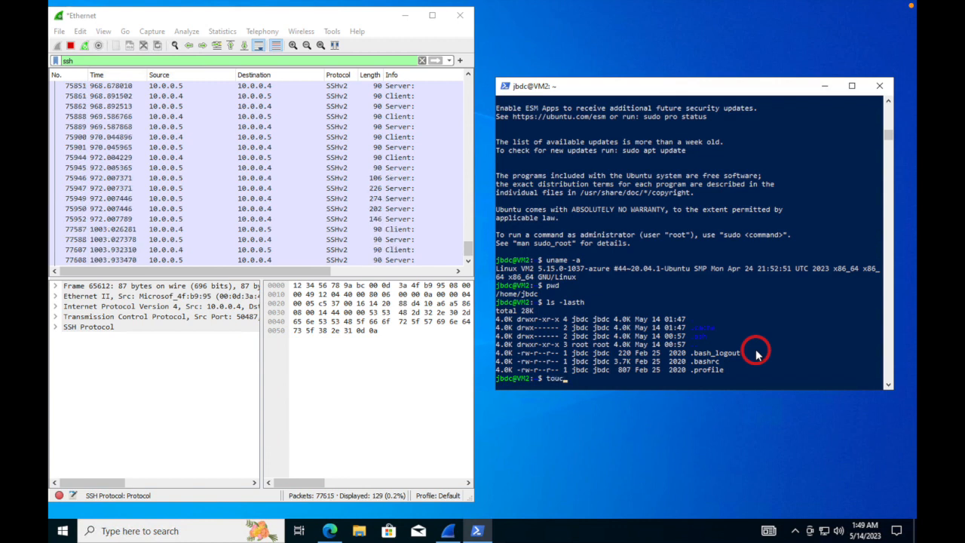
pyautogui.write('h ')
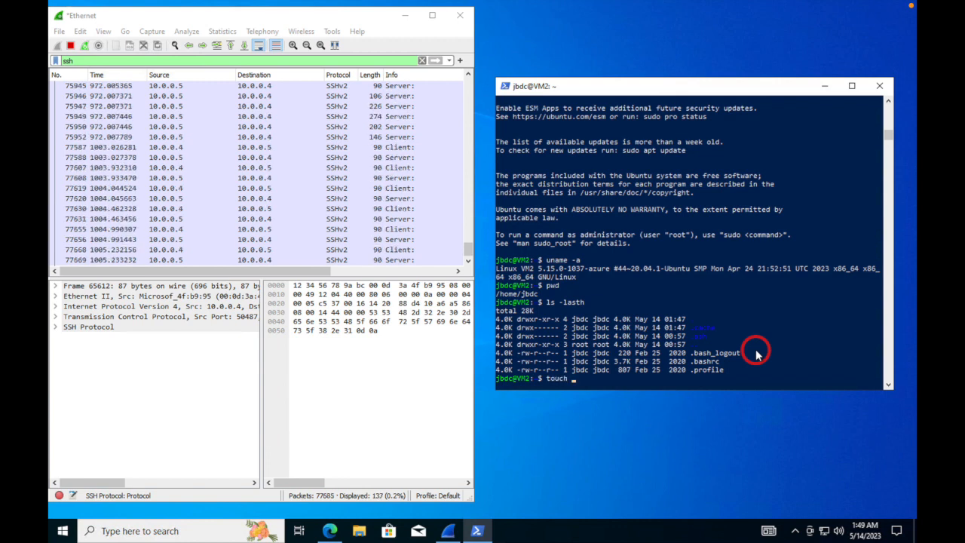
pyautogui.write('hi')
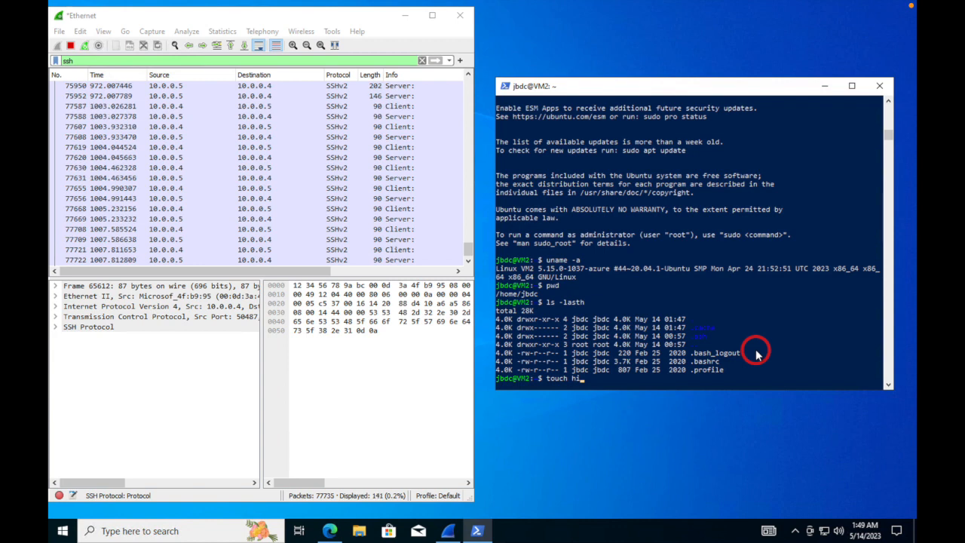
pyautogui.write('.t')
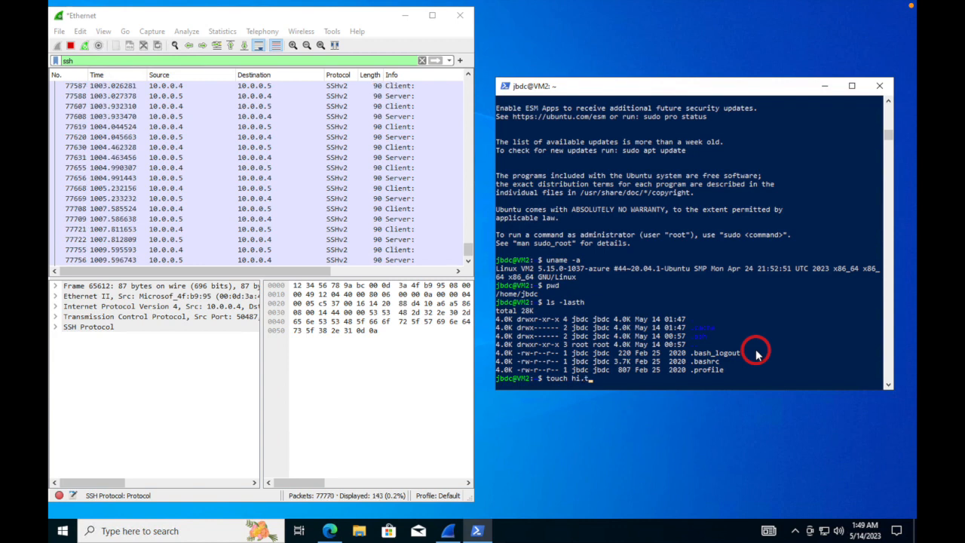
pyautogui.write('xt')
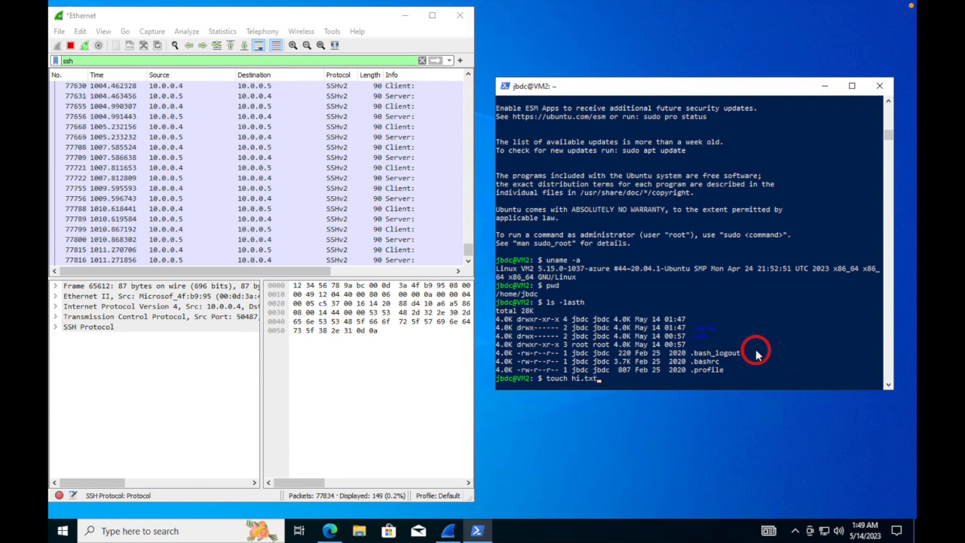
pyautogui.press('Return')
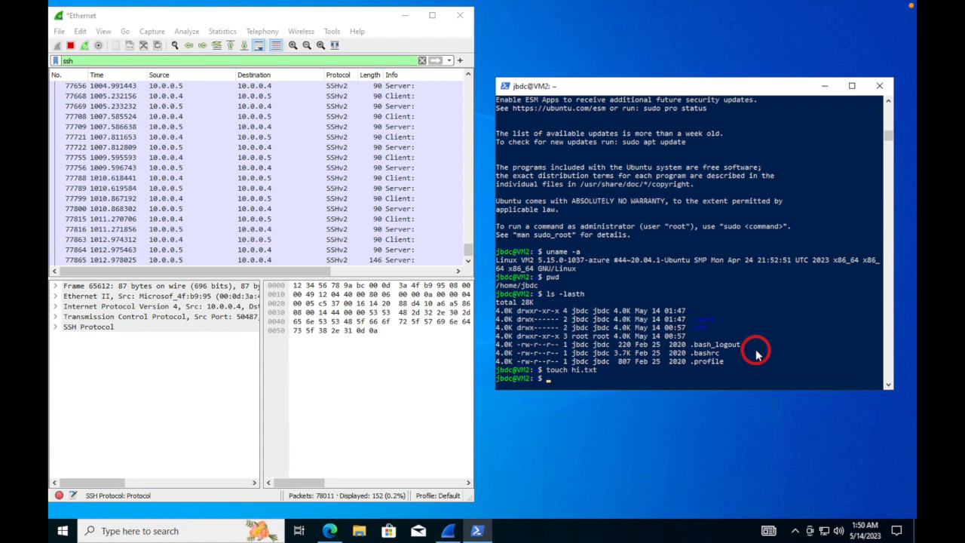
# Step: Rerun ls -lasth to check for the new file on VM2, and end the SSH session with exit
pyautogui.press('Up')
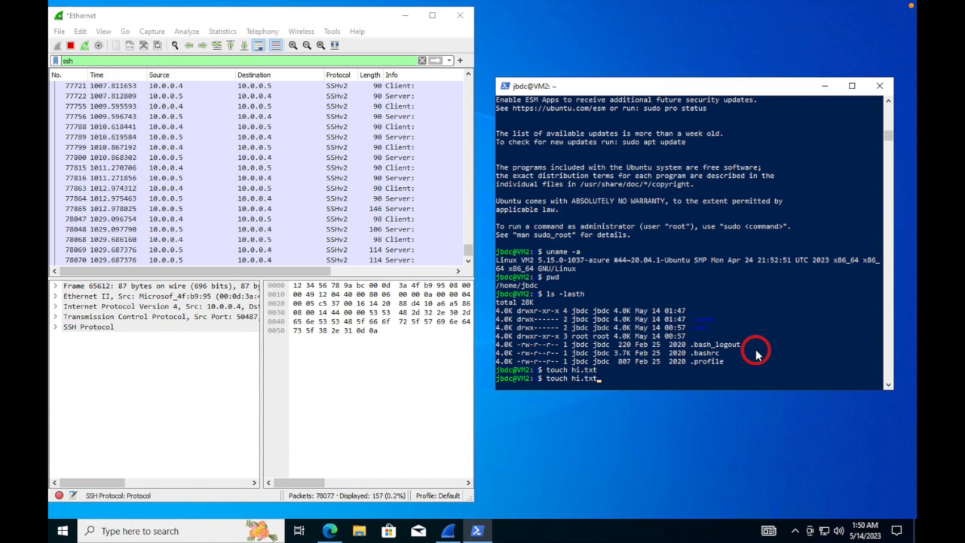
pyautogui.press('Up')
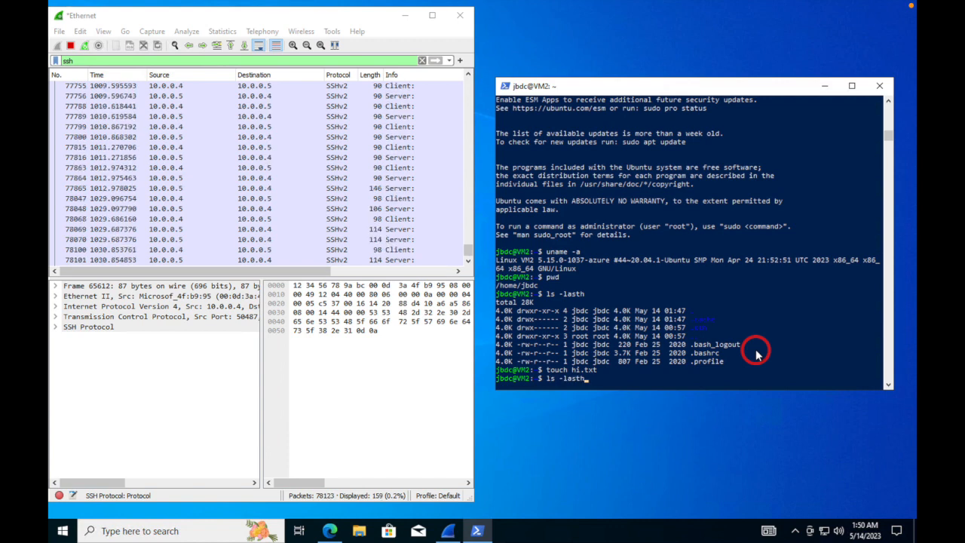
pyautogui.press('Return')
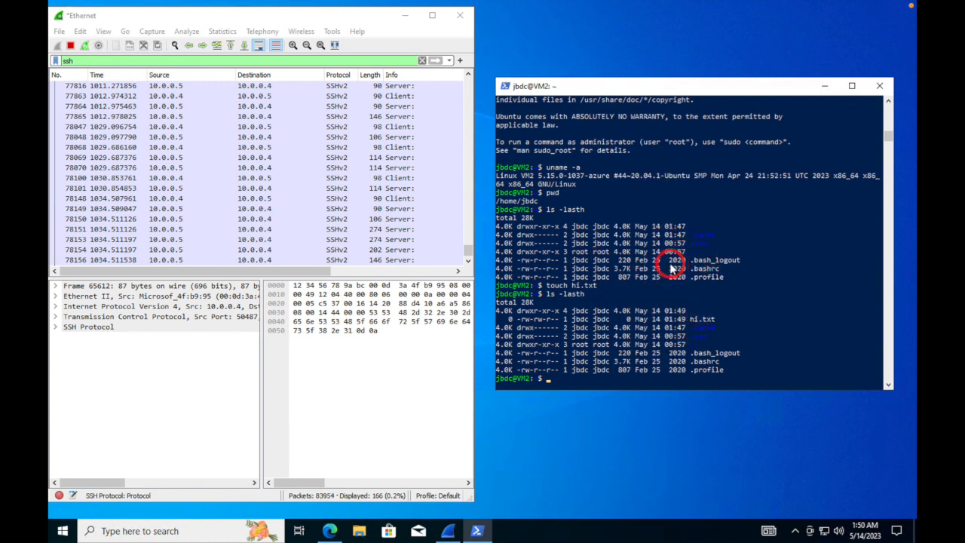
pyautogui.write('exit')
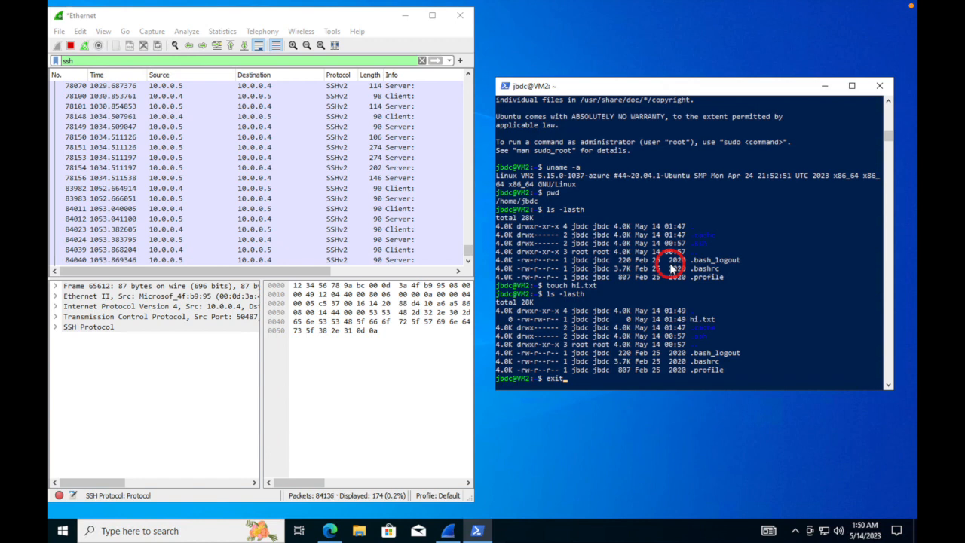
pyautogui.press('Return')
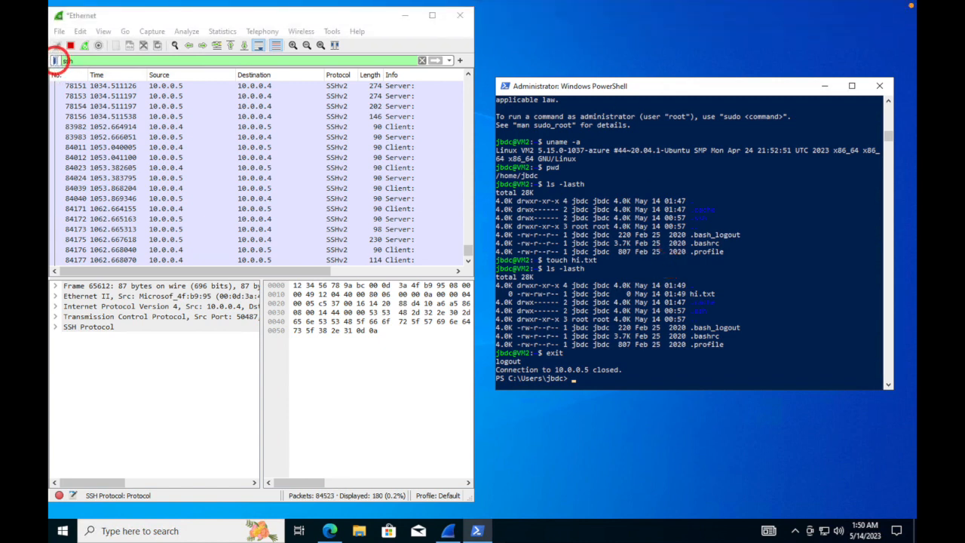
# Step: Restart the Wireshark capture on Ethernet, continuing without saving the captured packets
pyautogui.click(75, 63)
pyautogui.rightClick(76, 63)
pyautogui.press('Escape')
pyautogui.doubleClick(77, 61)
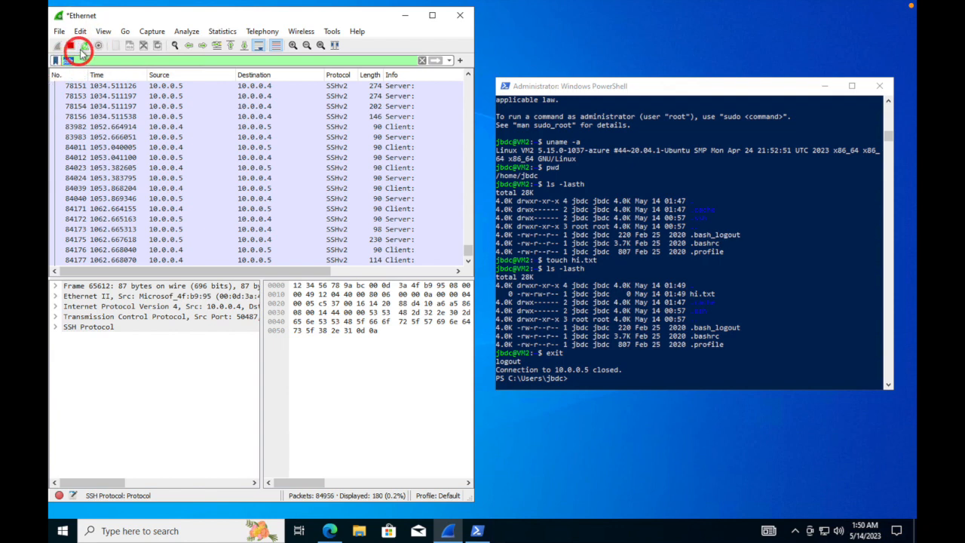
pyautogui.click(87, 45)
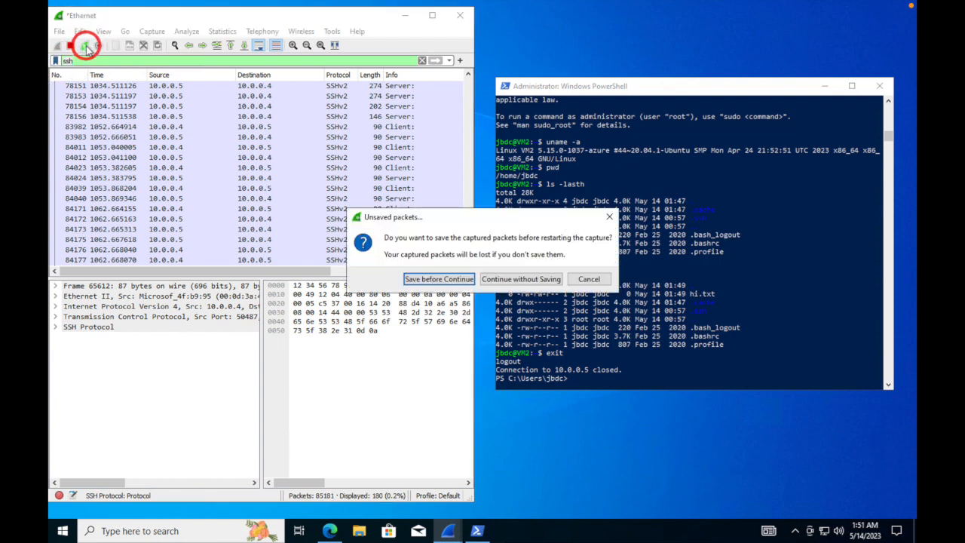
pyautogui.click(507, 281)
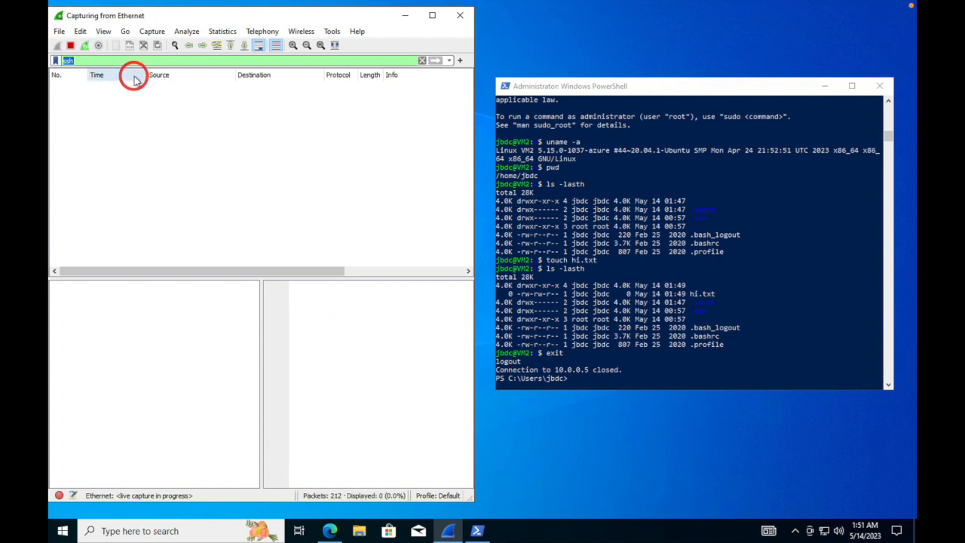
# Step: Replace the ssh display filter with dhcp and apply it to the new capture
pyautogui.press('BackSpace')
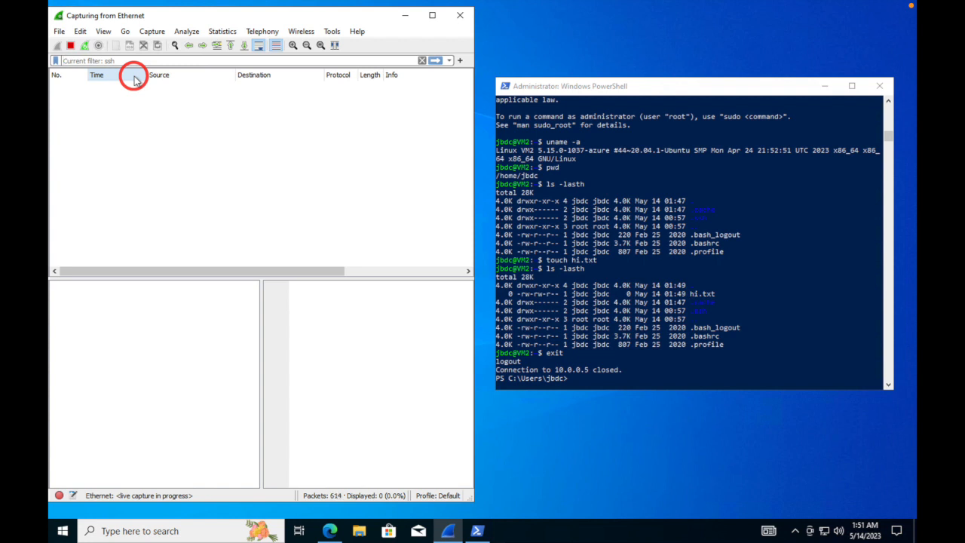
pyautogui.write('dhcp')
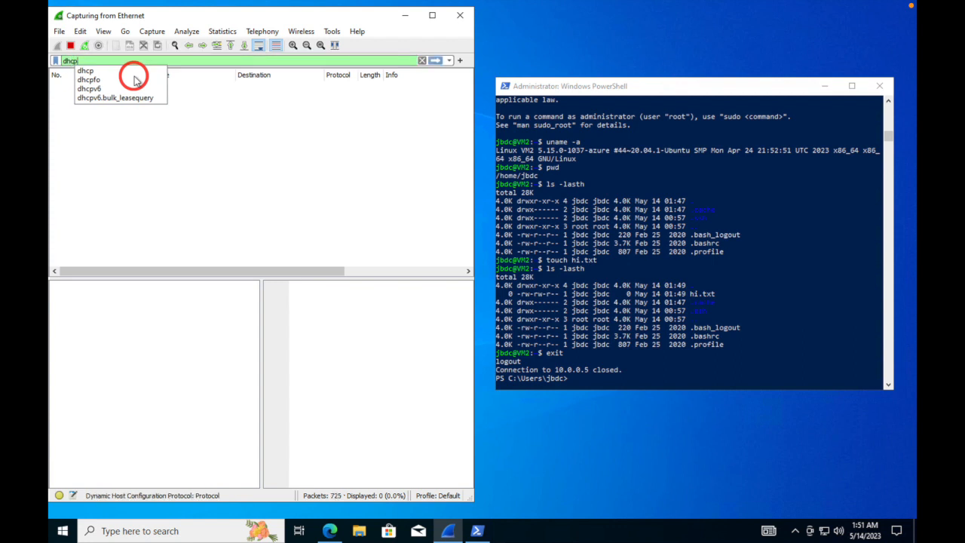
pyautogui.press('Return')
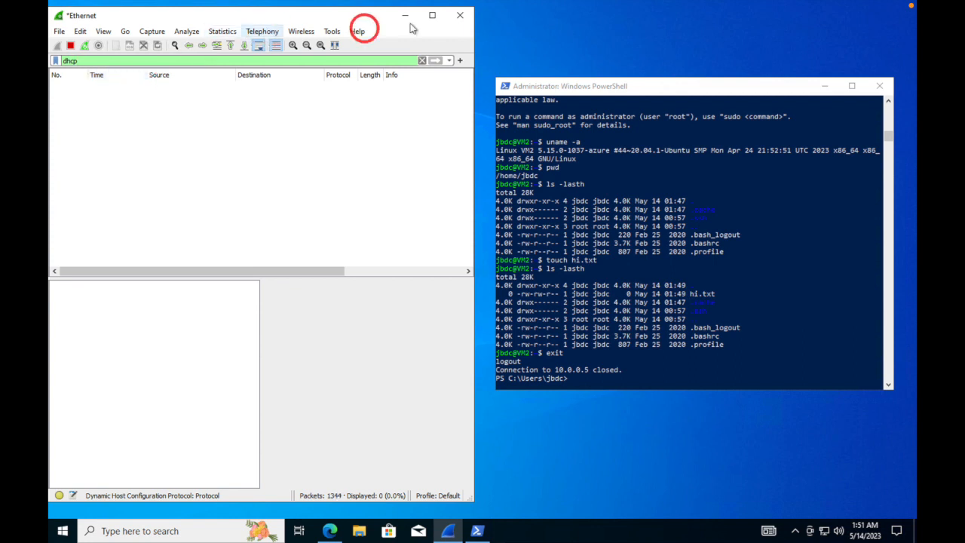
# Step: Try to run dhcp as a command at VM1's PowerShell prompt
pyautogui.click(746, 83)
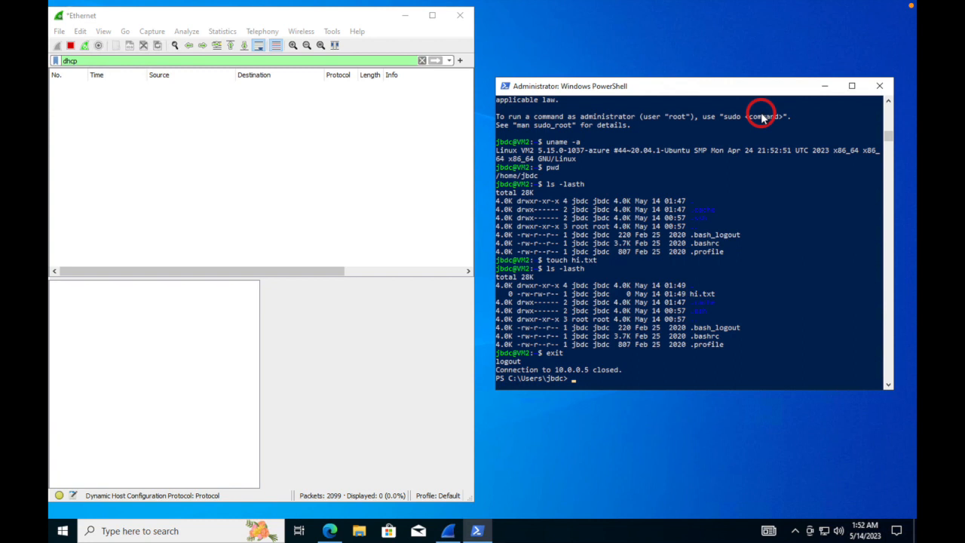
pyautogui.write('dhcp')
pyautogui.press('Return')
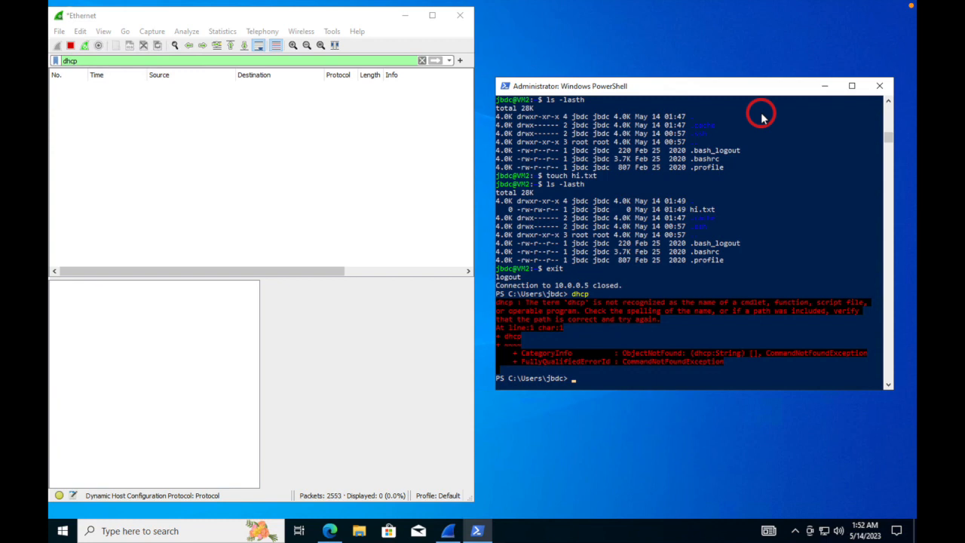
# Step: Try to run ipconfig/renew at VM1's PowerShell prompt
pyautogui.write('ipconfig/renew')
pyautogui.press('Return')
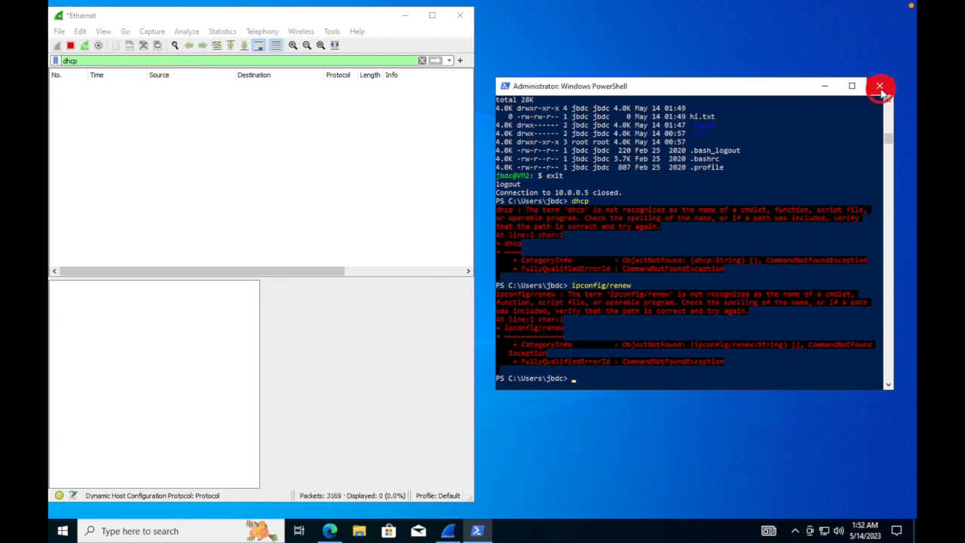
pyautogui.scroll(-1, 858, 132)
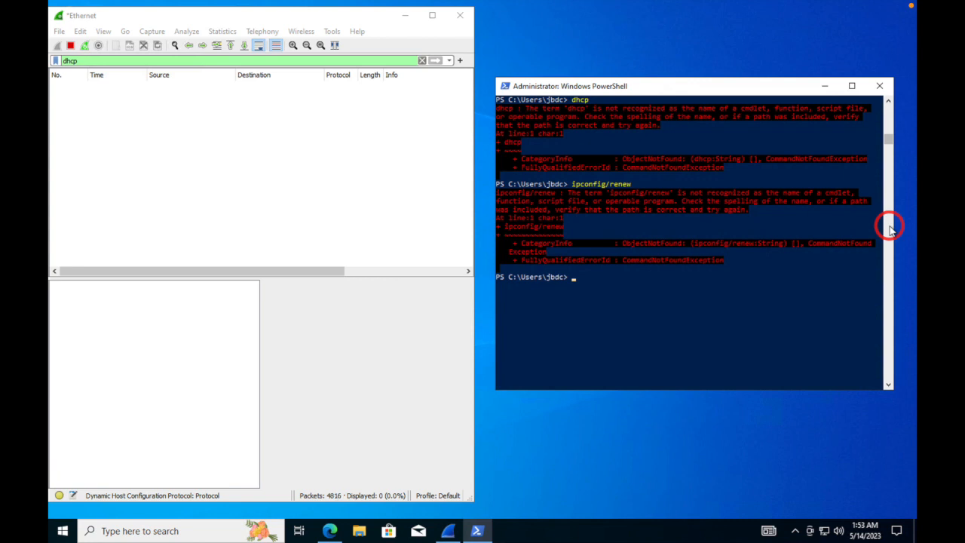
pyautogui.scroll(-1, 890, 228)
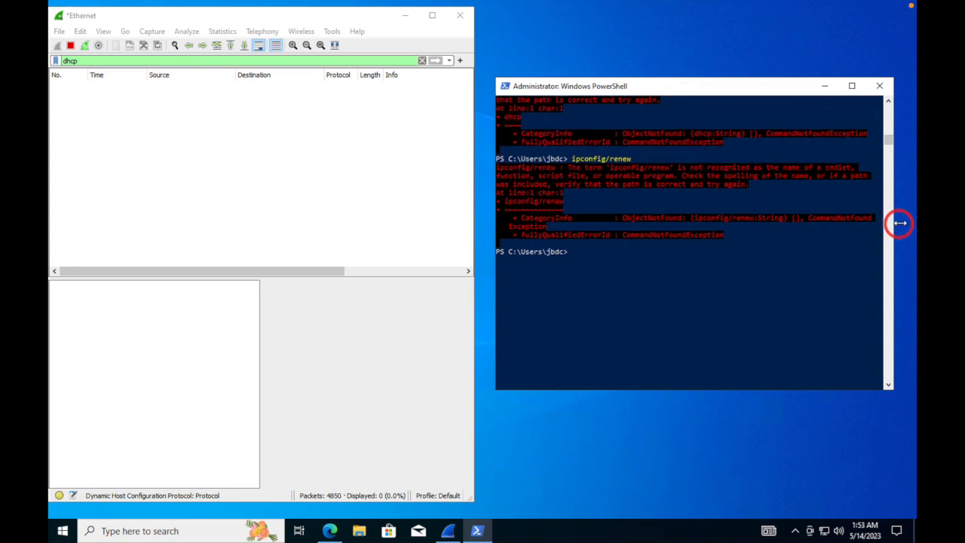
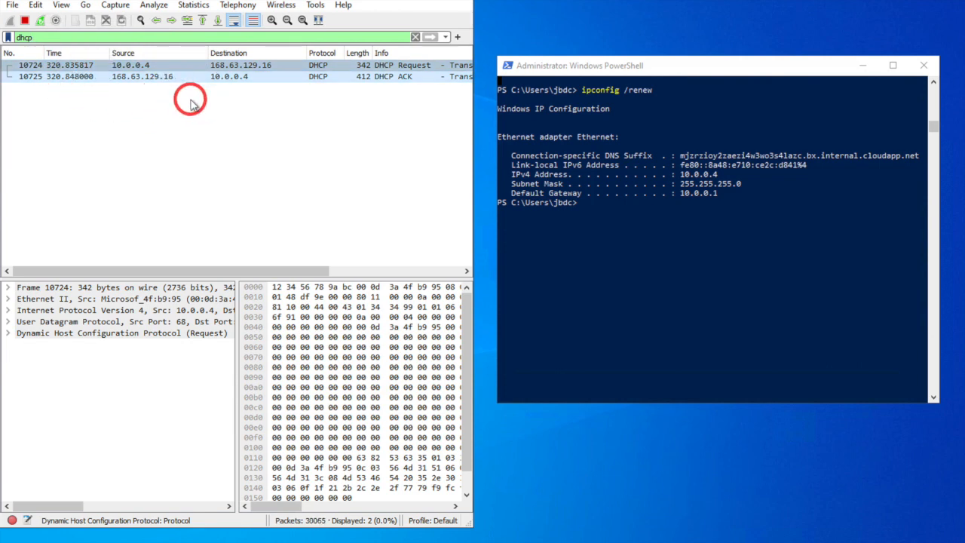
# Step: Restart the Wireshark capture without saving the captured packets, and replace the dhcp display filter with dns
pyautogui.click(40, 20)
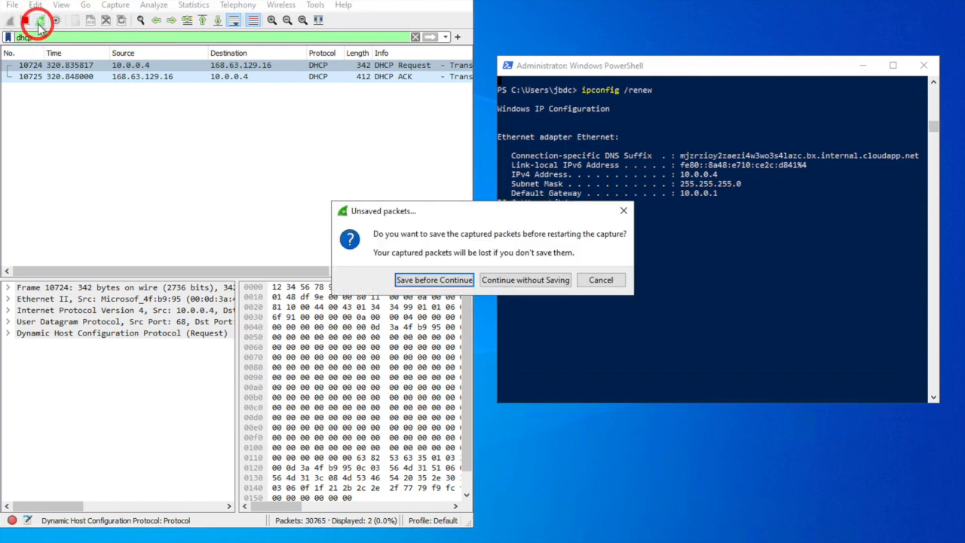
pyautogui.click(531, 281)
pyautogui.click(76, 39)
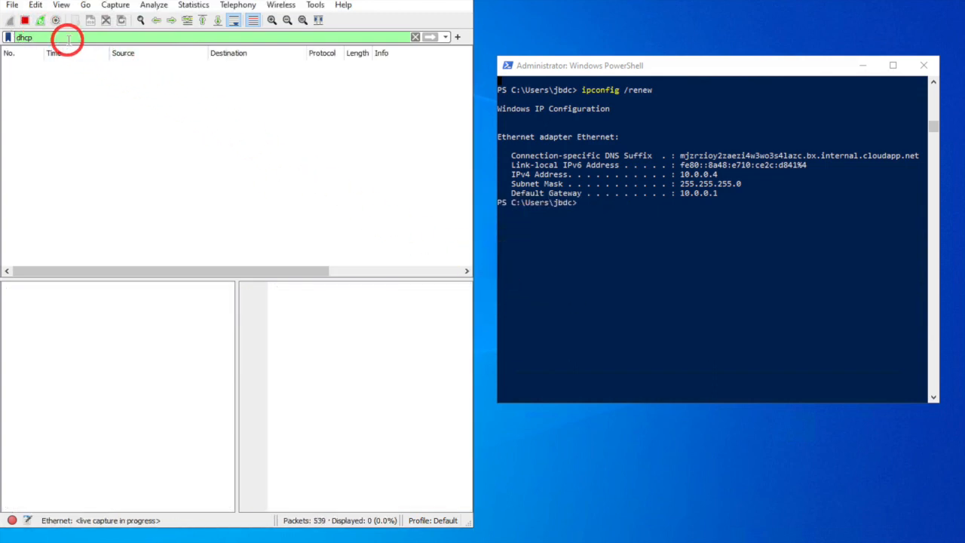
pyautogui.press('BackSpace')
pyautogui.press('BackSpace')
pyautogui.press('BackSpace')
pyautogui.press('BackSpace')
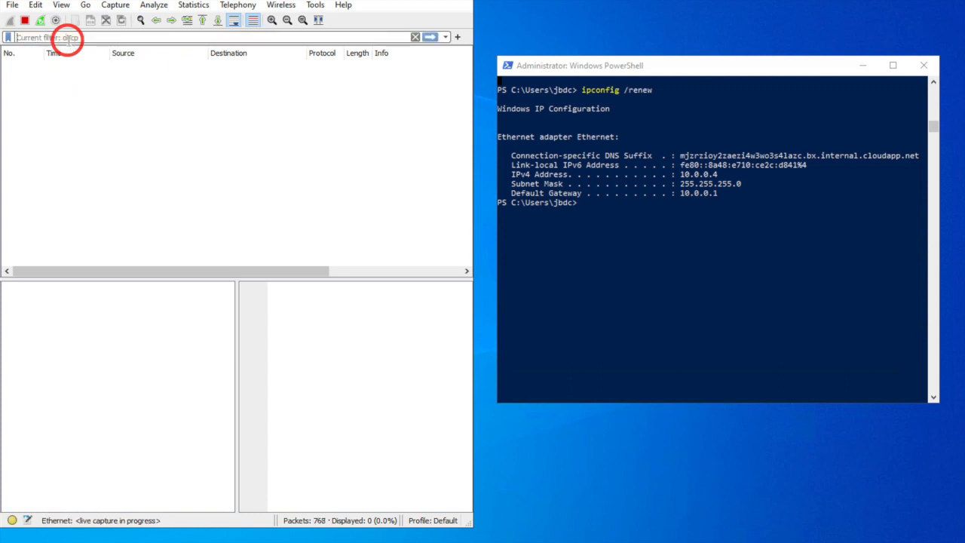
pyautogui.write('d')
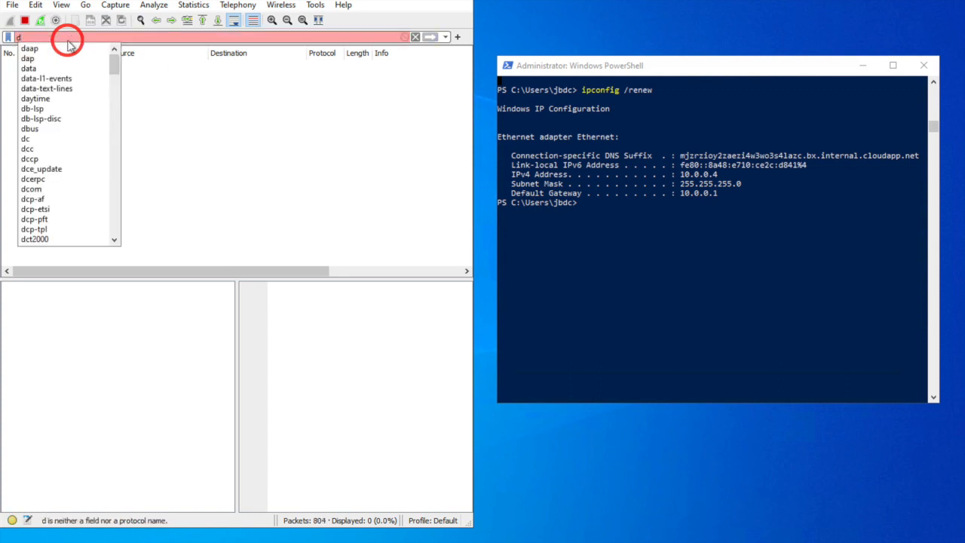
pyautogui.write('ns')
pyautogui.press('Return')
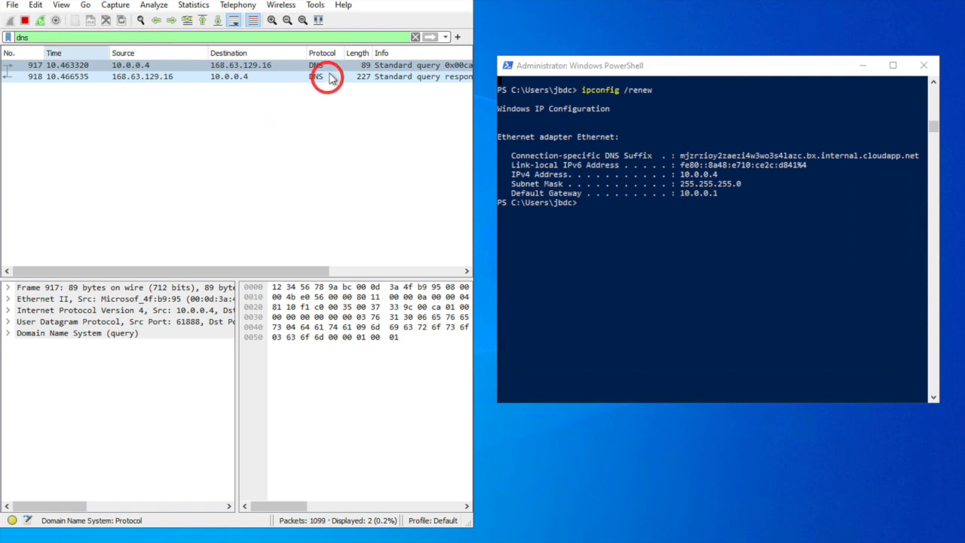
pyautogui.click(694, 69)
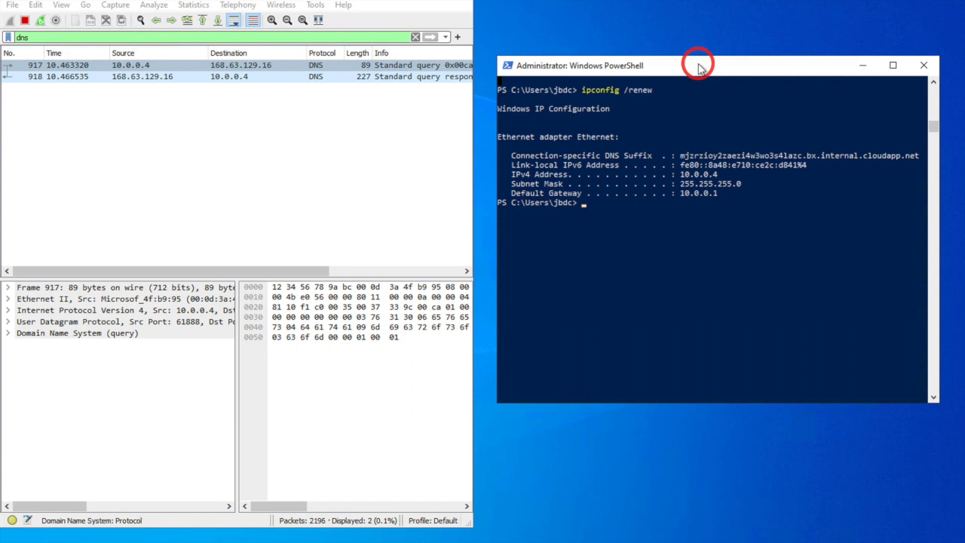
pyautogui.write('nslookup www.google.com')
pyautogui.press('Return')
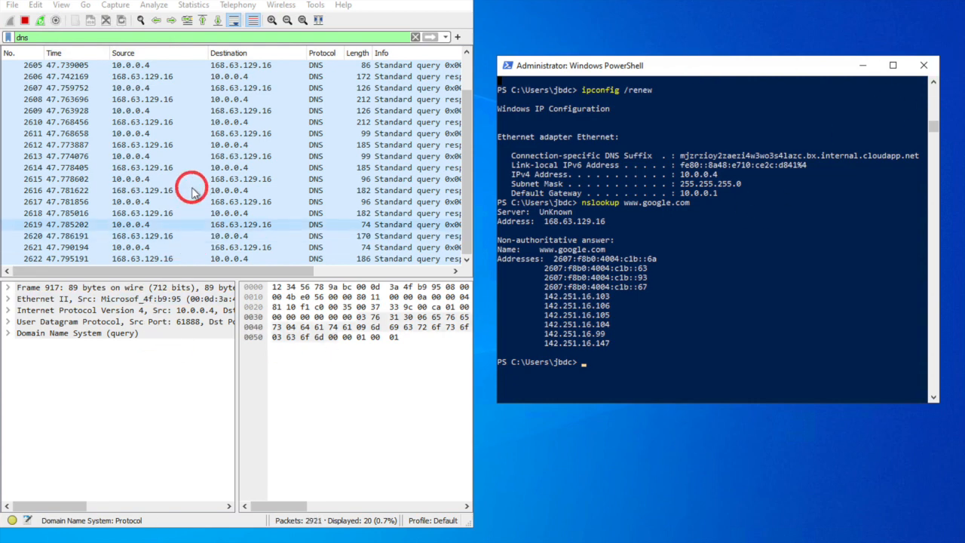
pyautogui.scroll(1, 193, 189)
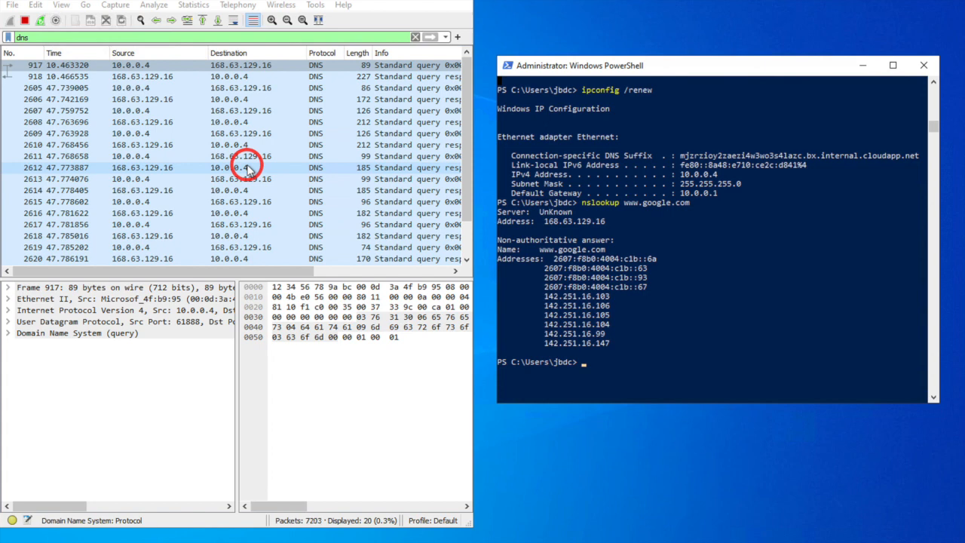
pyautogui.click(139, 169)
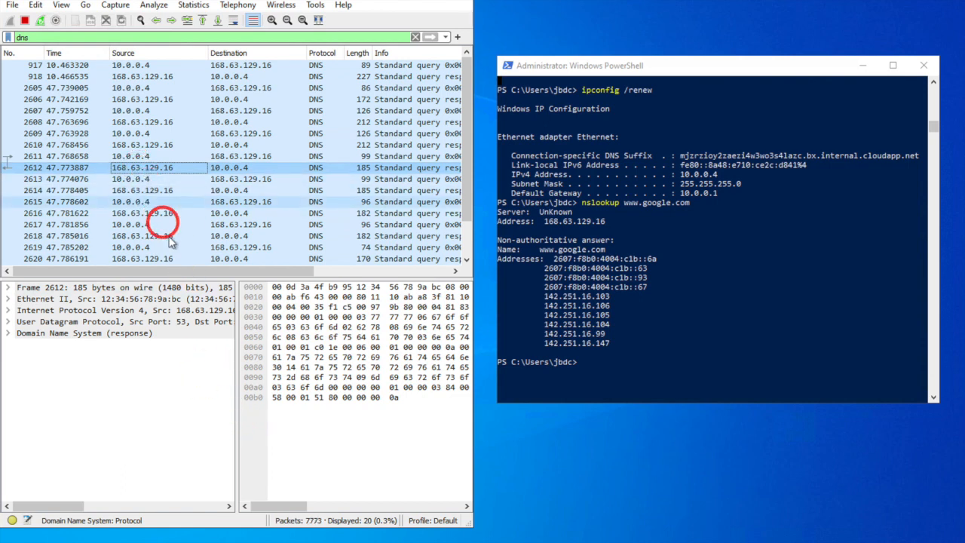
pyautogui.click(178, 202)
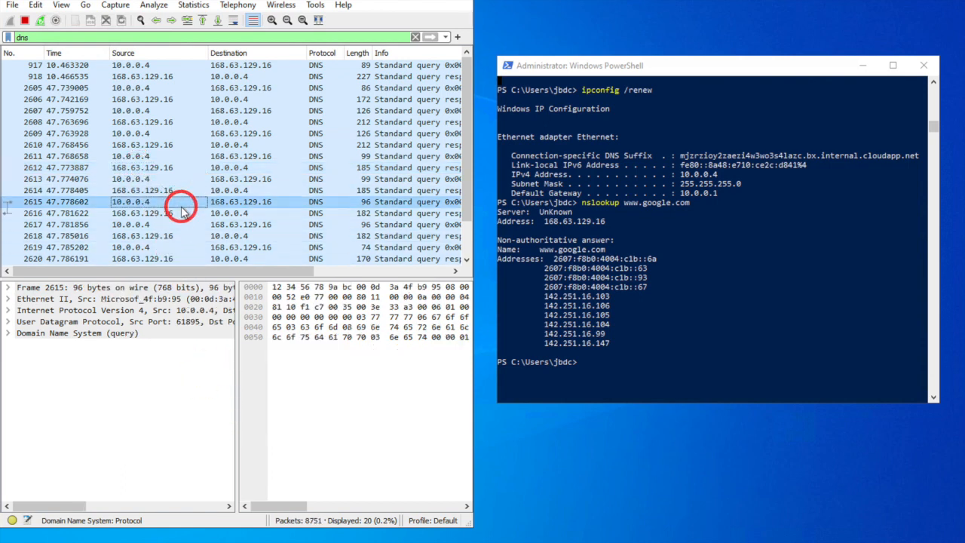
pyautogui.moveTo(259, 275); pyautogui.dragTo(379, 254)
pyautogui.scroll(-1, 379, 224)
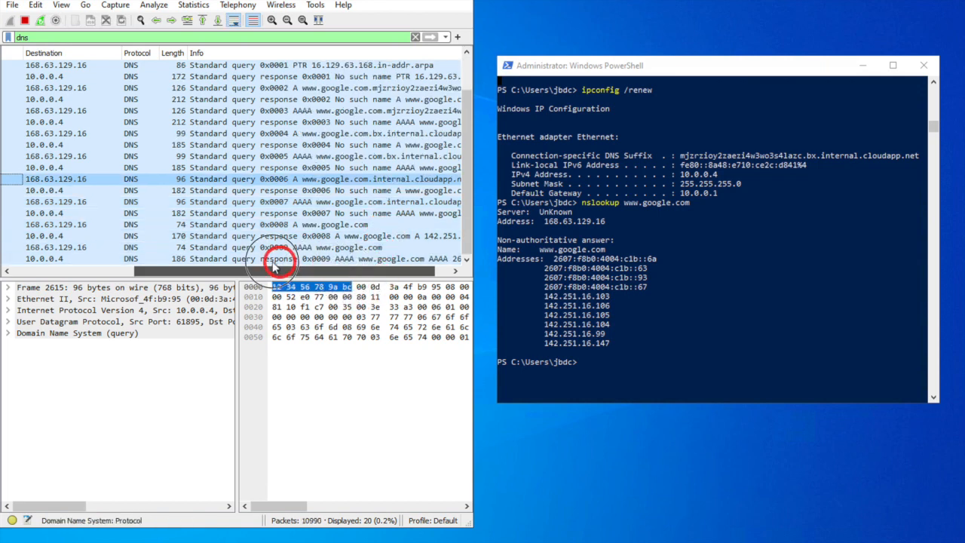
pyautogui.moveTo(294, 270); pyautogui.dragTo(123, 237)
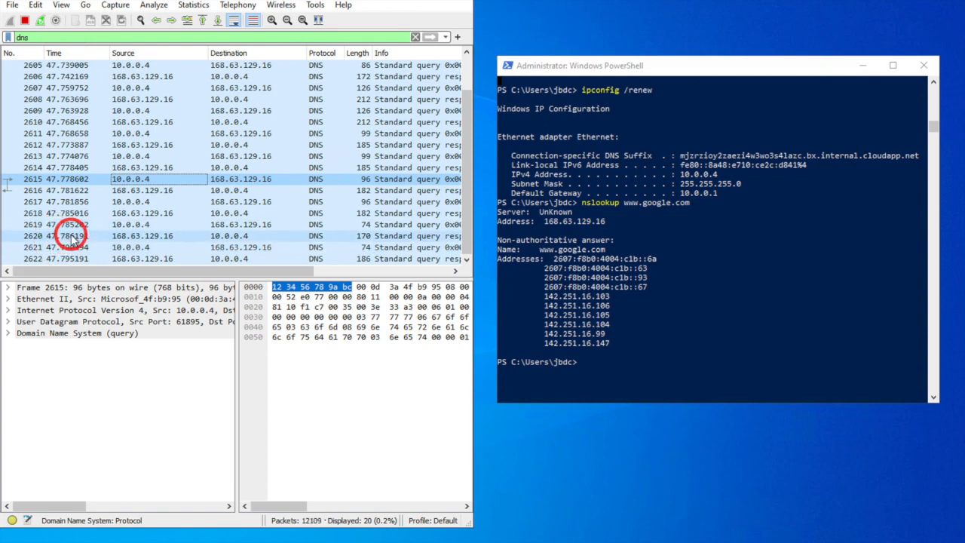
# Step: Replace the dns display filter with udp.port==53, apply it, and view the packets' Info details
pyautogui.click(44, 39)
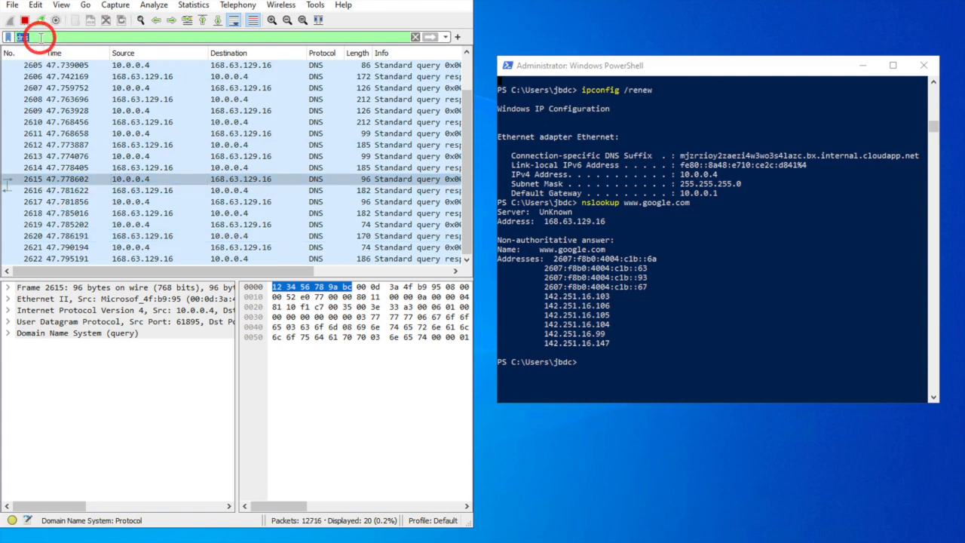
pyautogui.write('ud')
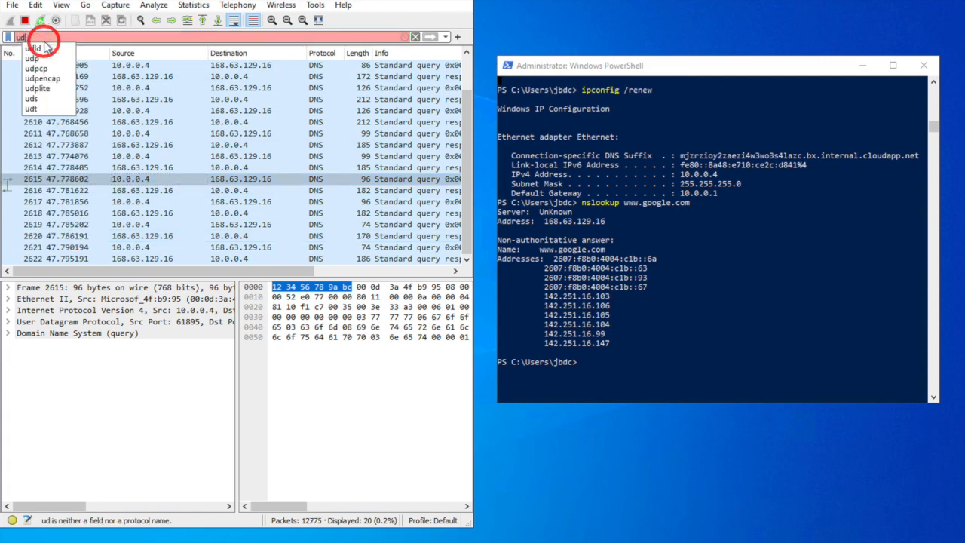
pyautogui.write('p')
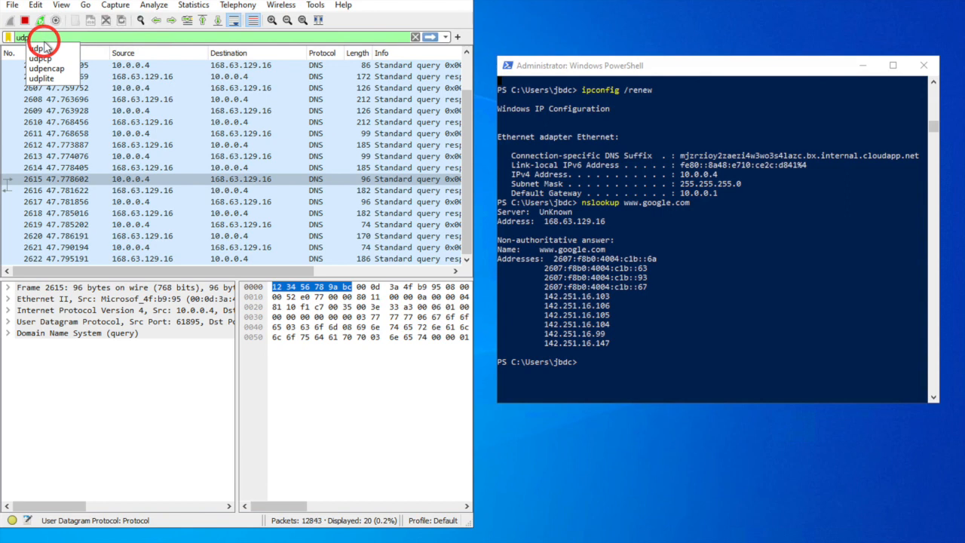
pyautogui.write('.po')
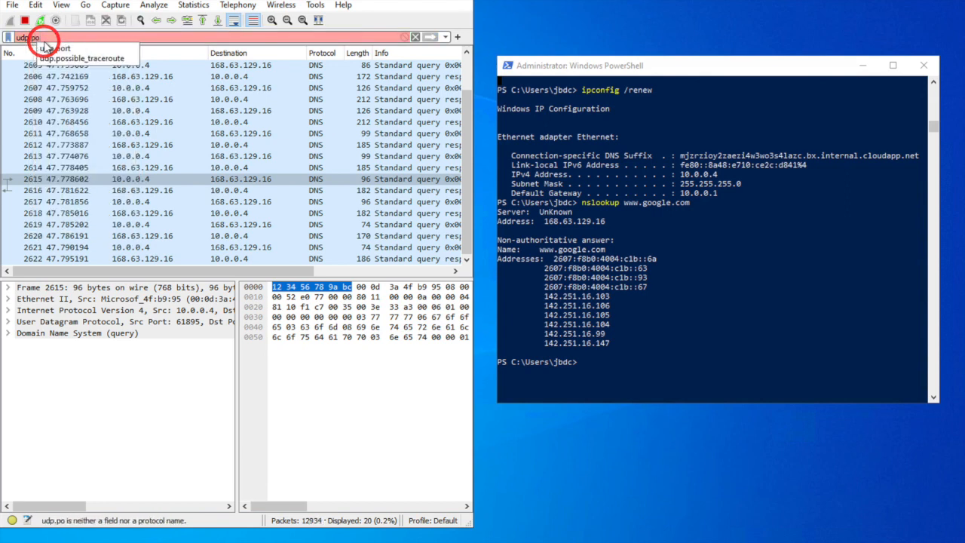
pyautogui.click(54, 48)
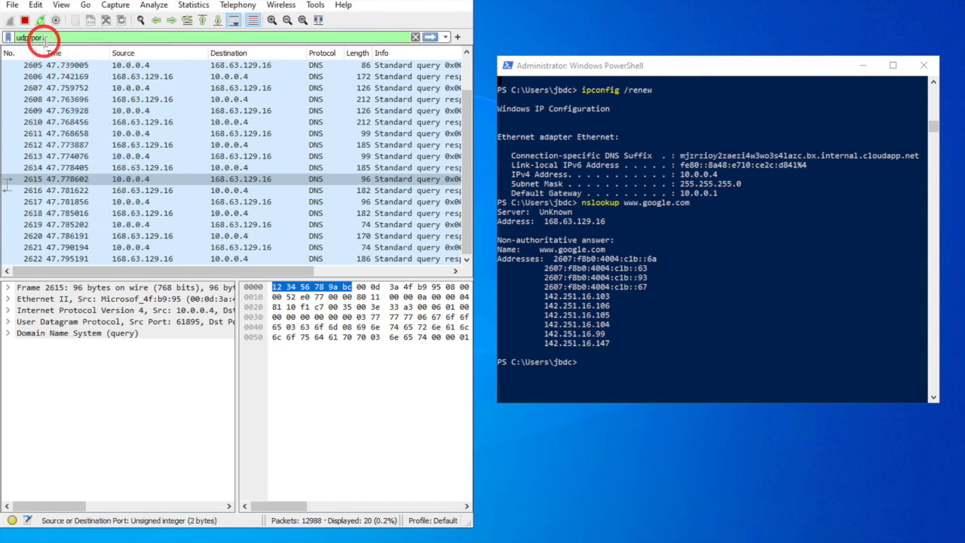
pyautogui.write('=')
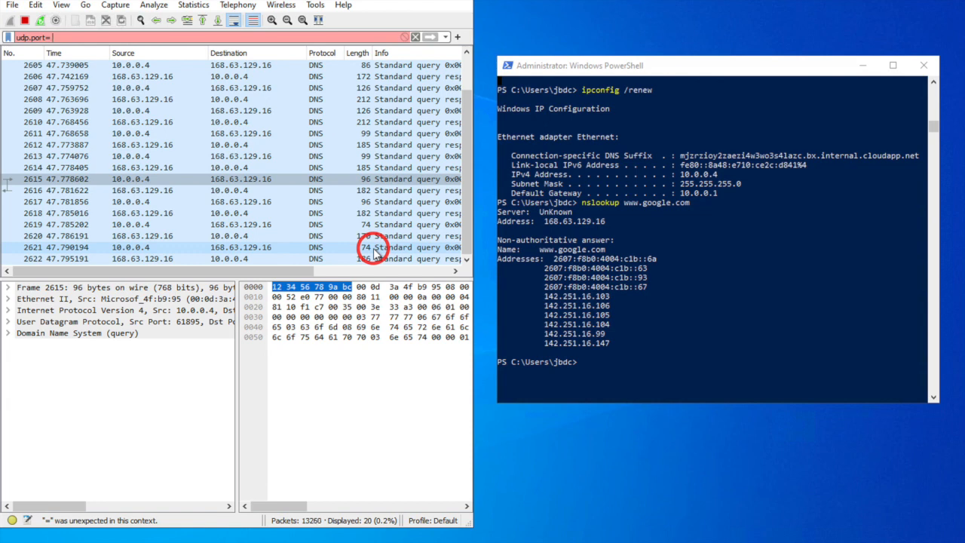
pyautogui.write('=')
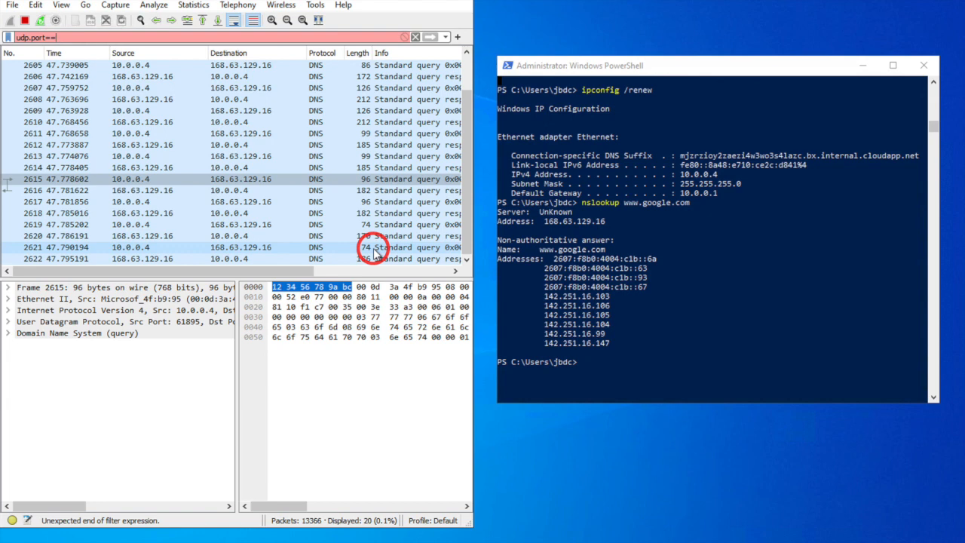
pyautogui.write('53')
pyautogui.press('Return')
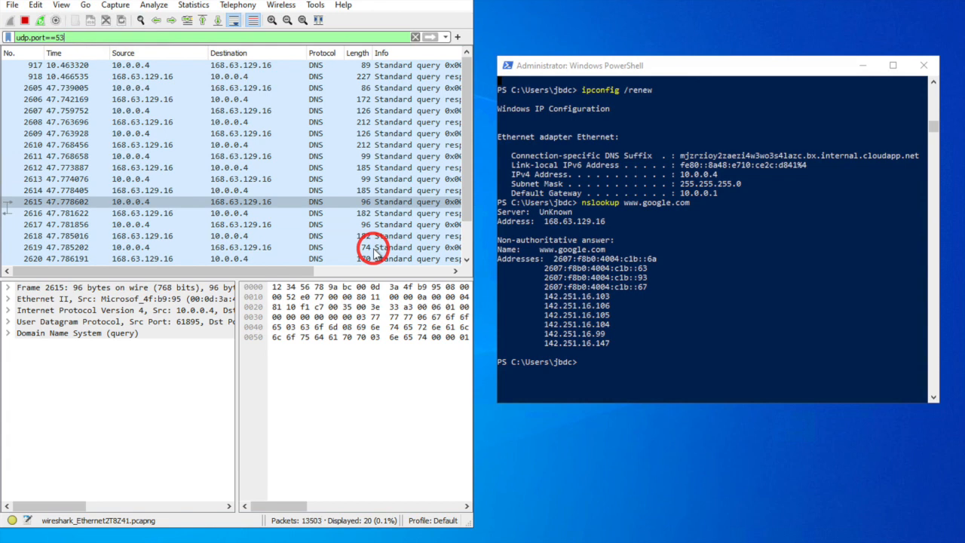
pyautogui.click(257, 273)
pyautogui.moveTo(257, 273); pyautogui.dragTo(411, 246)
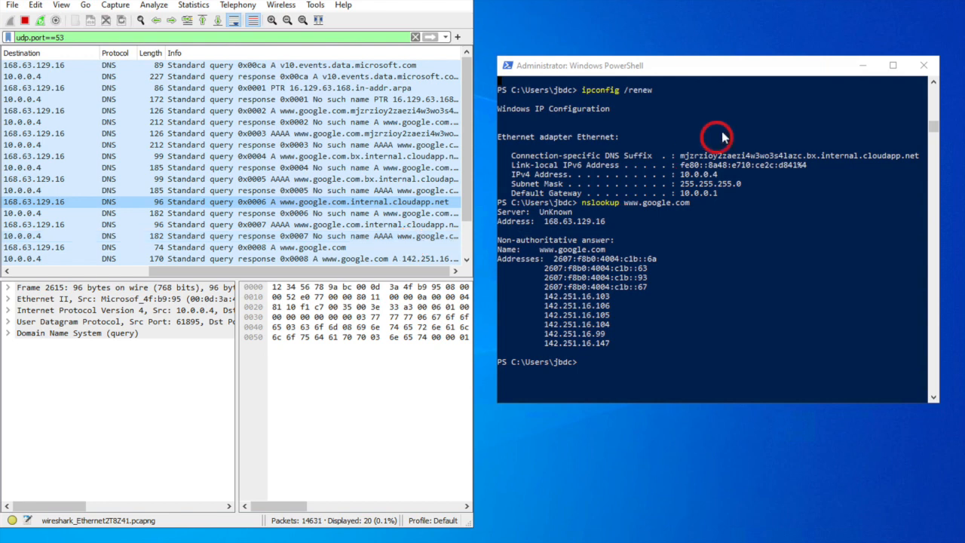
pyautogui.click(716, 64)
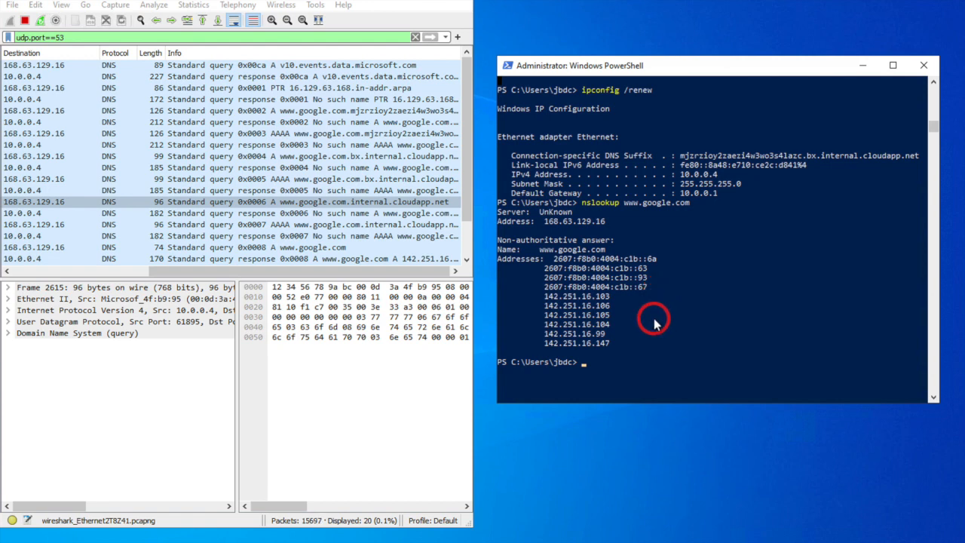
pyautogui.write('nsloo')
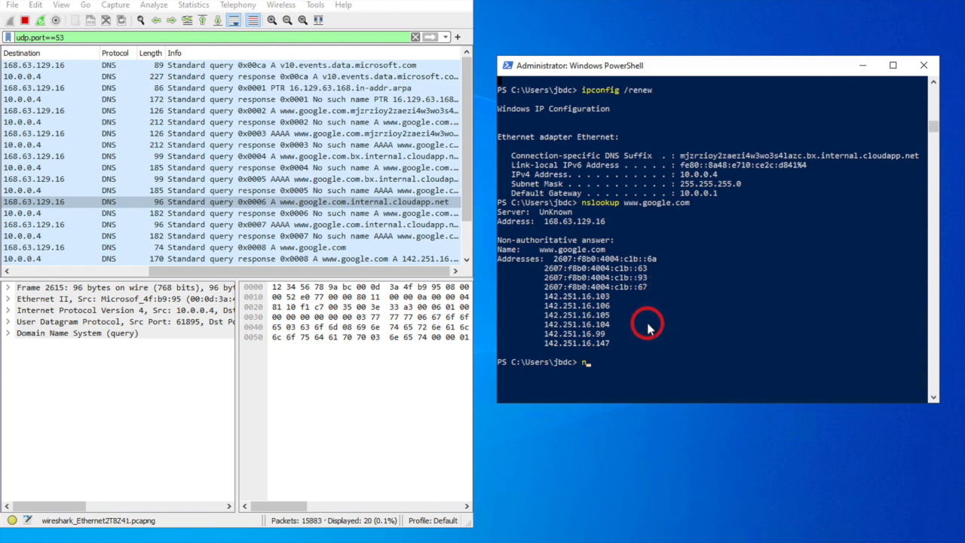
pyautogui.write('kup')
pyautogui.write(' disney.com')
pyautogui.press('Left')
pyautogui.press('Left')
pyautogui.press('Left')
pyautogui.press('Left')
pyautogui.press('Left')
pyautogui.press('Left')
pyautogui.press('Left')
pyautogui.press('Left')
pyautogui.press('Left')
pyautogui.write('www.')
pyautogui.press('Right')
pyautogui.press('Right')
pyautogui.press('Right')
pyautogui.press('Right')
pyautogui.press('Right')
pyautogui.press('Right')
pyautogui.press('Right')
pyautogui.press('Right')
pyautogui.press('Right')
pyautogui.press('Right')
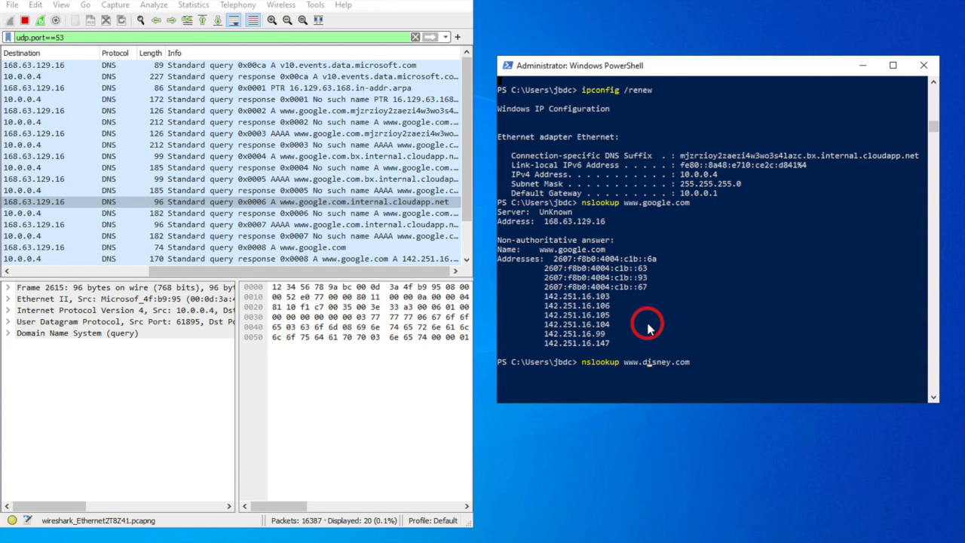
pyautogui.press('Right')
pyautogui.press('Return')
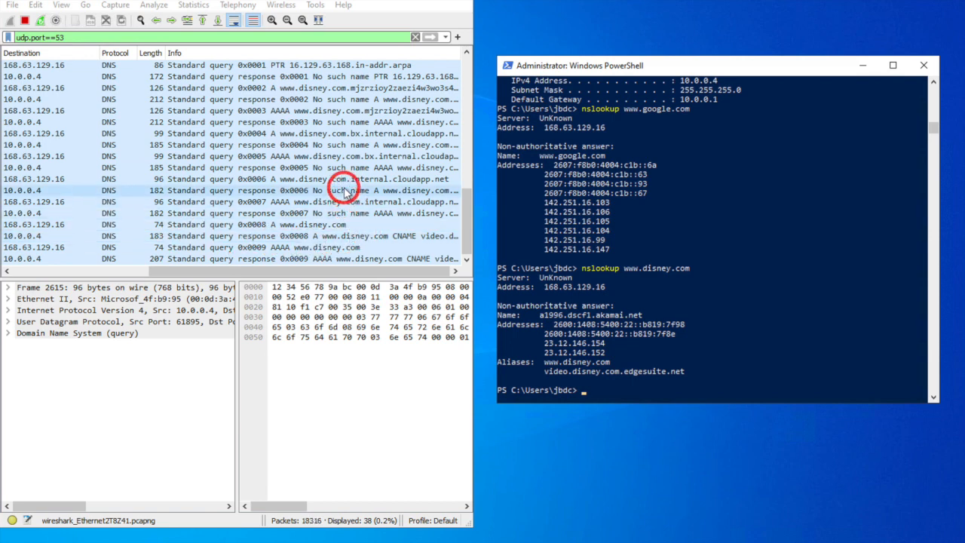
pyautogui.scroll(6, 344, 200)
pyautogui.scroll(1, 347, 192)
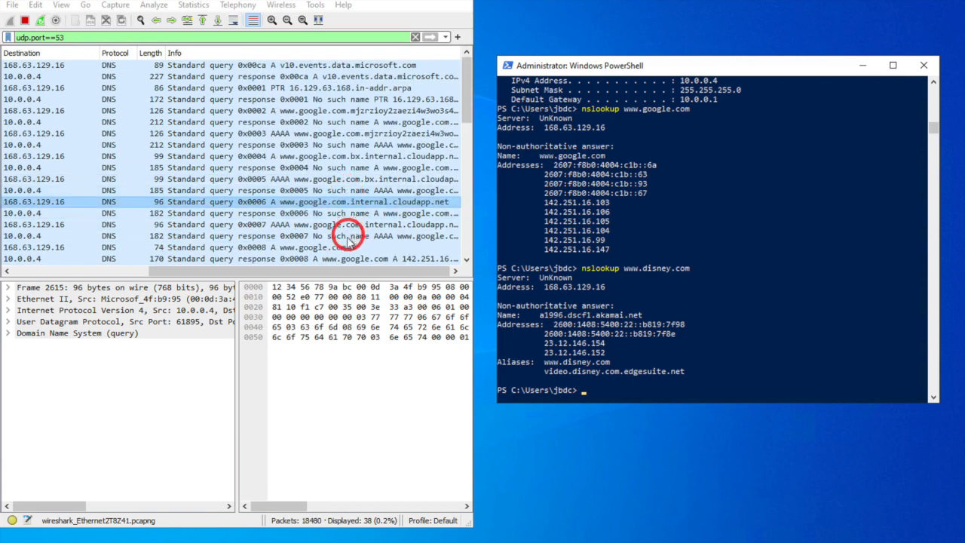
pyautogui.scroll(-6, 351, 219)
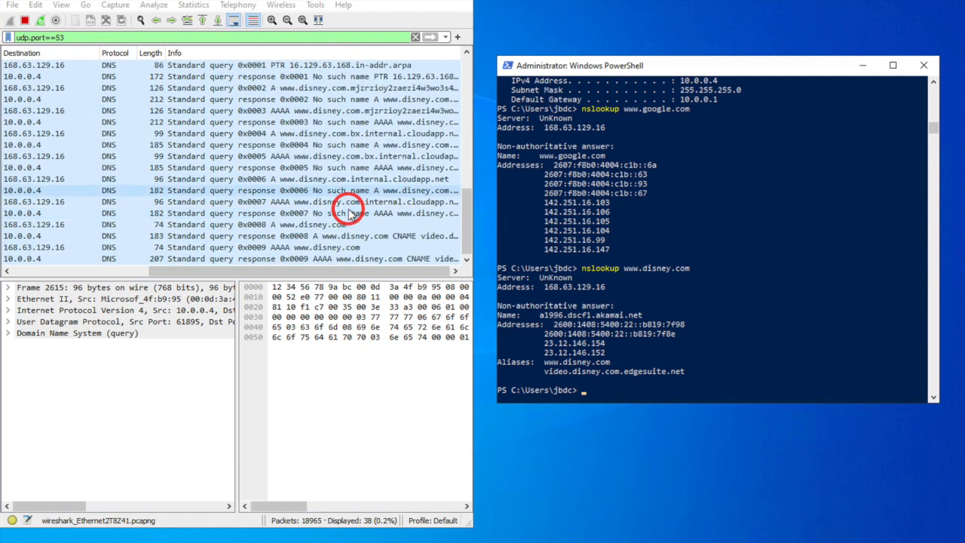
pyautogui.click(284, 214)
pyautogui.click(266, 200)
pyautogui.click(360, 213)
pyautogui.click(329, 179)
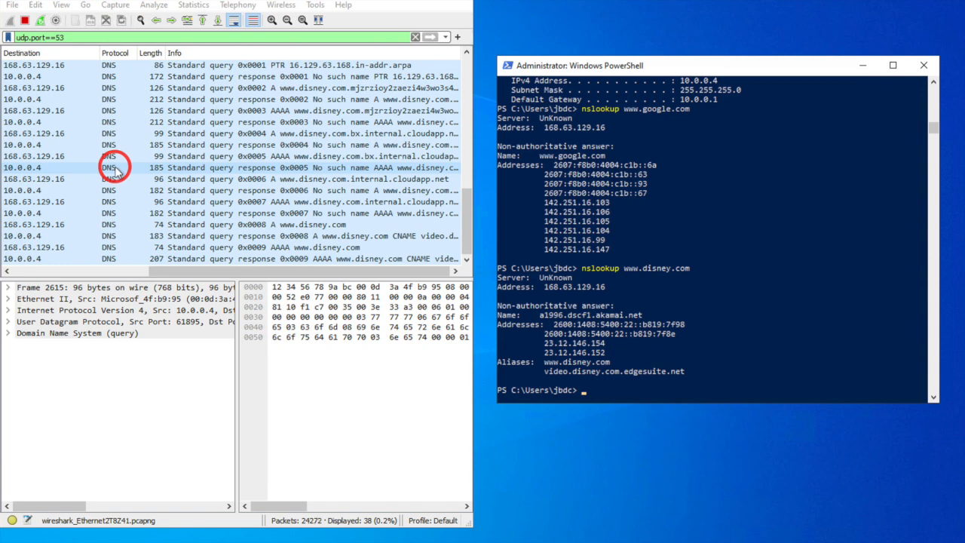
# Step: Restart the packet capture without saving the captured packets and filter the packet list by rdp
pyautogui.click(40, 23)
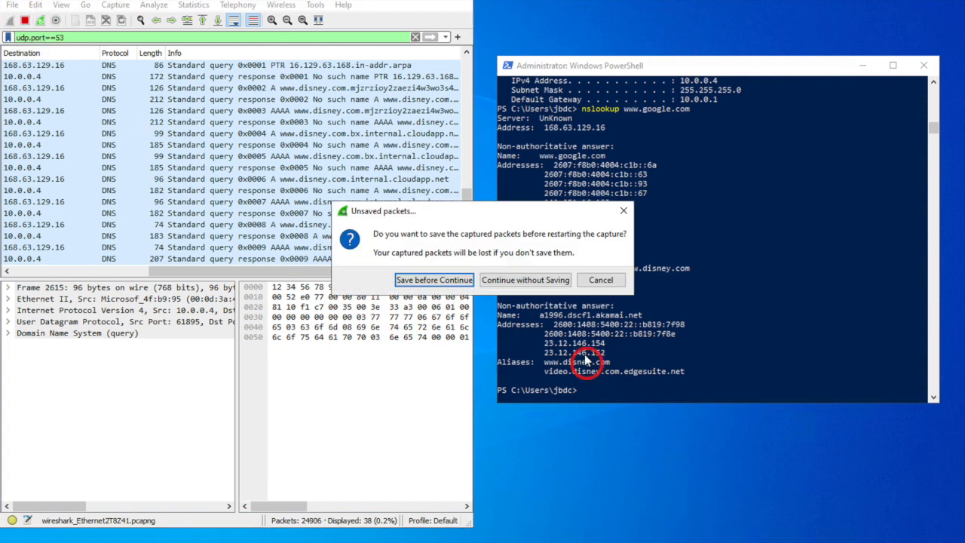
pyautogui.click(538, 285)
pyautogui.doubleClick(88, 36)
pyautogui.tripleClick(85, 35)
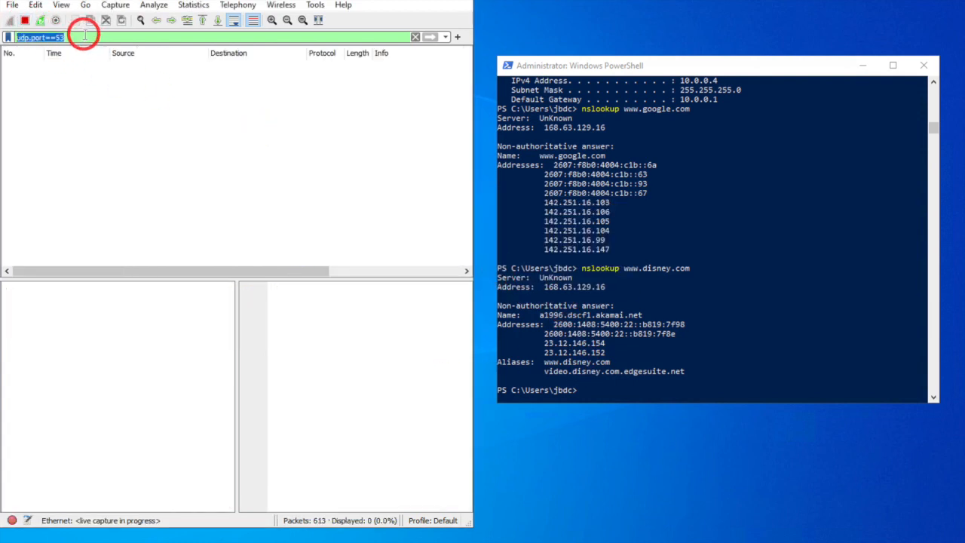
pyautogui.press('BackSpace')
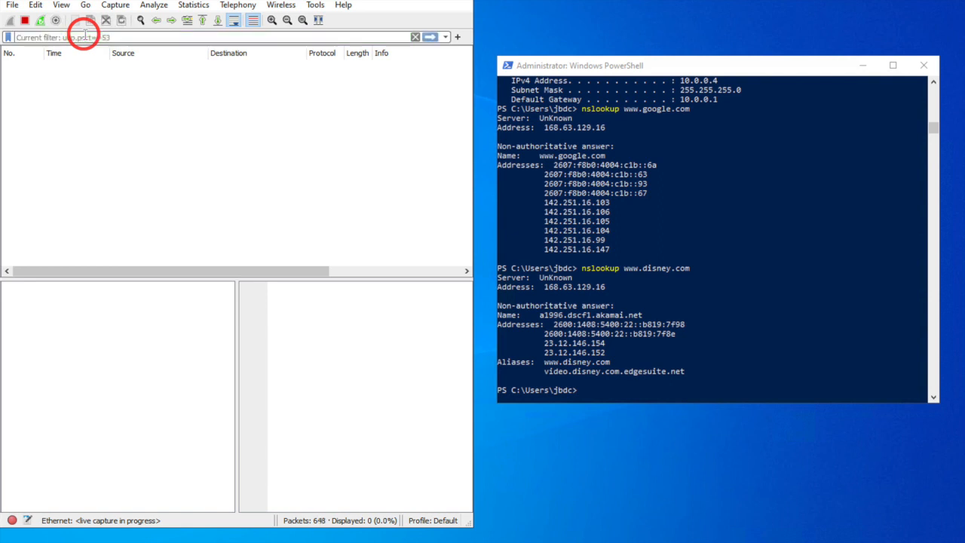
pyautogui.write('rdp')
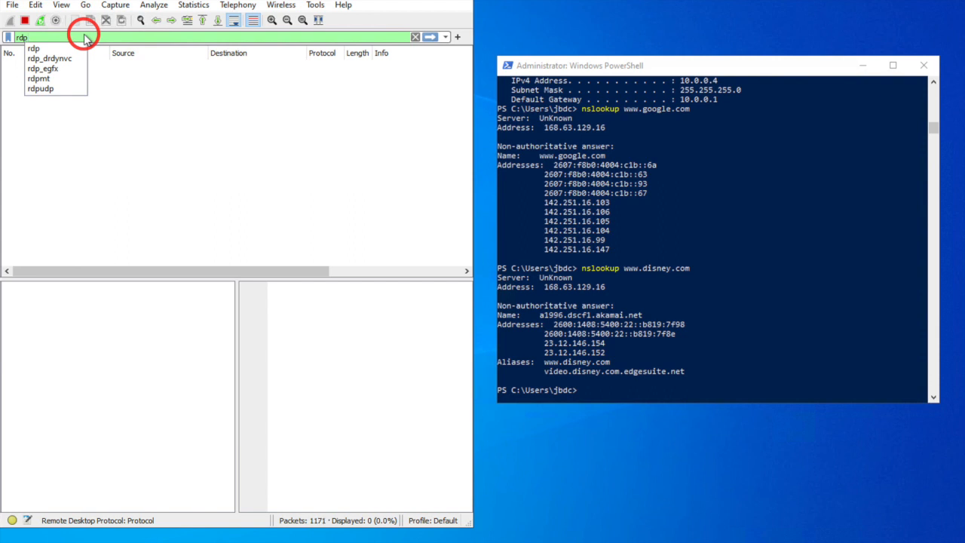
pyautogui.press('Return')
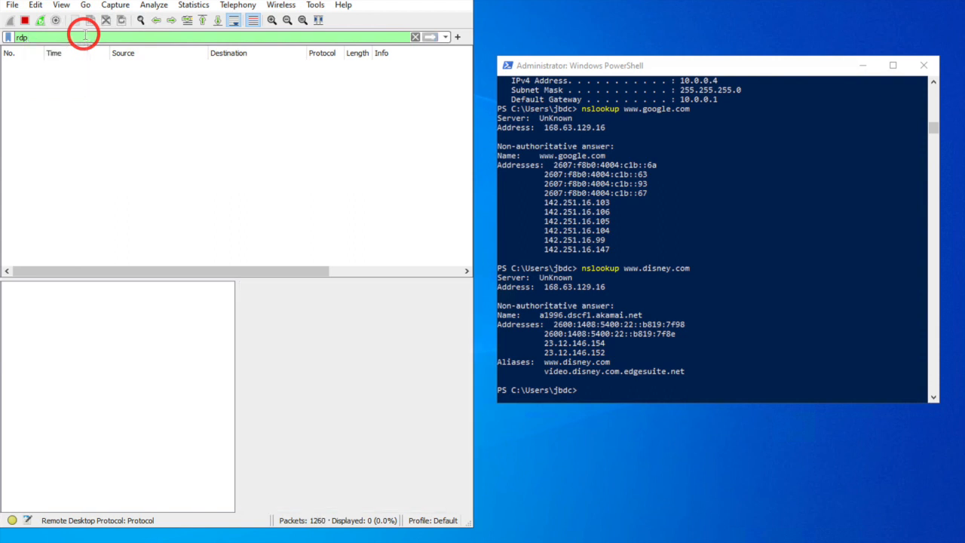
pyautogui.click(328, 38)
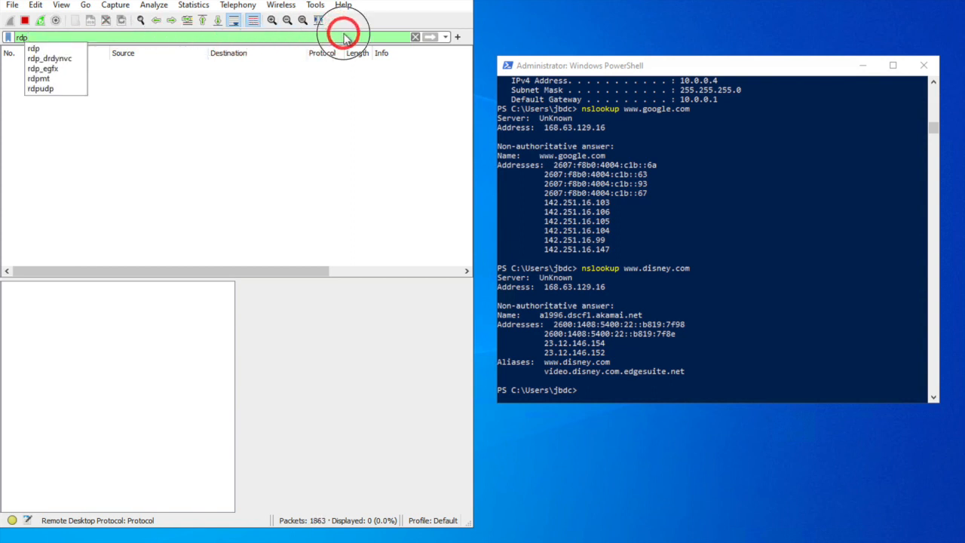
pyautogui.click(387, 62)
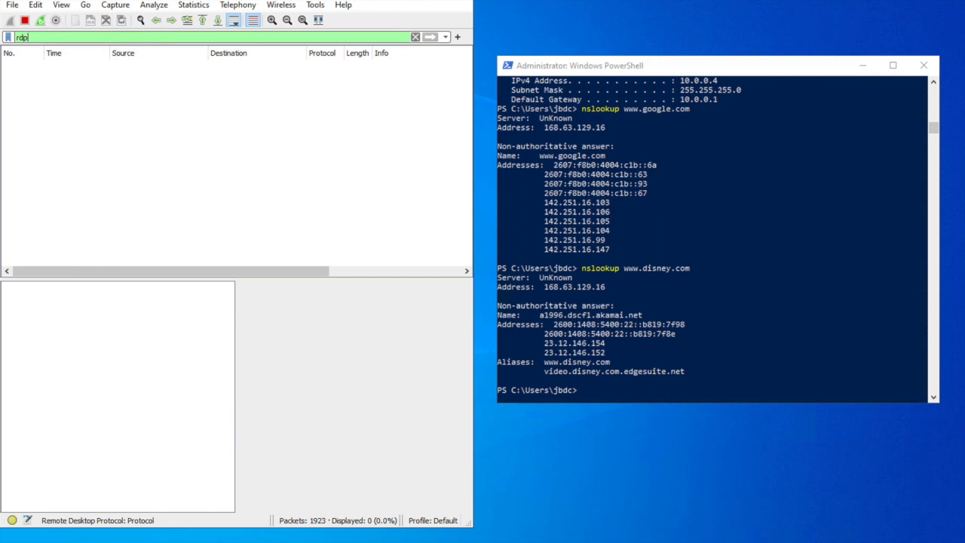
pyautogui.click(923, 112)
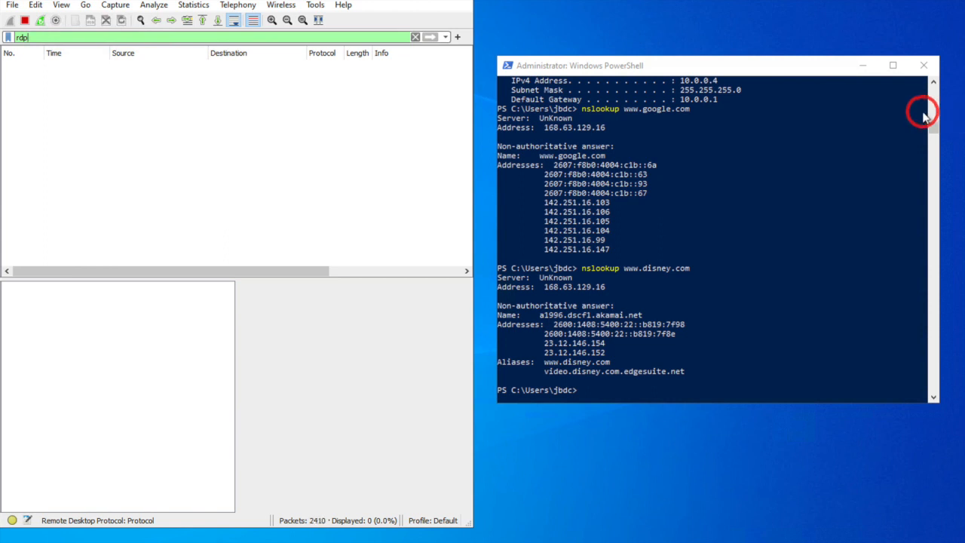
pyautogui.scroll(-6, 600, 172)
pyautogui.scroll(-2, 599, 172)
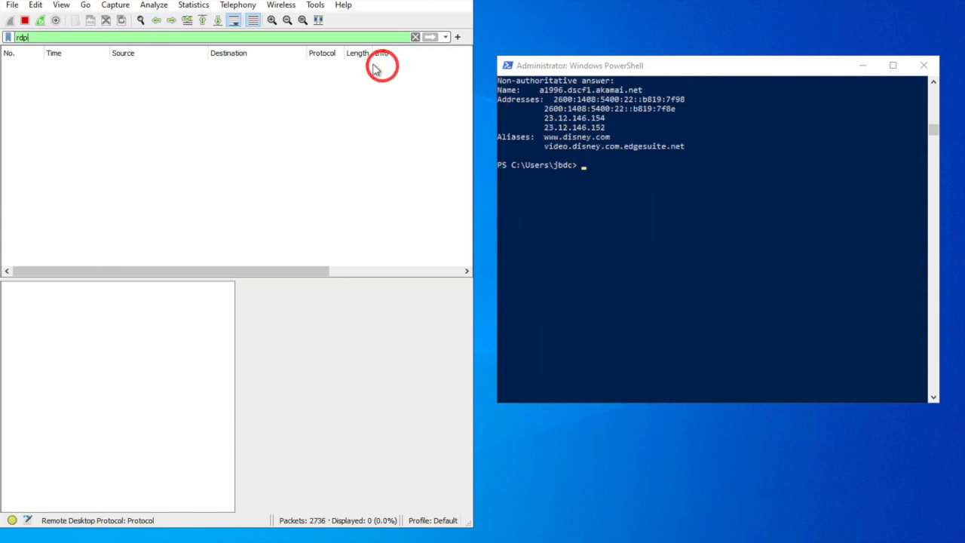
# Step: Clear the display filter and apply the rdp filter again
pyautogui.click(415, 36)
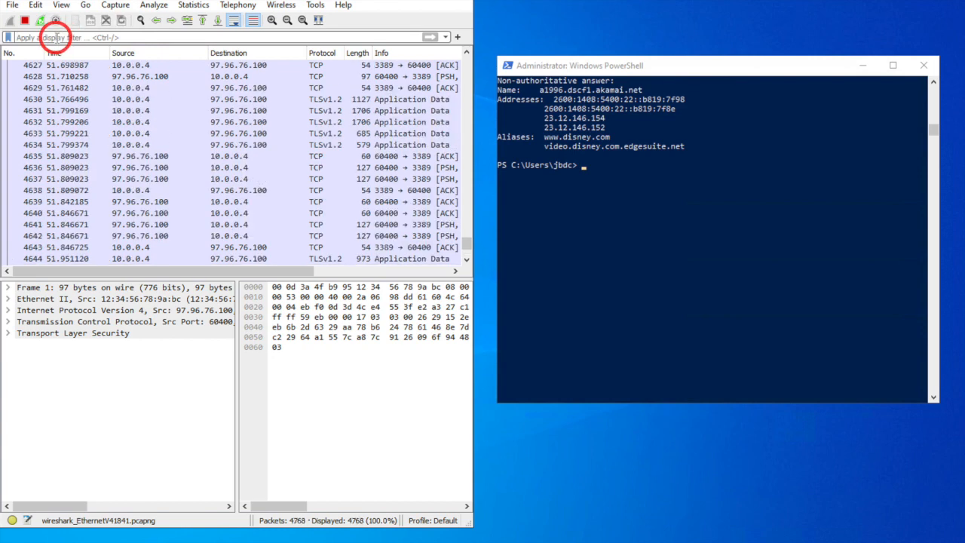
pyautogui.write('rdp')
pyautogui.press('Return')
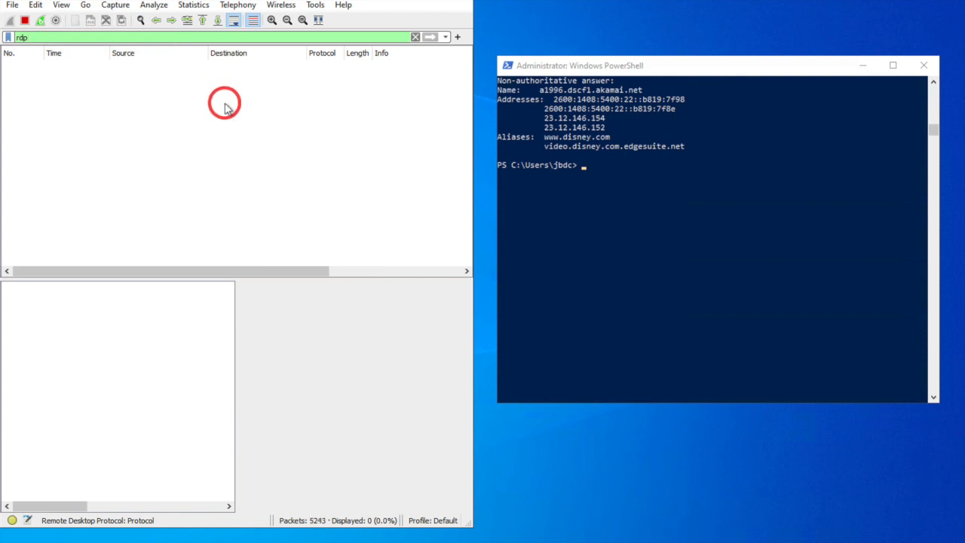
# Step: Replace the rdp display filter with tcp.port==3389 to show the remote desktop traffic
pyautogui.press('BackSpace')
pyautogui.press('BackSpace')
pyautogui.press('BackSpace')
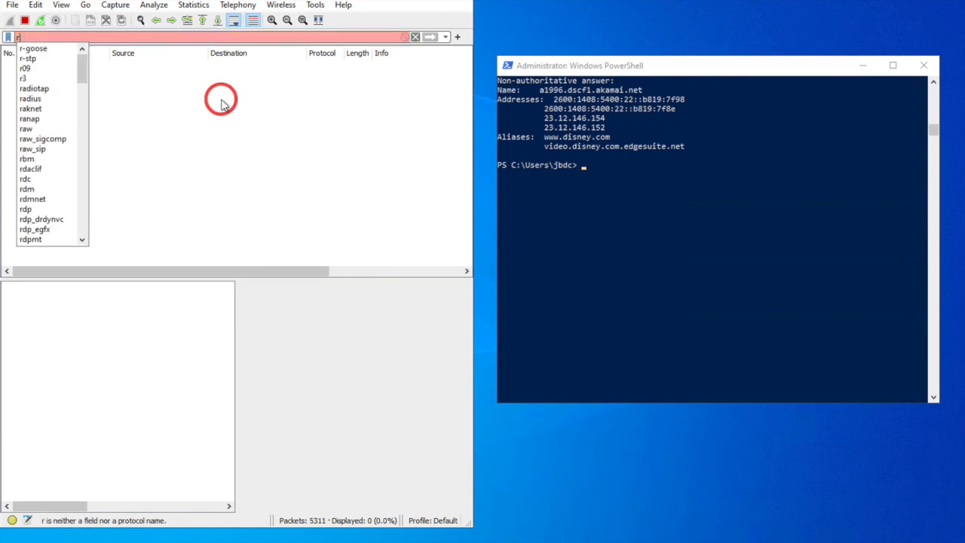
pyautogui.write('tc')
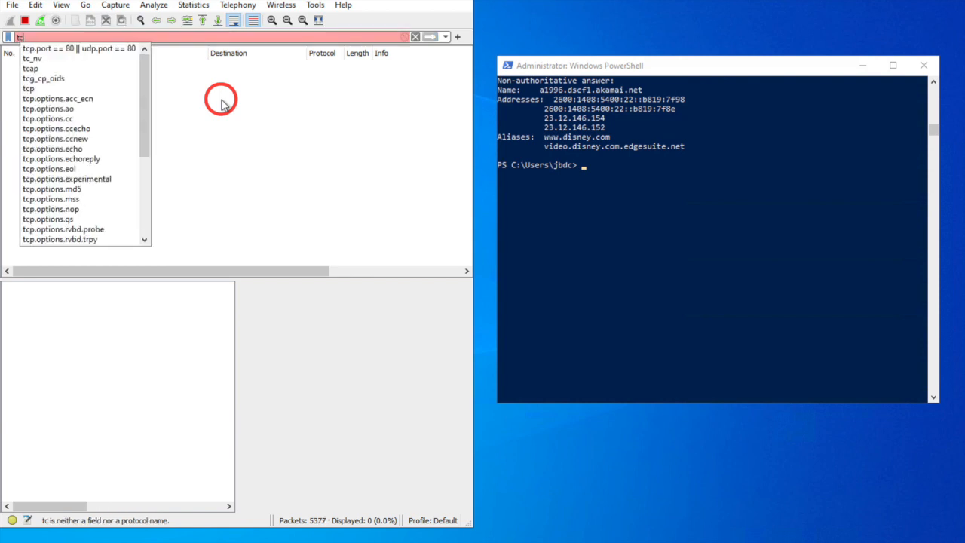
pyautogui.write('p')
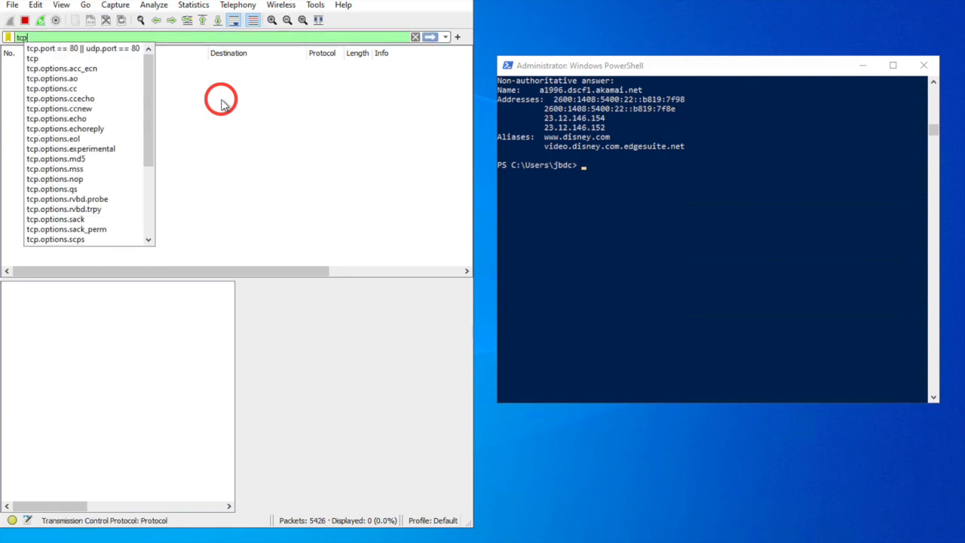
pyautogui.write('.por')
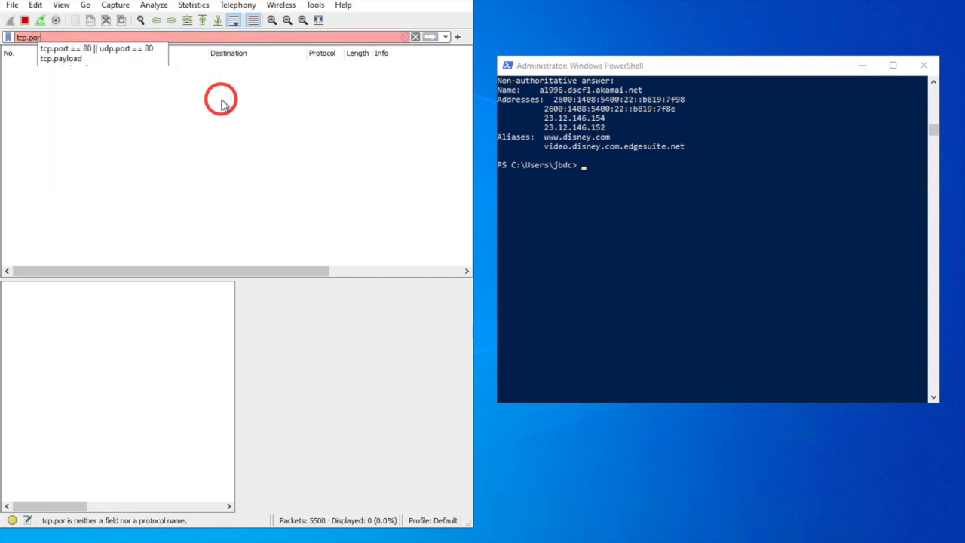
pyautogui.write('t==')
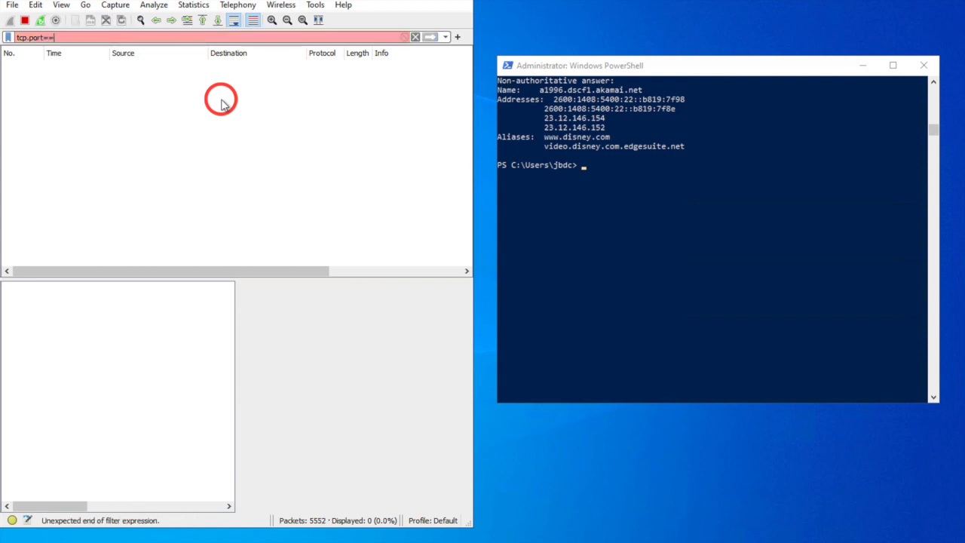
pyautogui.write('3389')
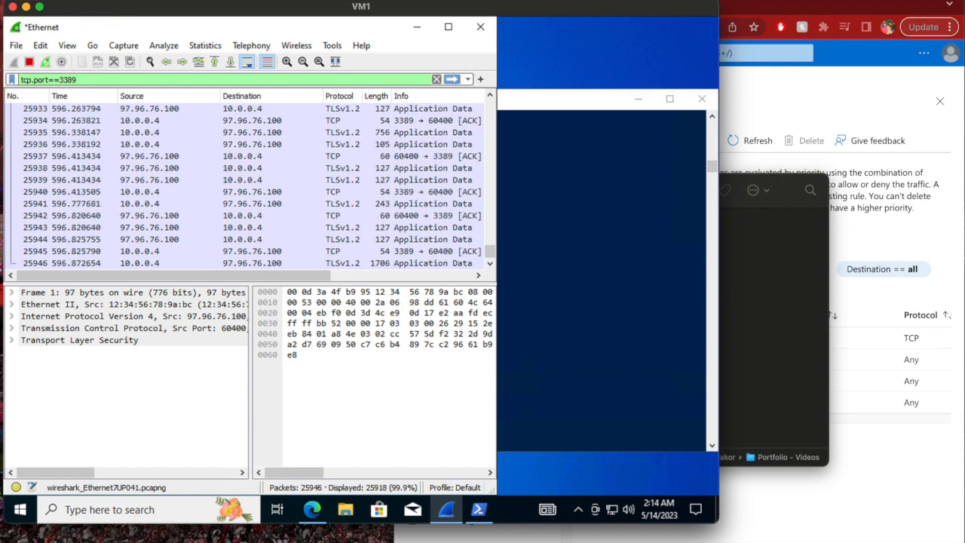
# Step: Close the VM1 remote desktop window and switch to the Azure portal's home page in a full-screen browser
pyautogui.click(61, 0)
pyautogui.click(120, 115)
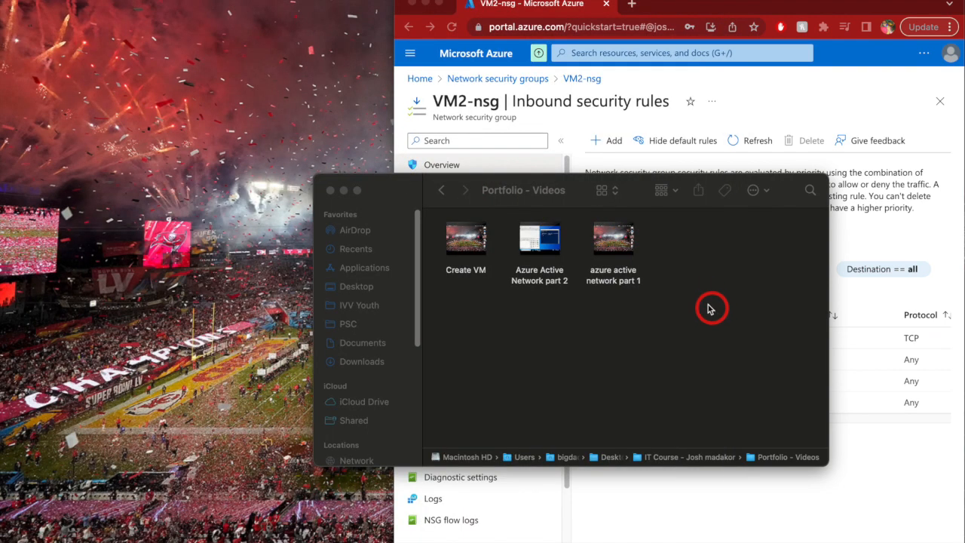
pyautogui.click(803, 17)
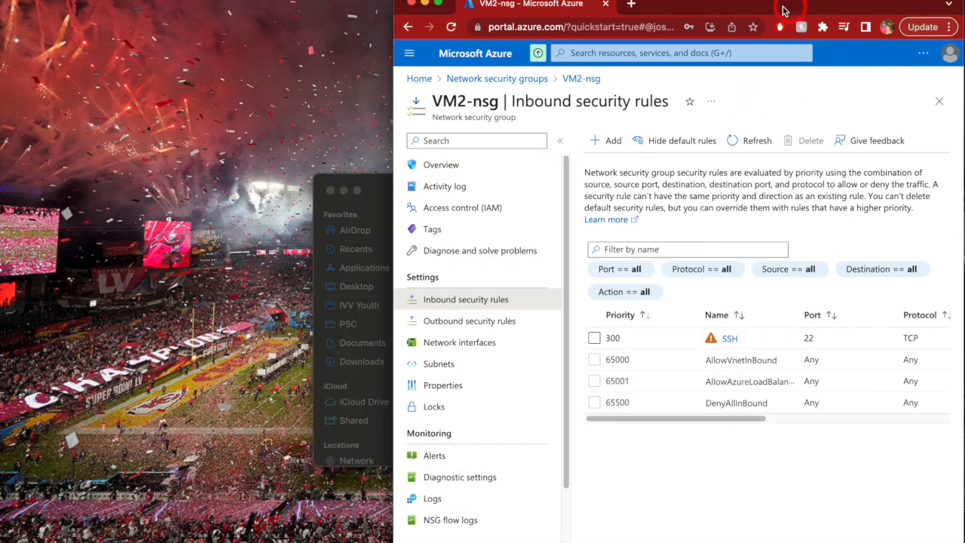
pyautogui.click(441, 4)
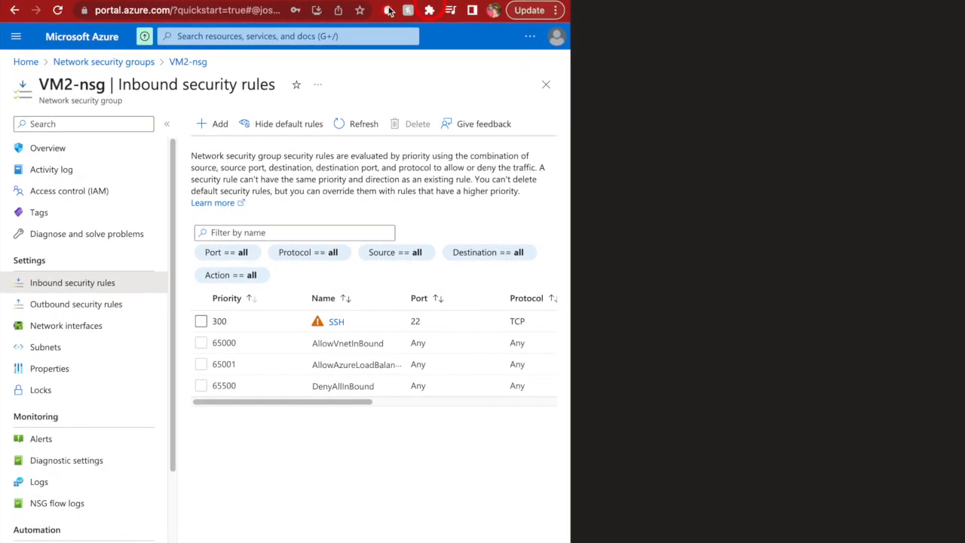
pyautogui.click(23, 62)
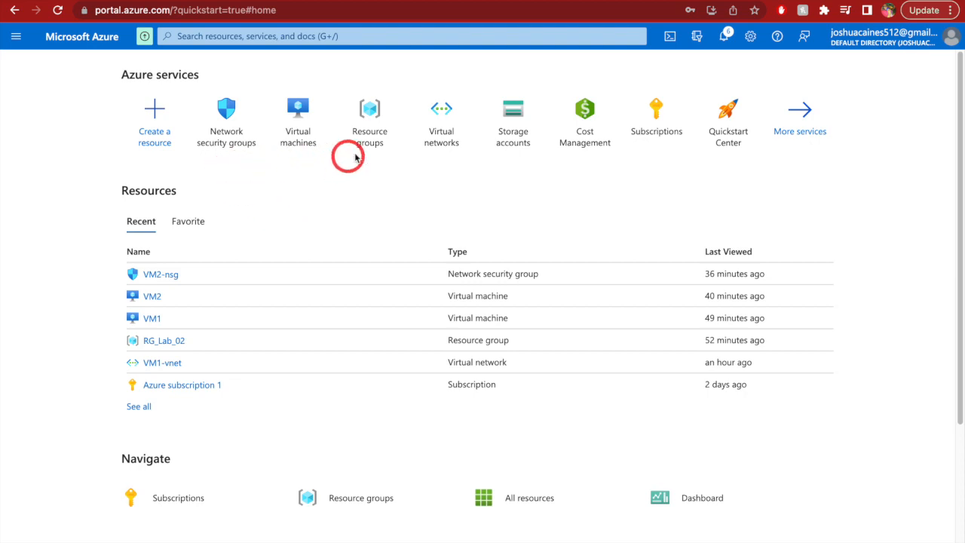
# Step: Delete the RG_Lab_02 resource group with all its resources, entering RG_Lab_02 as the confirmation name
pyautogui.click(382, 108)
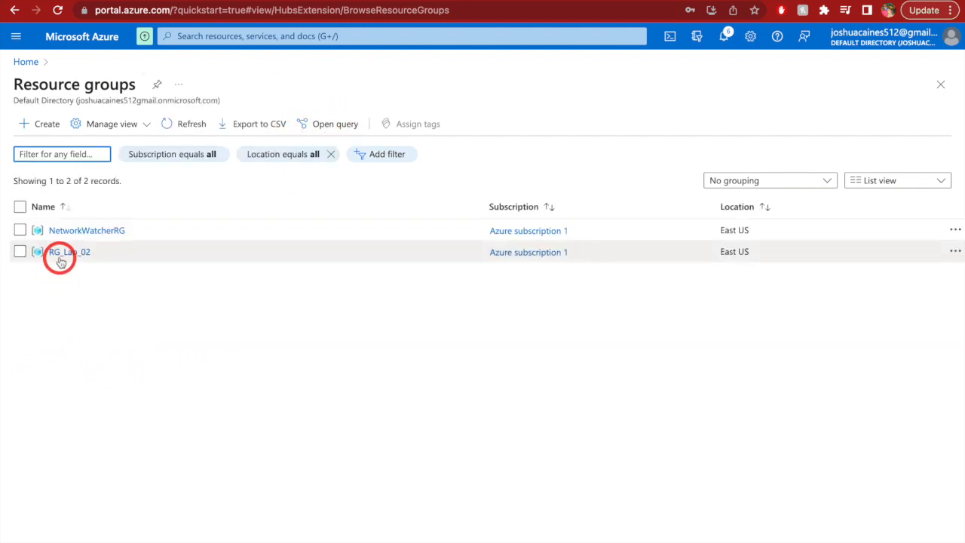
pyautogui.click(64, 253)
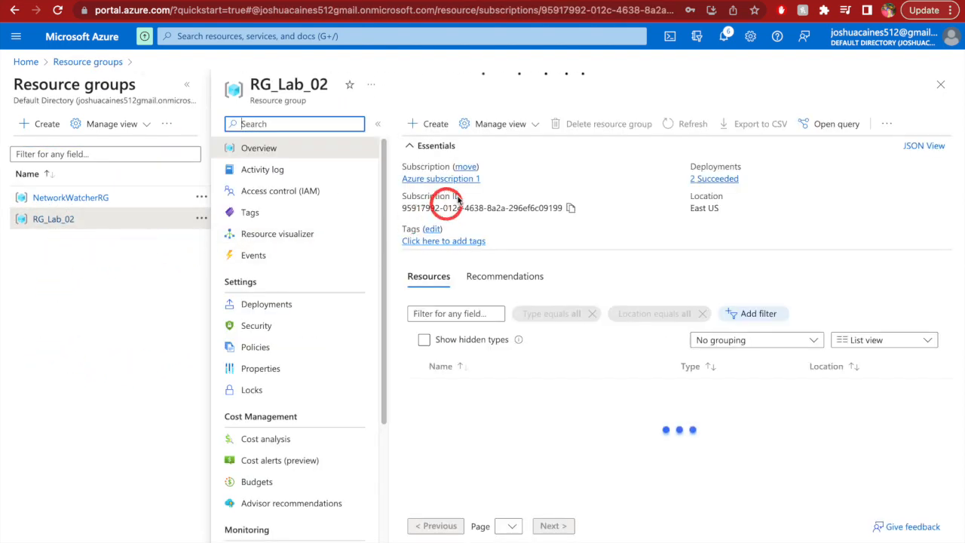
pyautogui.click(606, 124)
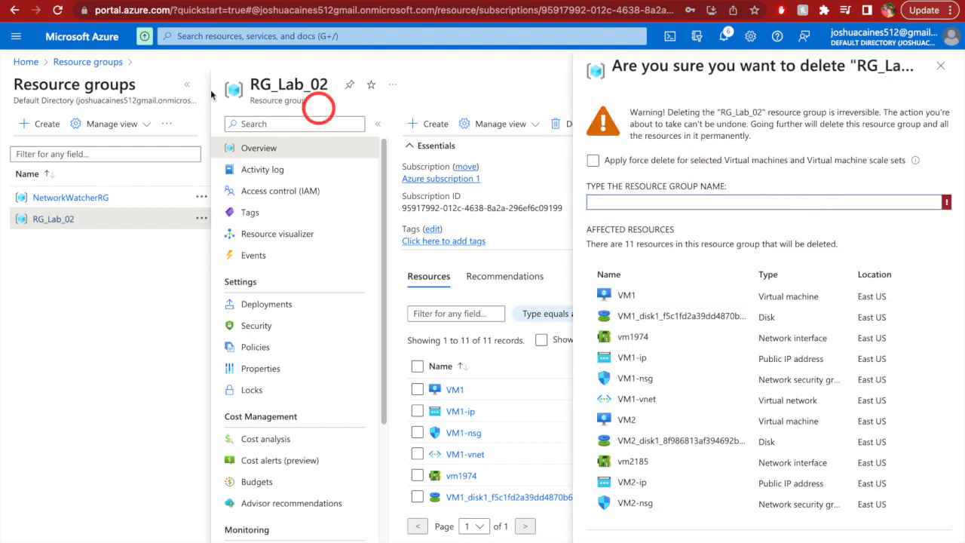
pyautogui.moveTo(331, 87); pyautogui.dragTo(268, 87)
pyautogui.rightClick(267, 88)
pyautogui.click(311, 120)
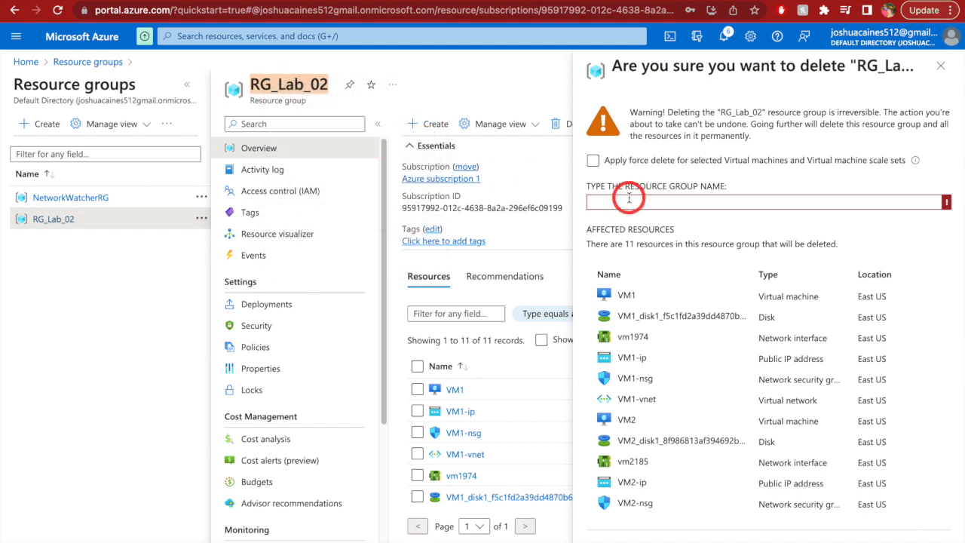
pyautogui.click(630, 198)
pyautogui.rightClick(630, 198)
pyautogui.click(683, 294)
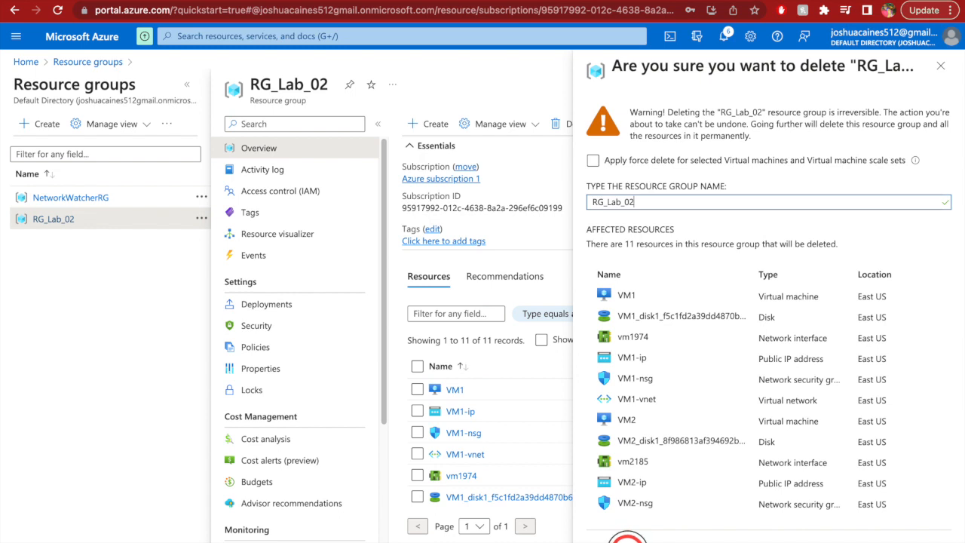
pyautogui.click(626, 538)
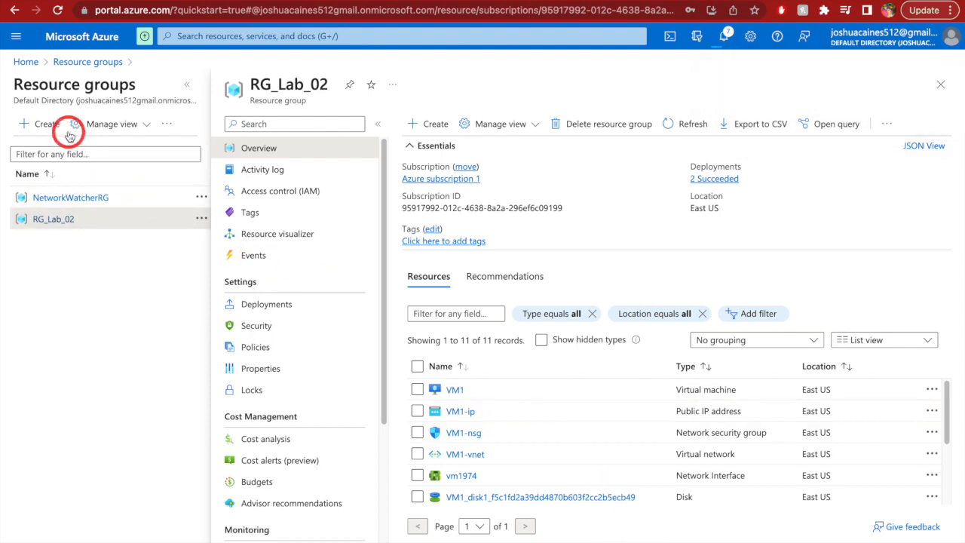
# Step: Delete the NetworkWatcherRG resource group, entering NetworkWatcherRG as the confirmation name, and return to the Azure home page
pyautogui.click(66, 68)
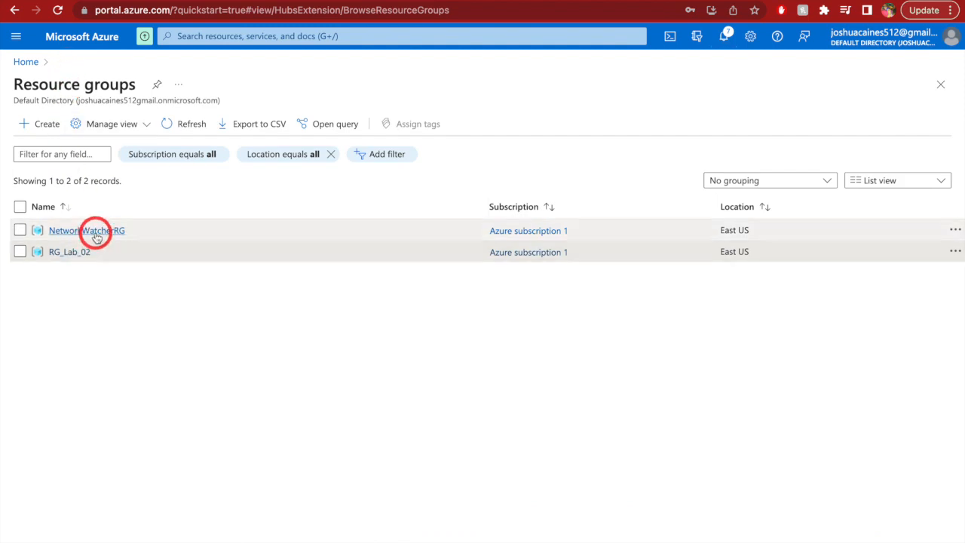
pyautogui.click(95, 232)
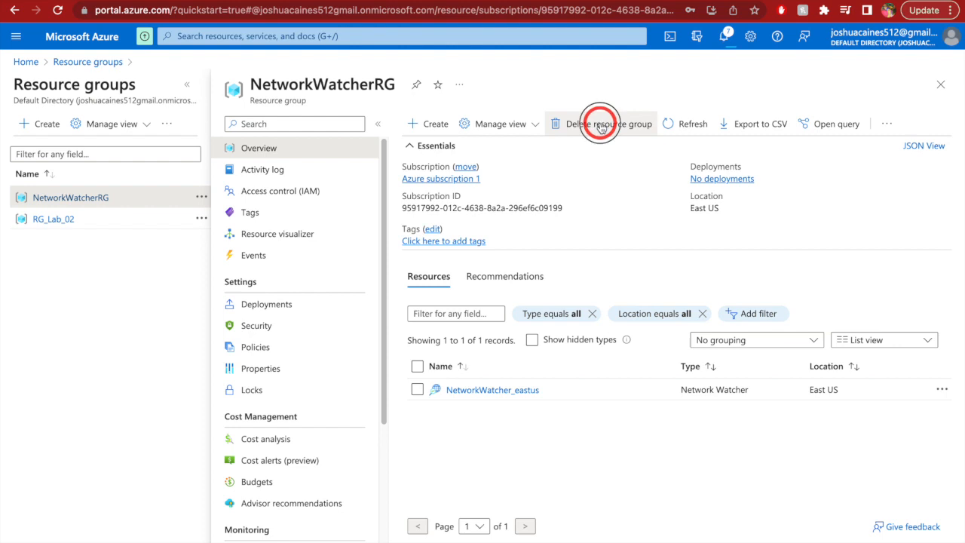
pyautogui.click(601, 125)
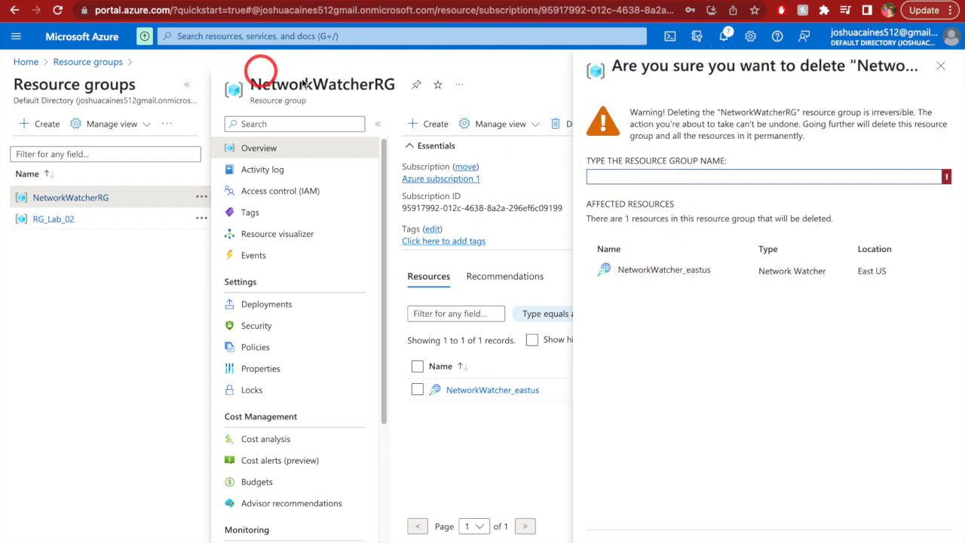
pyautogui.doubleClick(381, 84)
pyautogui.rightClick(373, 86)
pyautogui.click(417, 117)
pyautogui.click(624, 176)
pyautogui.rightClick(625, 178)
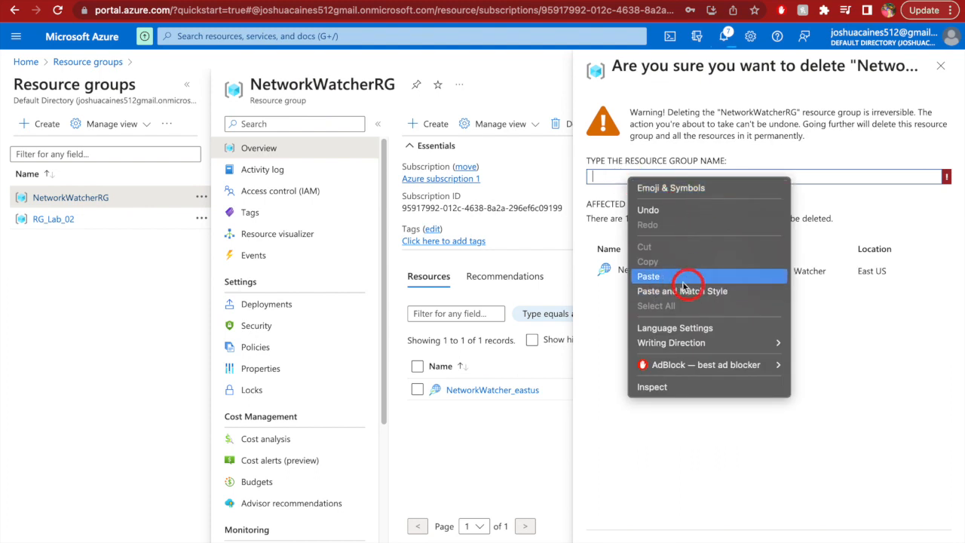
pyautogui.click(683, 279)
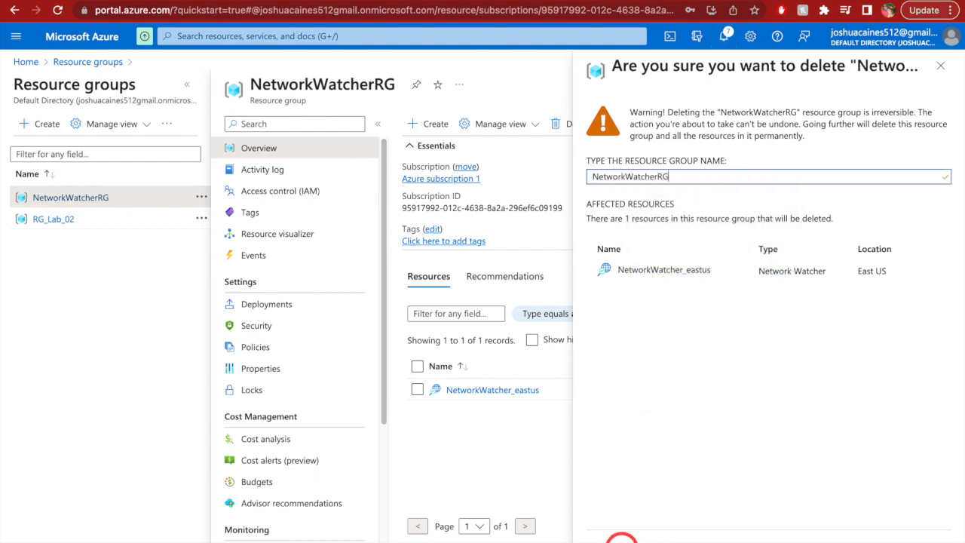
pyautogui.click(622, 538)
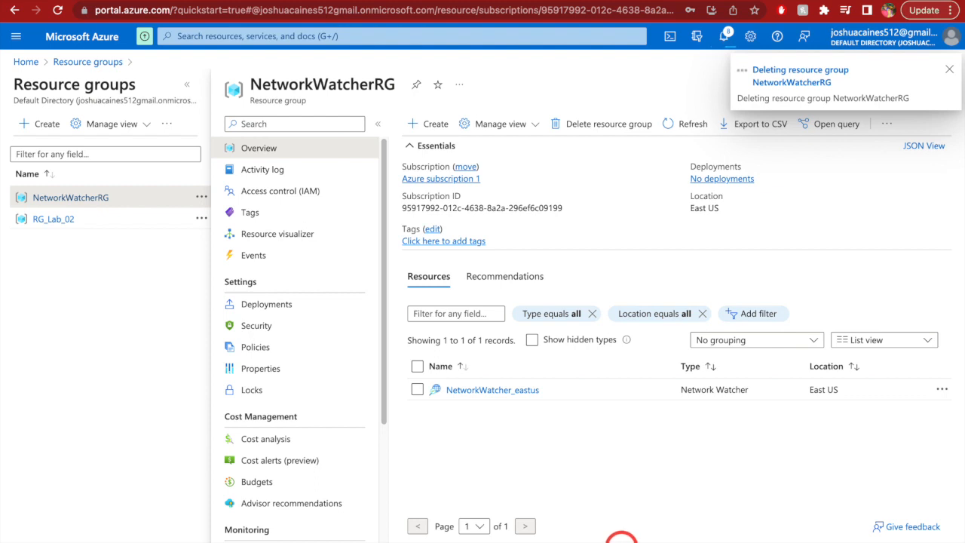
pyautogui.click(26, 63)
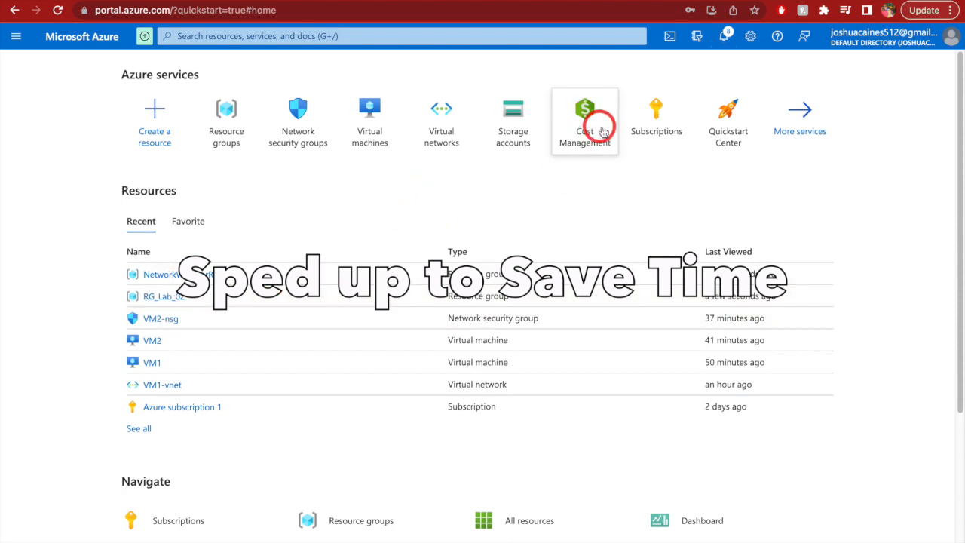
pyautogui.moveTo(575, 133)
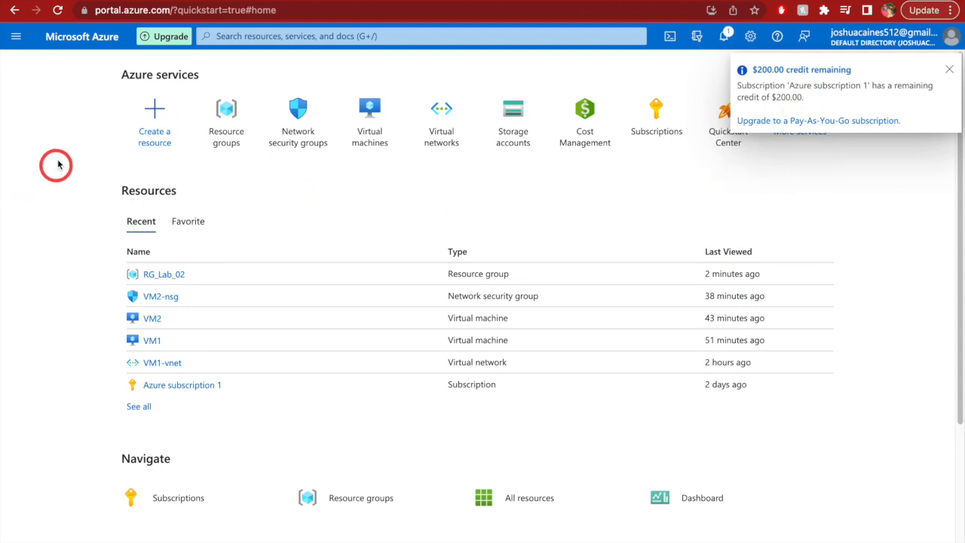
# Step: Check the deletion status and remaining resources of the RG_Lab_02 resource group, and return to the Azure home page
pyautogui.click(228, 112)
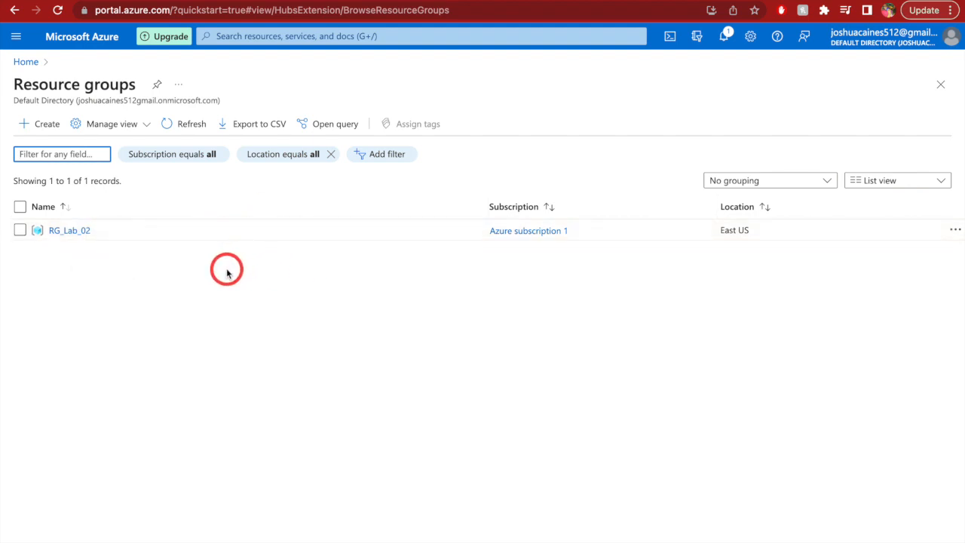
pyautogui.click(58, 232)
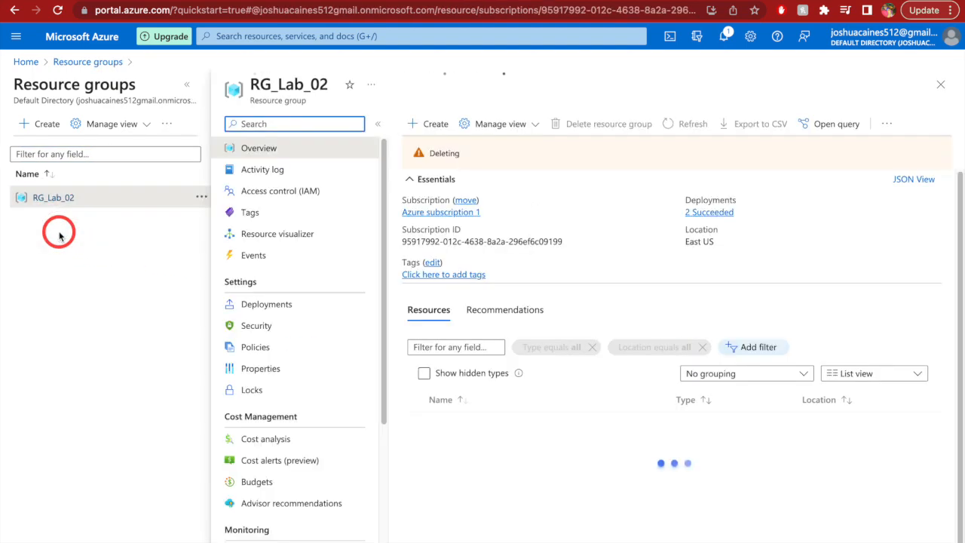
pyautogui.scroll(-1, 591, 482)
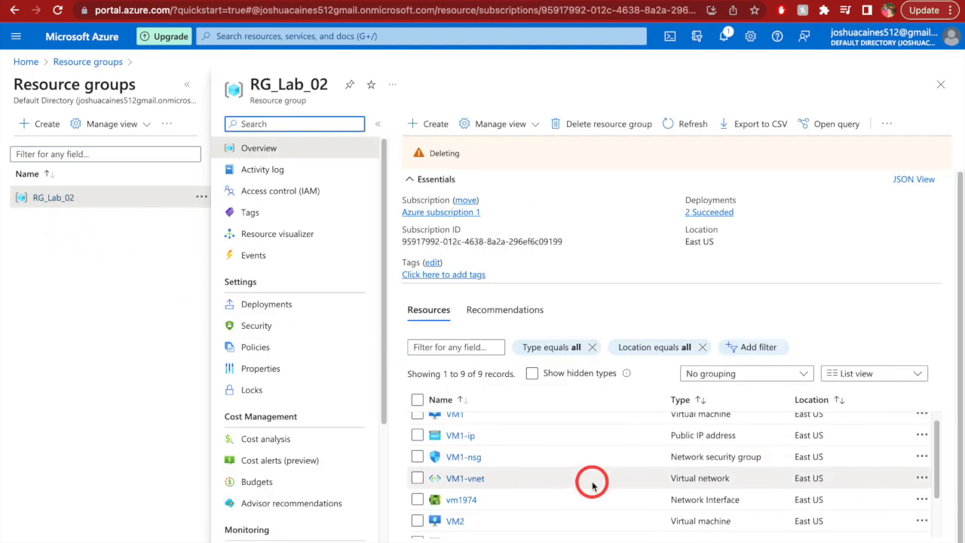
pyautogui.scroll(-2, 594, 483)
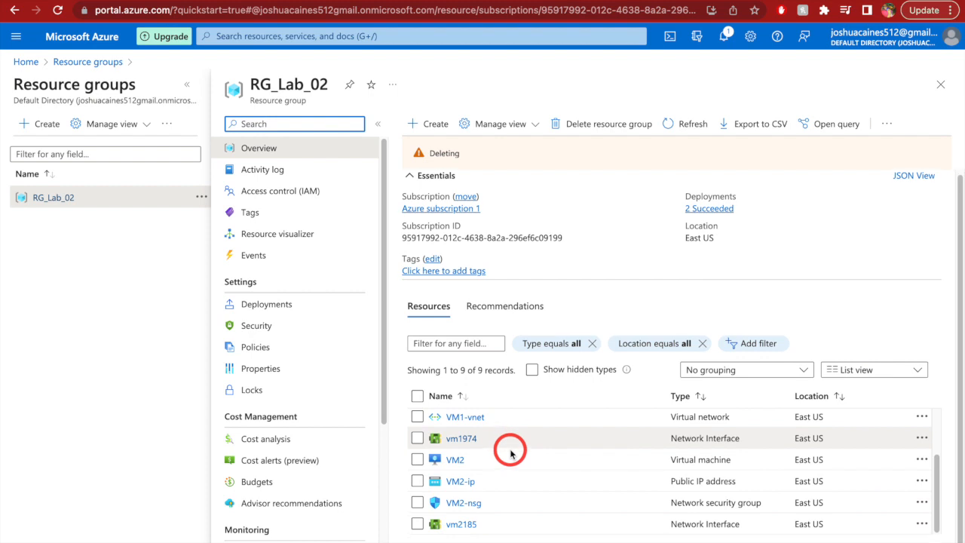
pyautogui.scroll(-1, 511, 450)
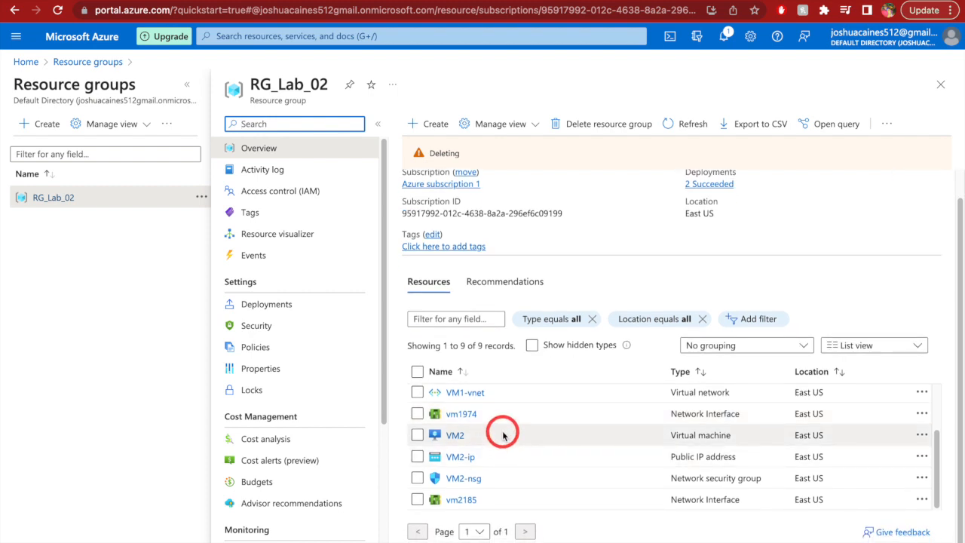
pyautogui.click(25, 67)
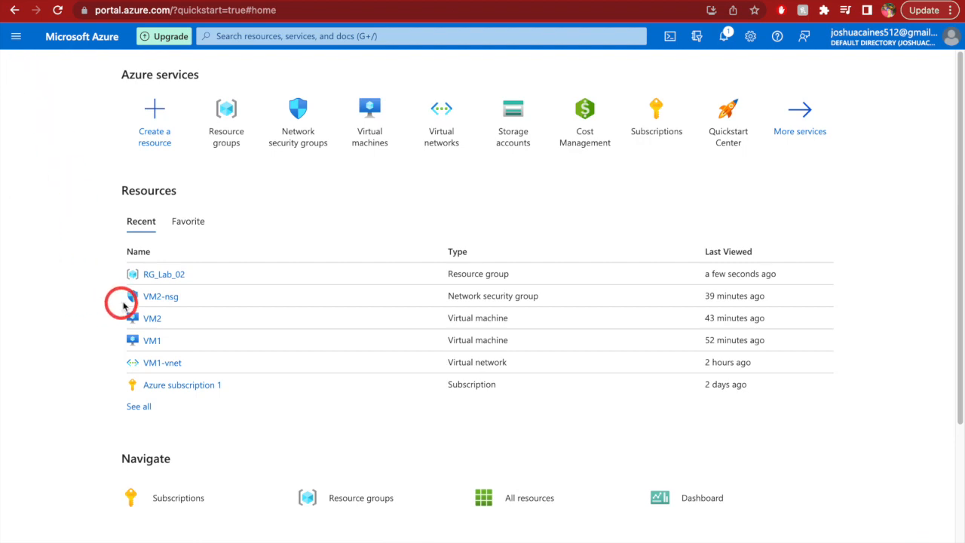